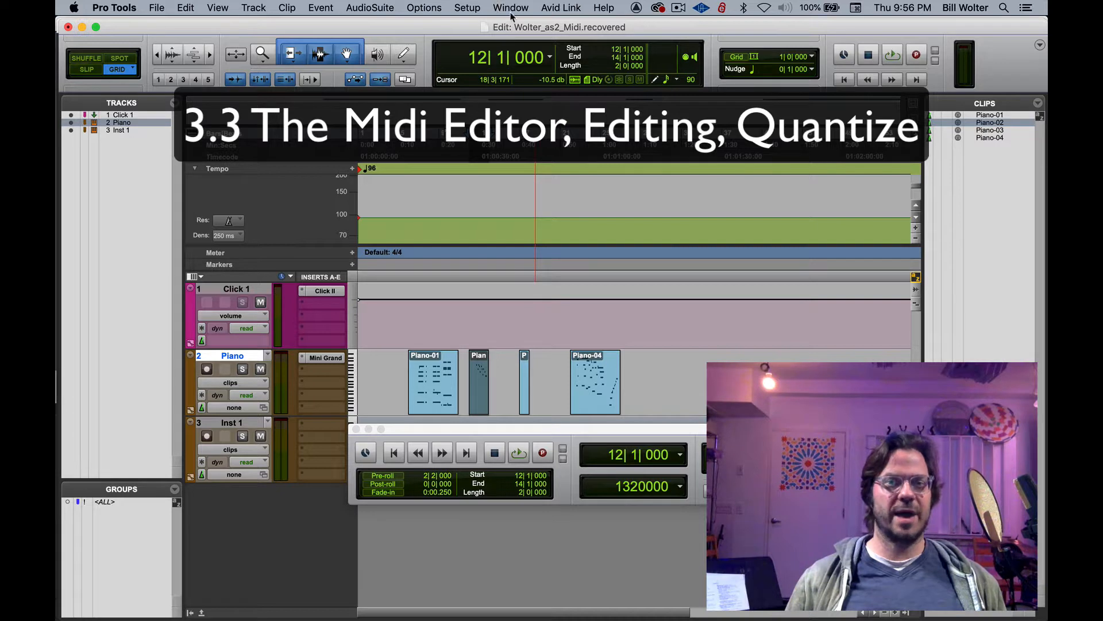
Open the MIDI Editor for the Piano track and expand its window to fill the screen.
click(510, 8)
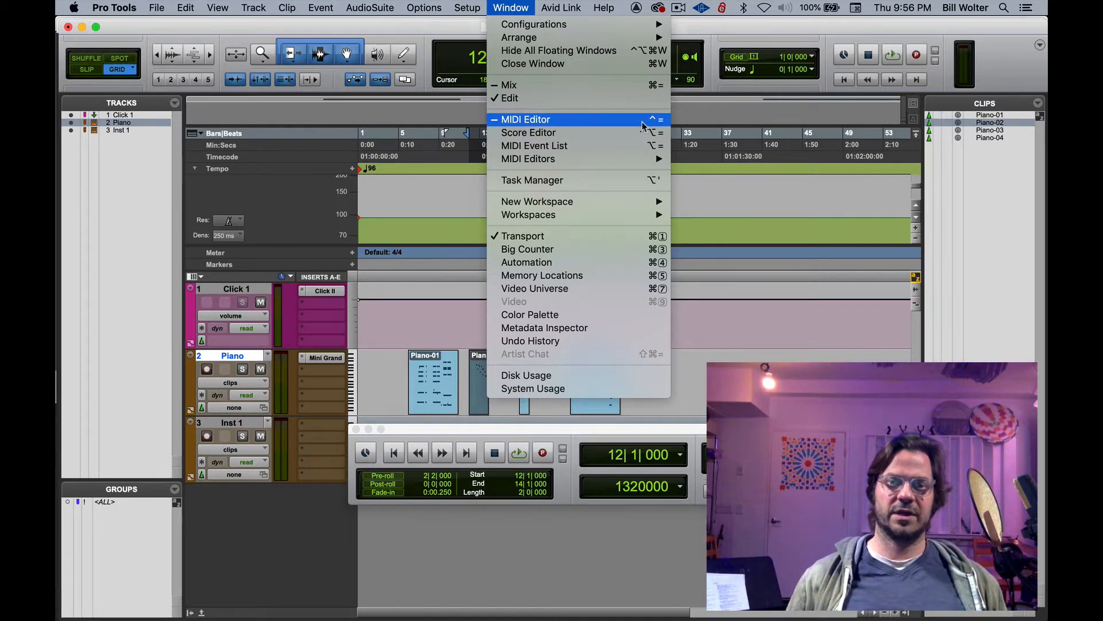
click(639, 119)
drag(574, 99, 585, 62)
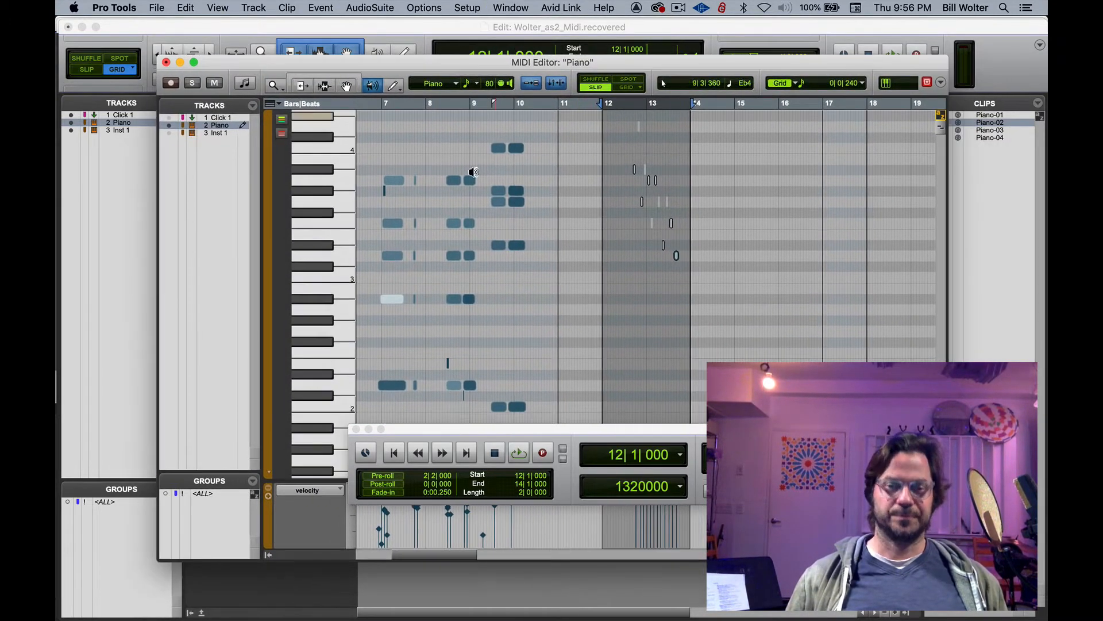
click(479, 258)
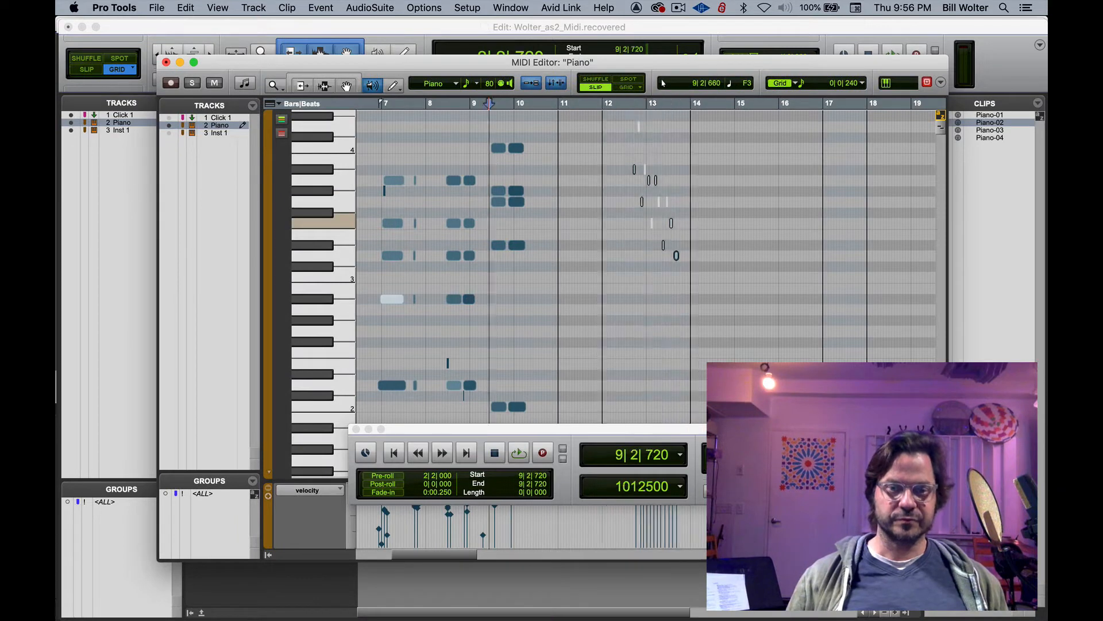
double_click(274, 60)
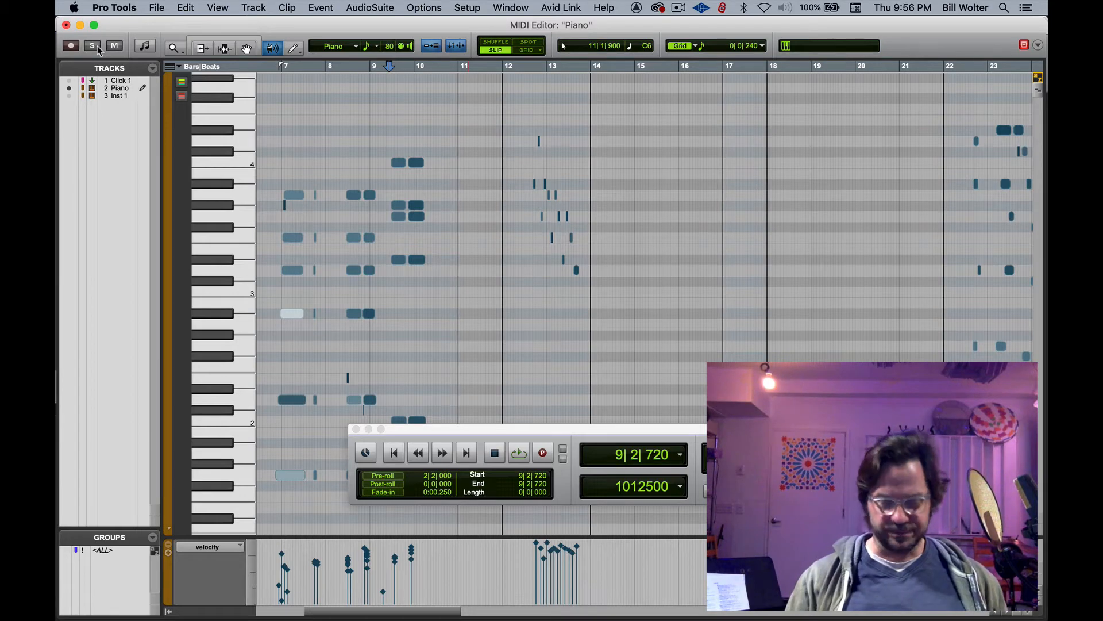
Toggle between the MIDI Editor and the Edit window, ending in the Edit window with the cursor placed at 6|1|000.
key(ctrl+equal)
key(ctrl+equal)
key(ctrl+equal)
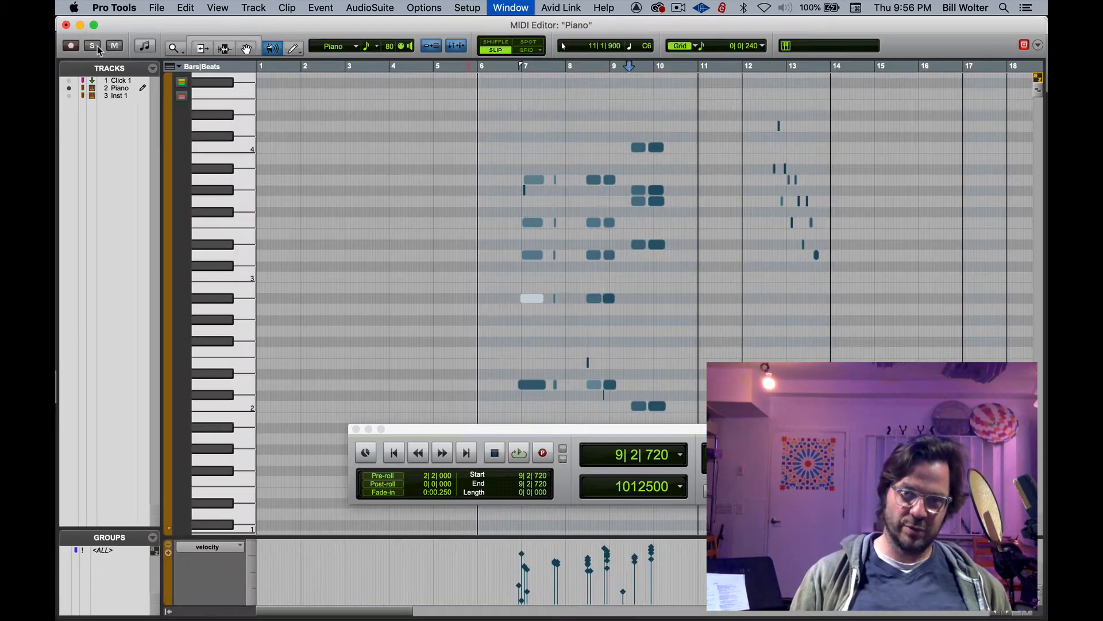
key(ctrl+equal)
key(ctrl+equal)
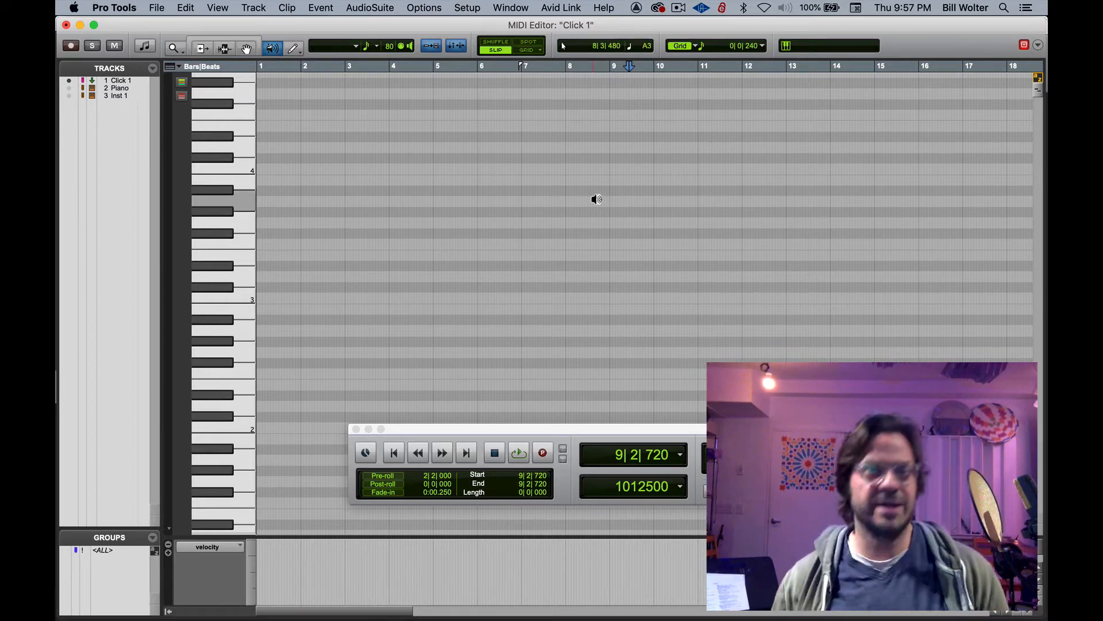
drag(352, 43, 764, 218)
click(412, 322)
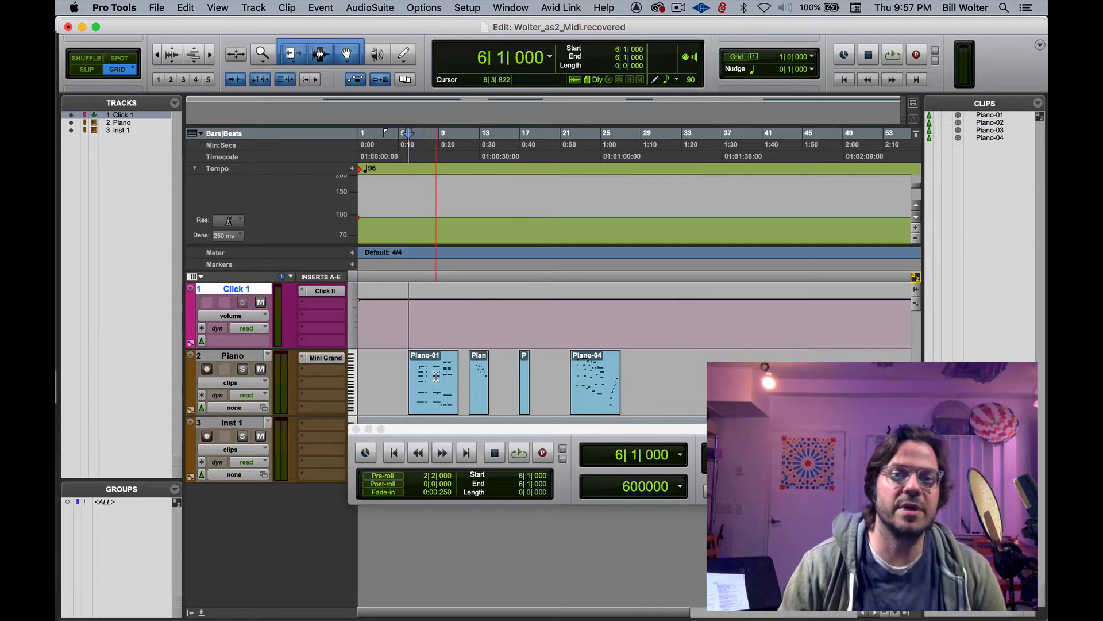
Open the Piano-01 clip from the Edit window in the MIDI Editor and expand the editor to full size.
click(434, 402)
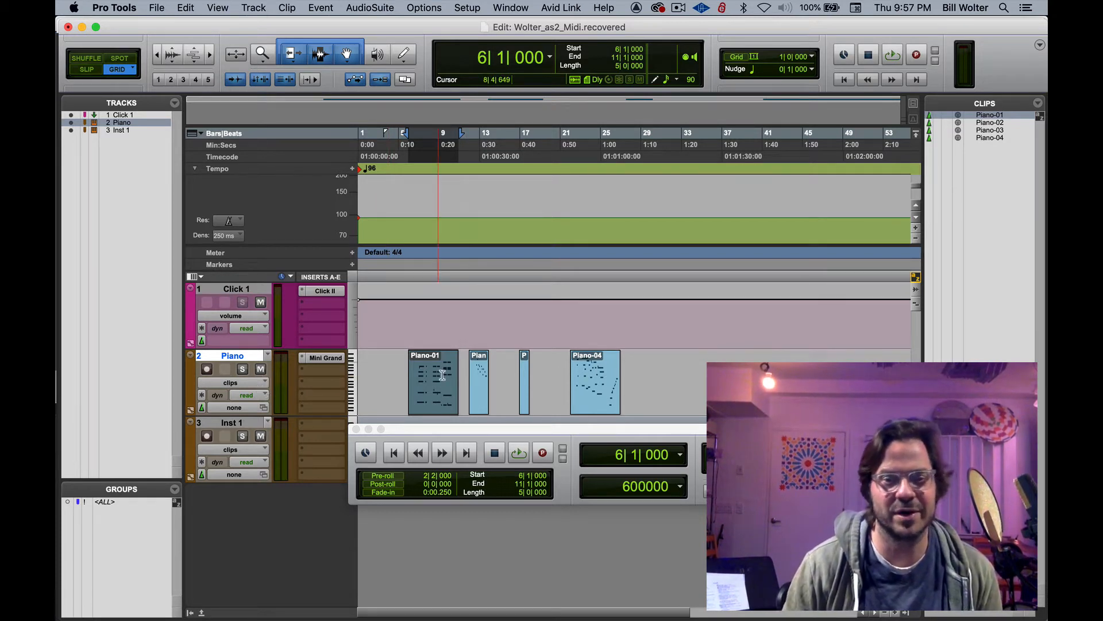
click(416, 373)
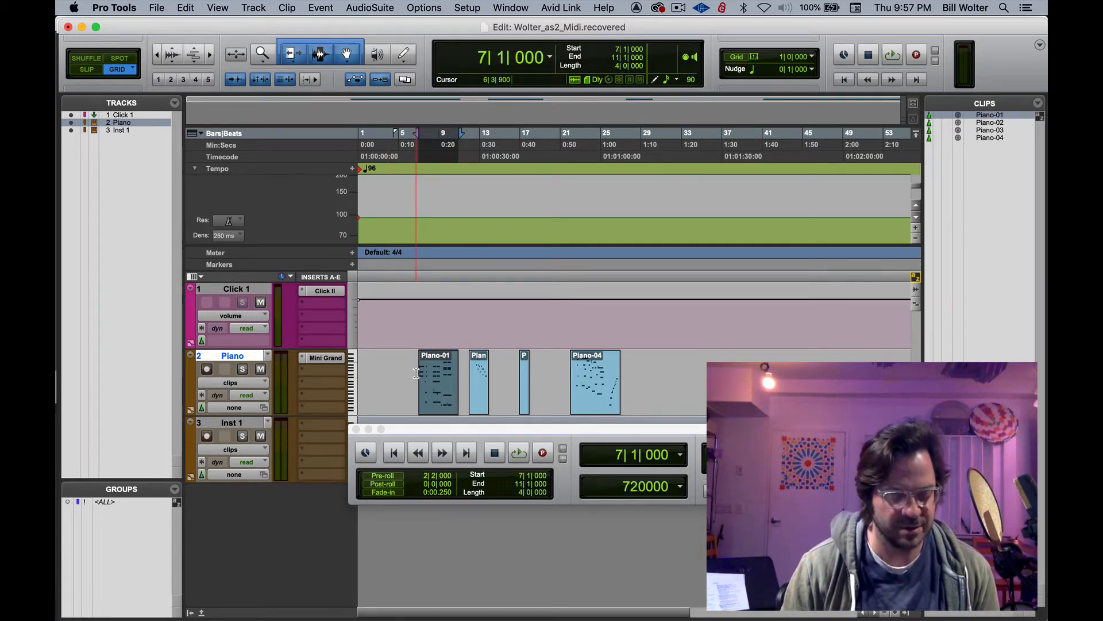
click(414, 372)
double_click(417, 366)
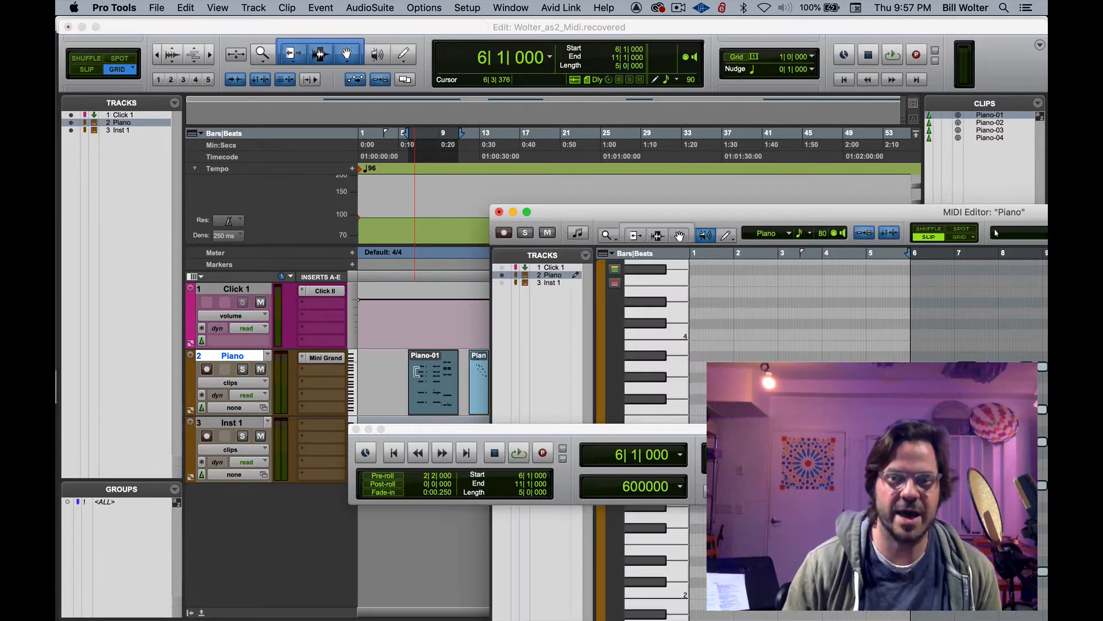
drag(661, 208, 615, 171)
double_click(615, 171)
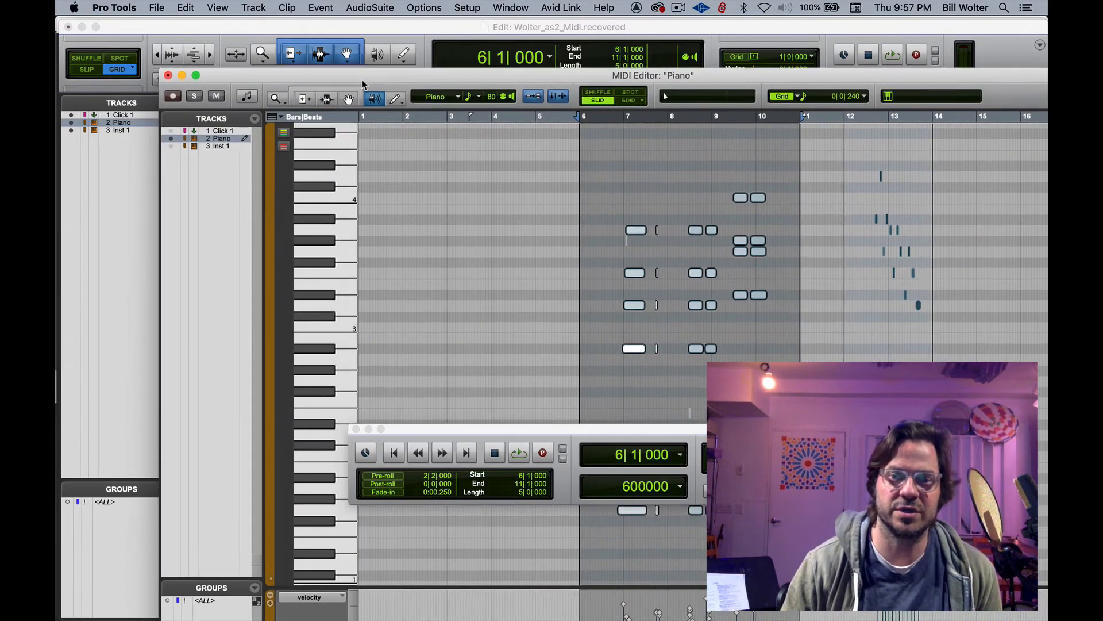
double_click(596, 68)
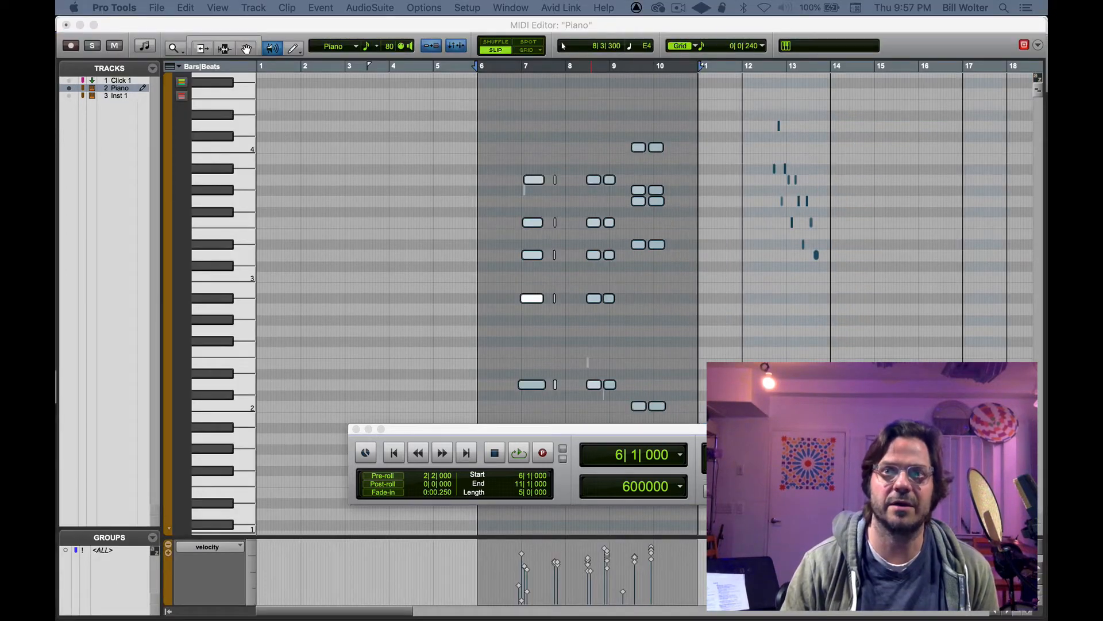
Deselect the notes by placing the cursor at 6|4|000, and zoom in on the piano chords to beat-level detail.
click(512, 127)
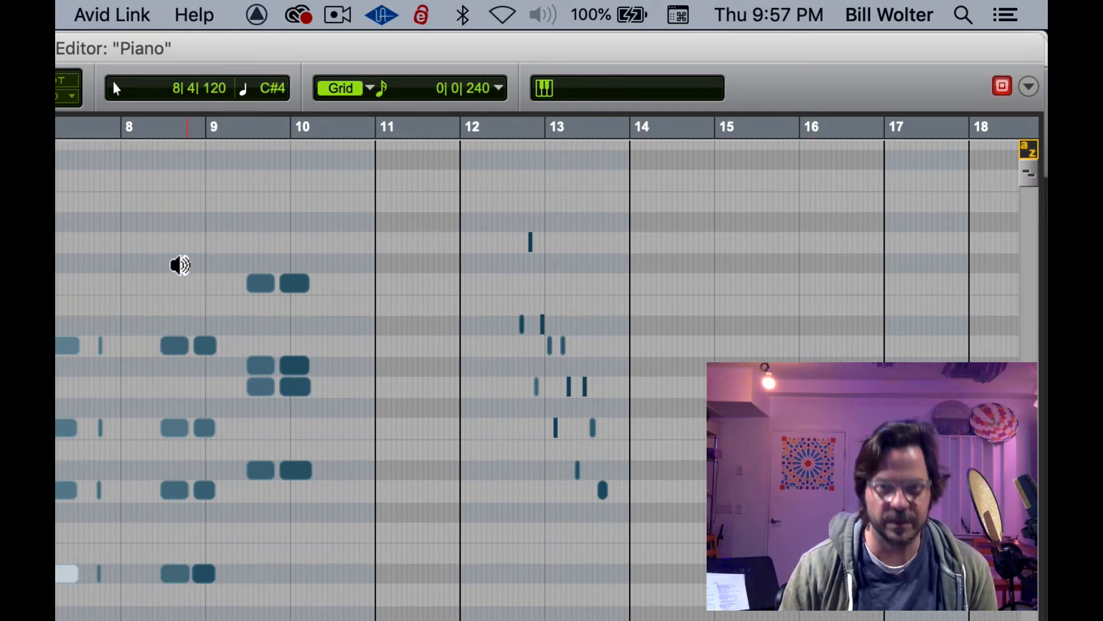
key(t)
key(t)
key(shift+super+])
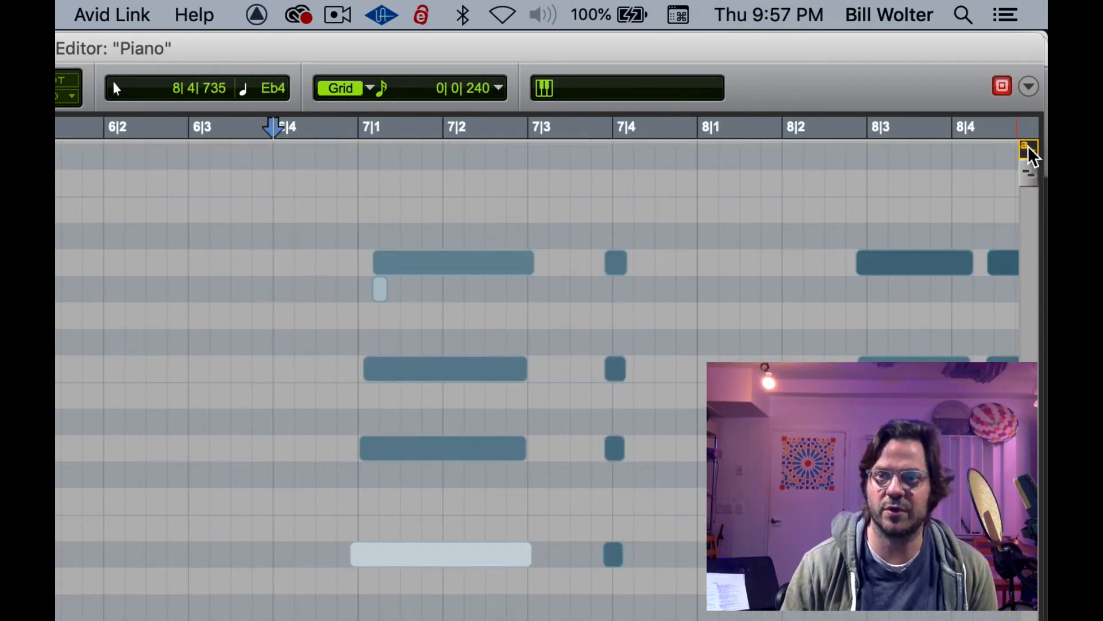
key(t)
key(space)
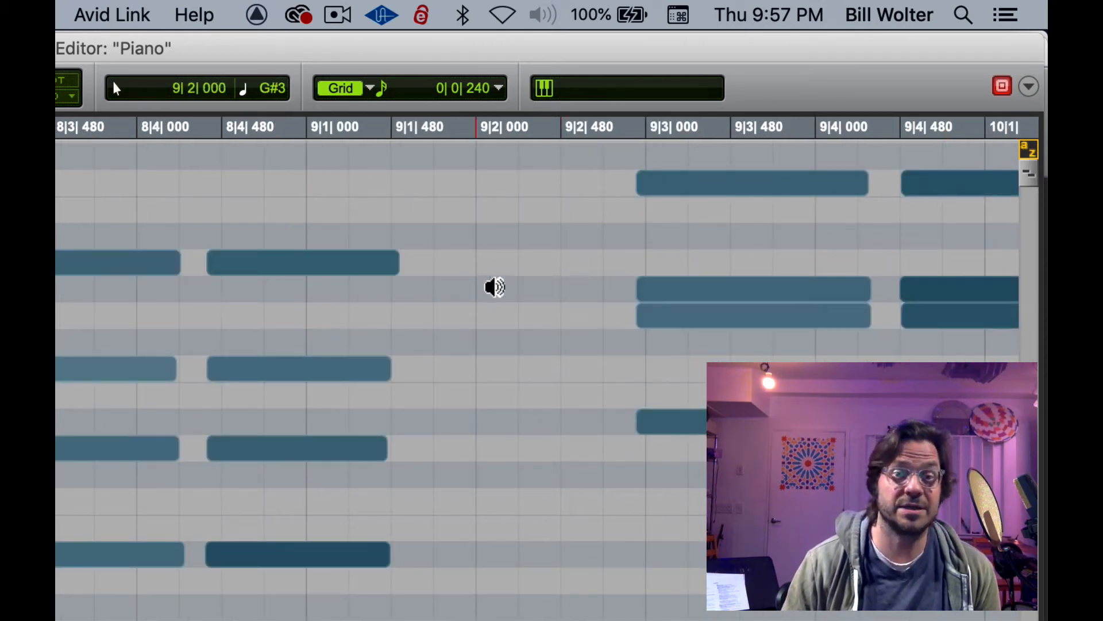
Examine the MIDI Editor's display and scrolling options, including Page and Continuous scrolling.
click(1028, 88)
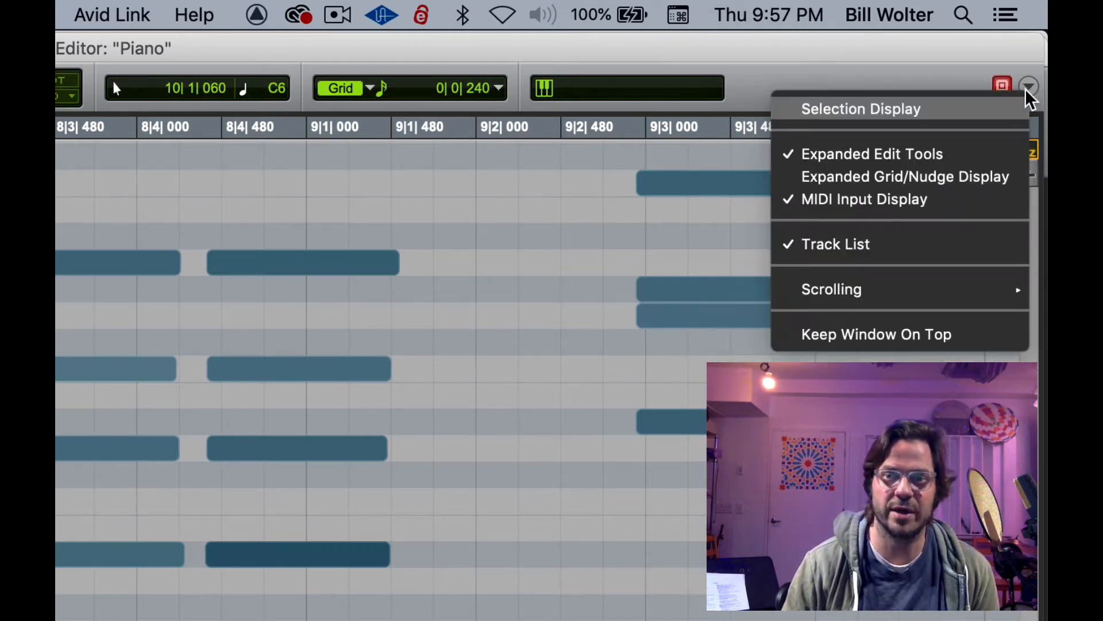
mouse_move(876, 290)
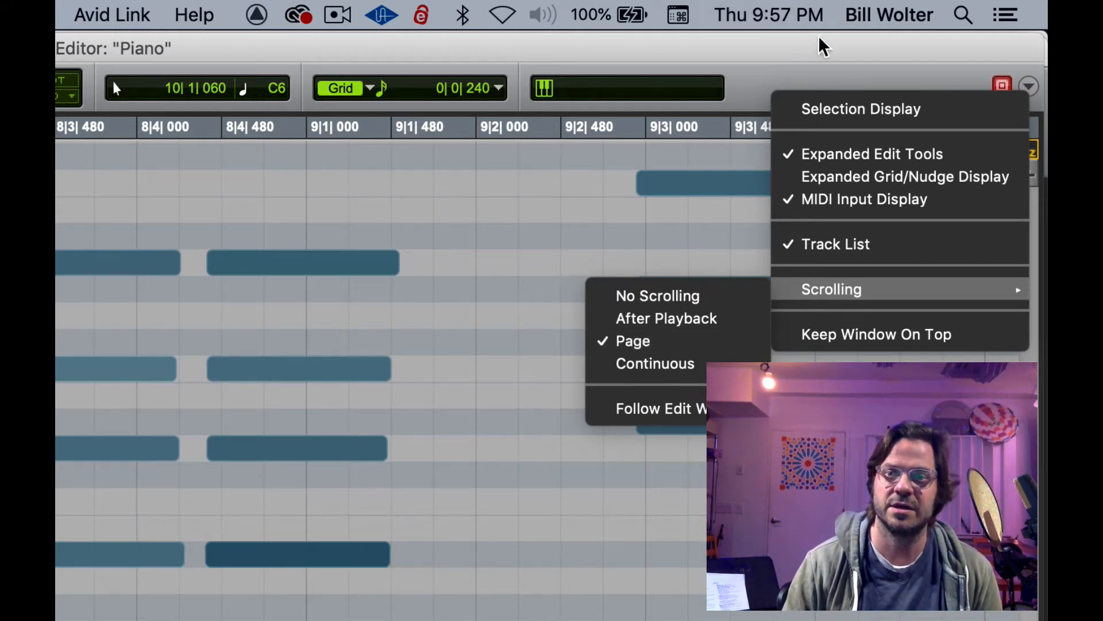
click(817, 65)
click(1030, 88)
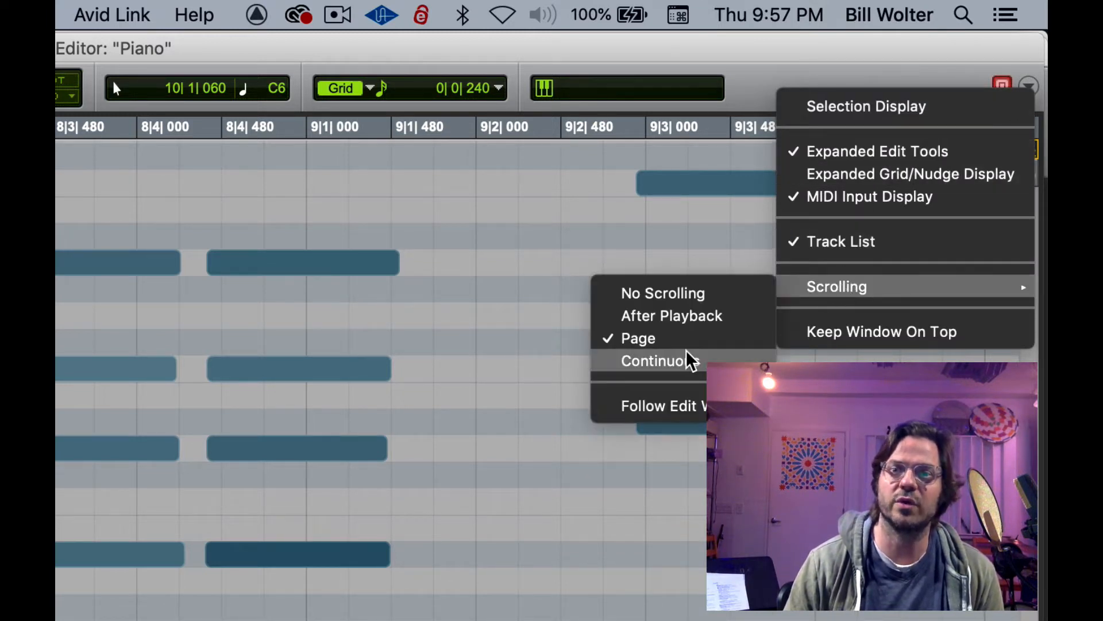
click(457, 403)
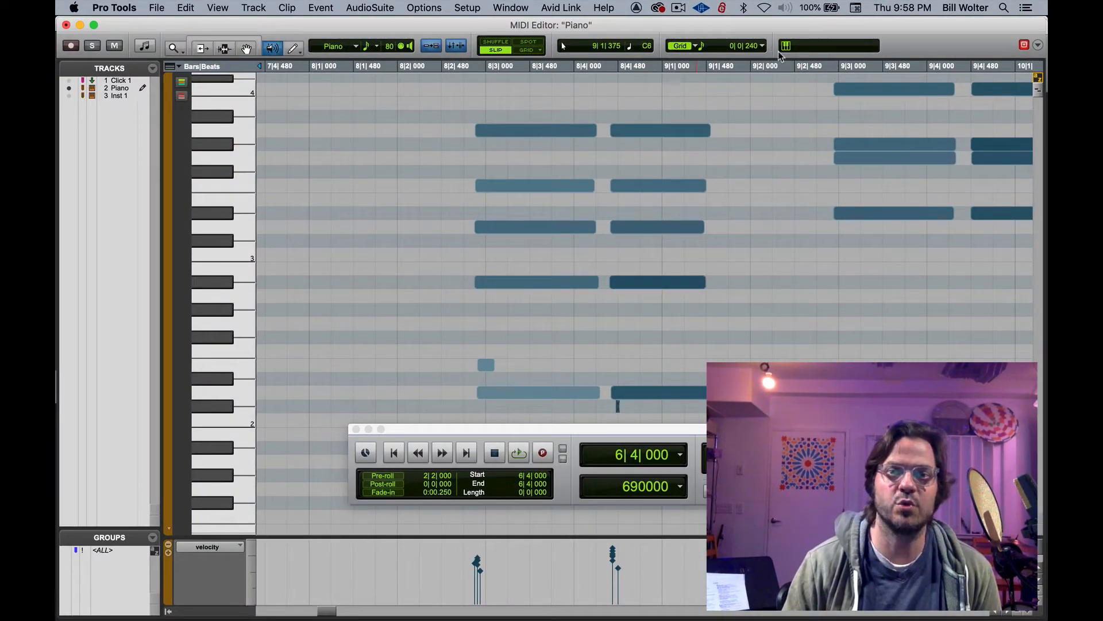
Choose a 1/16 note grid value for the MIDI Editor and activate the Smart Tool.
click(763, 46)
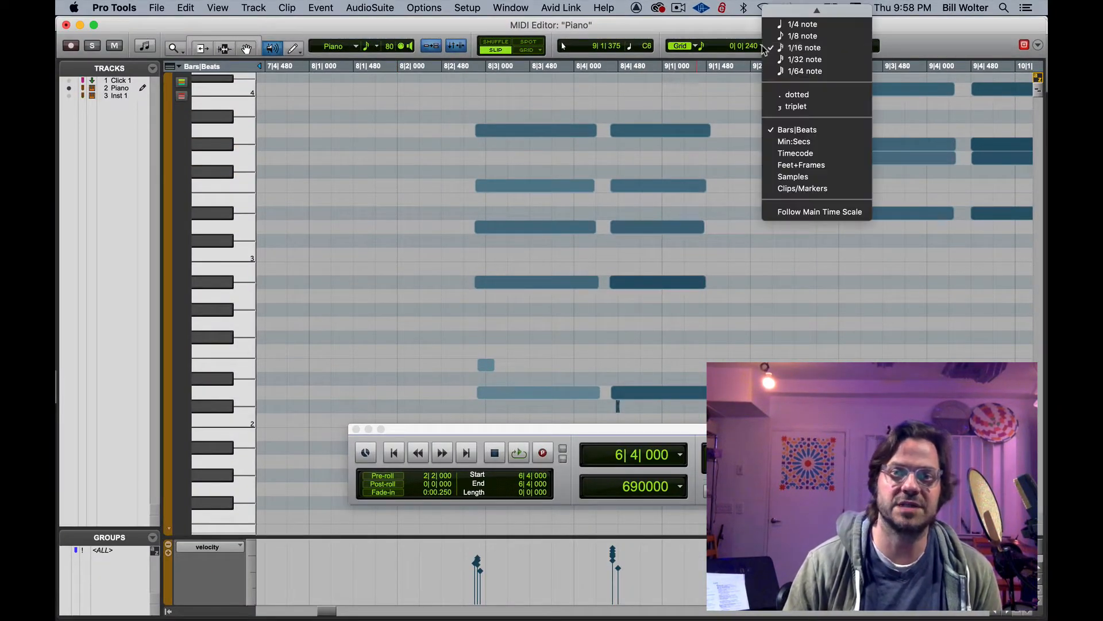
click(810, 49)
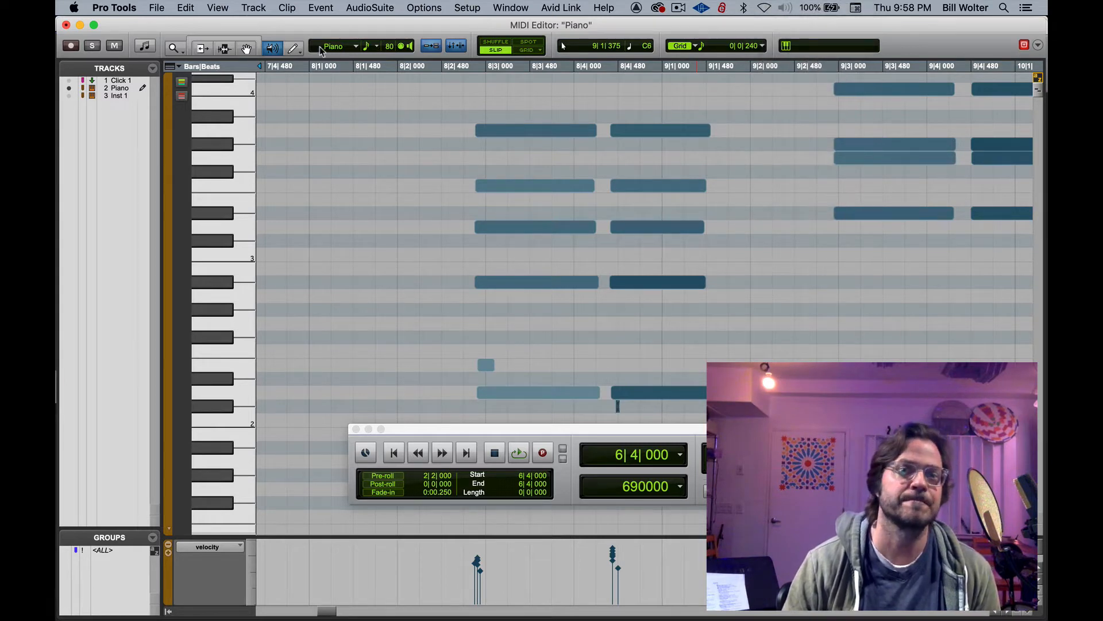
click(209, 39)
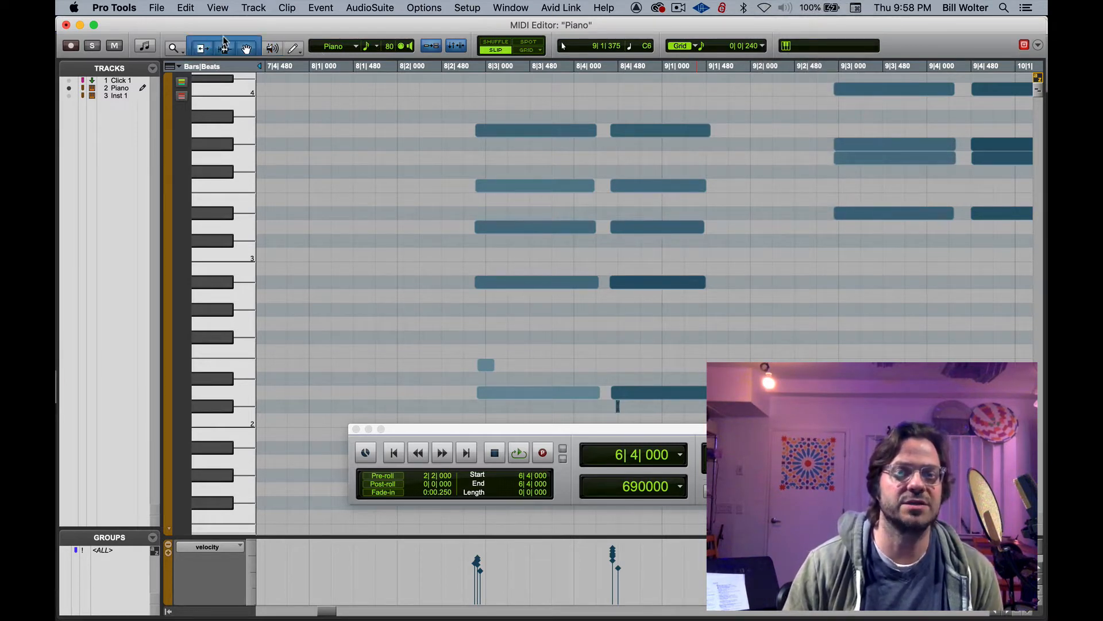
Add three short test notes in the first beat of bar 8, and delete them.
click(339, 198)
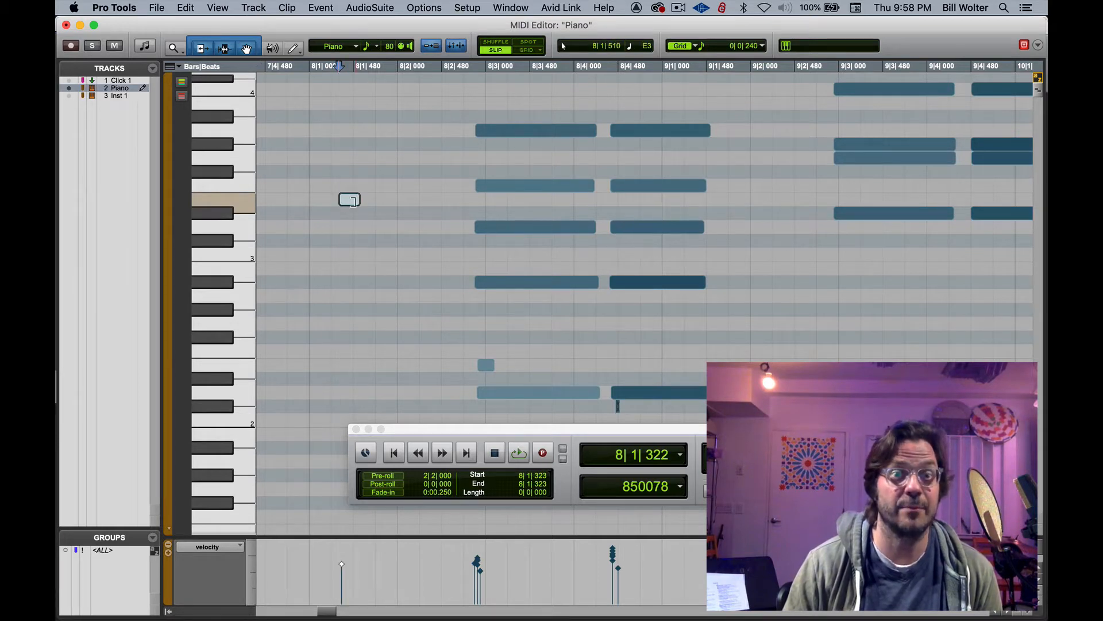
click(357, 256)
click(357, 257)
click(381, 213)
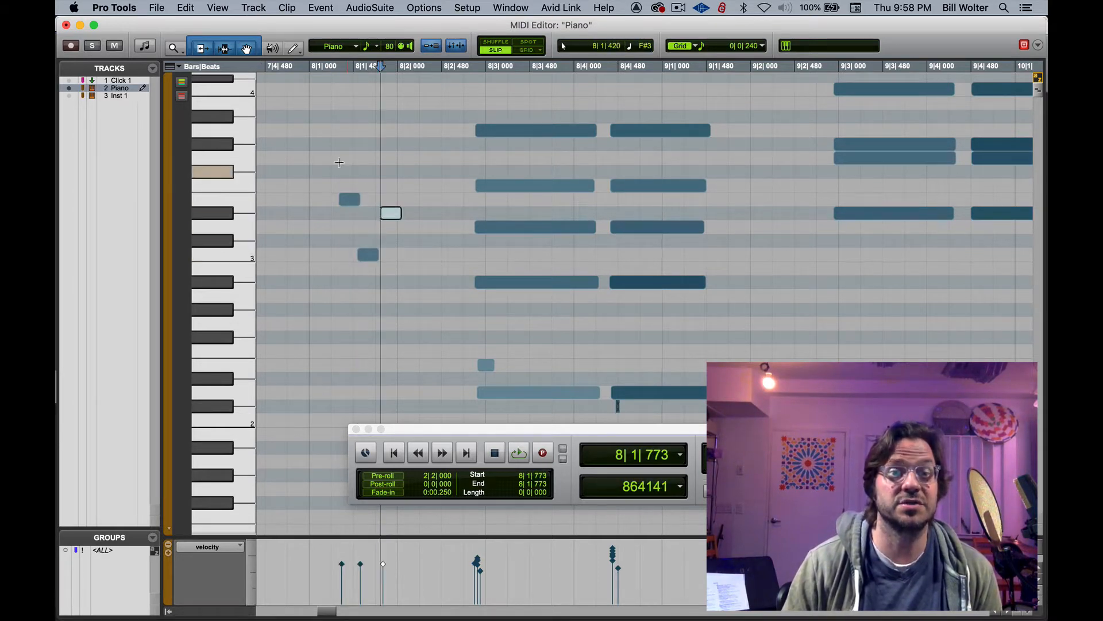
drag(323, 160, 405, 293)
key(Delete)
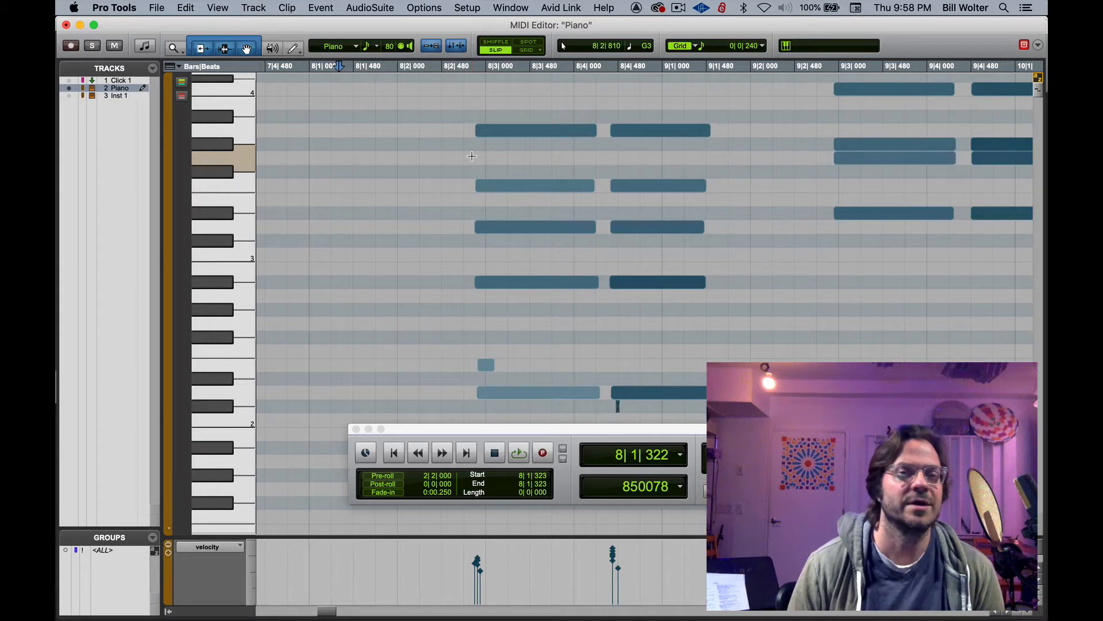
Add a C3 note in the first beat of bar 8, extend its end almost to beat 3, and trim its start to 8|1|262.
click(317, 256)
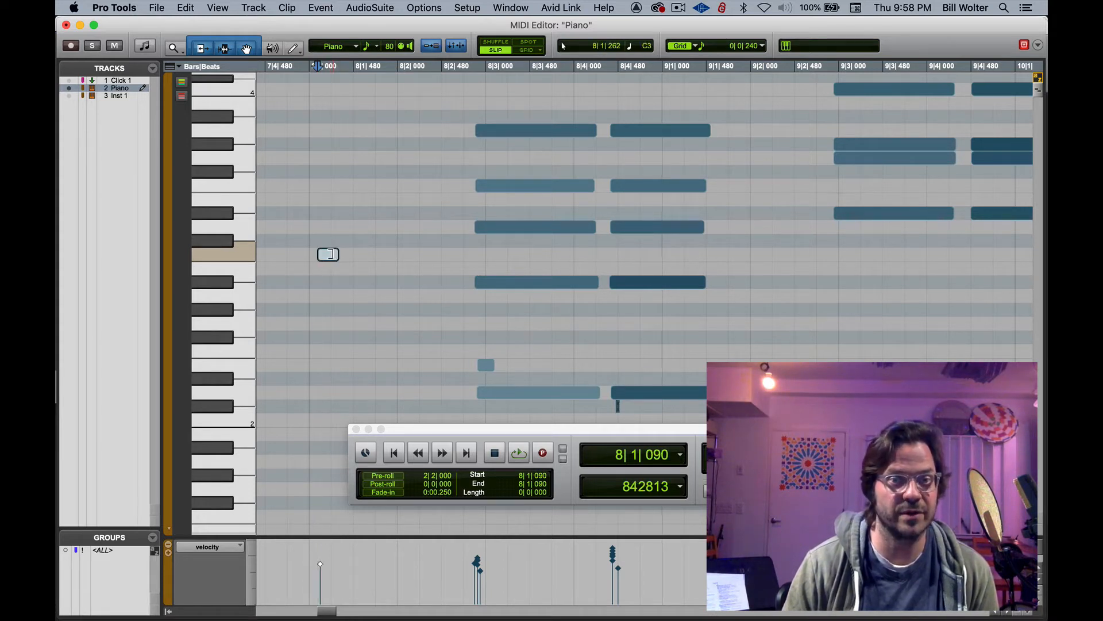
drag(336, 254, 466, 254)
drag(375, 253, 334, 255)
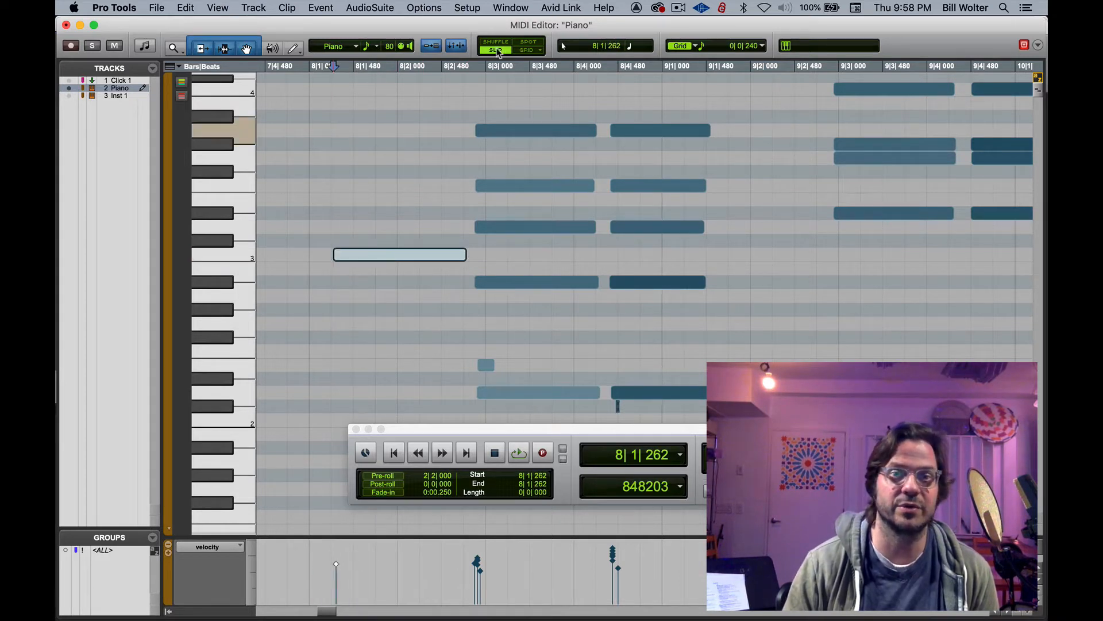
Switch to Grid mode and trim the C3 note so it starts at 8|1|000 and ends at 8|2|000.
click(532, 50)
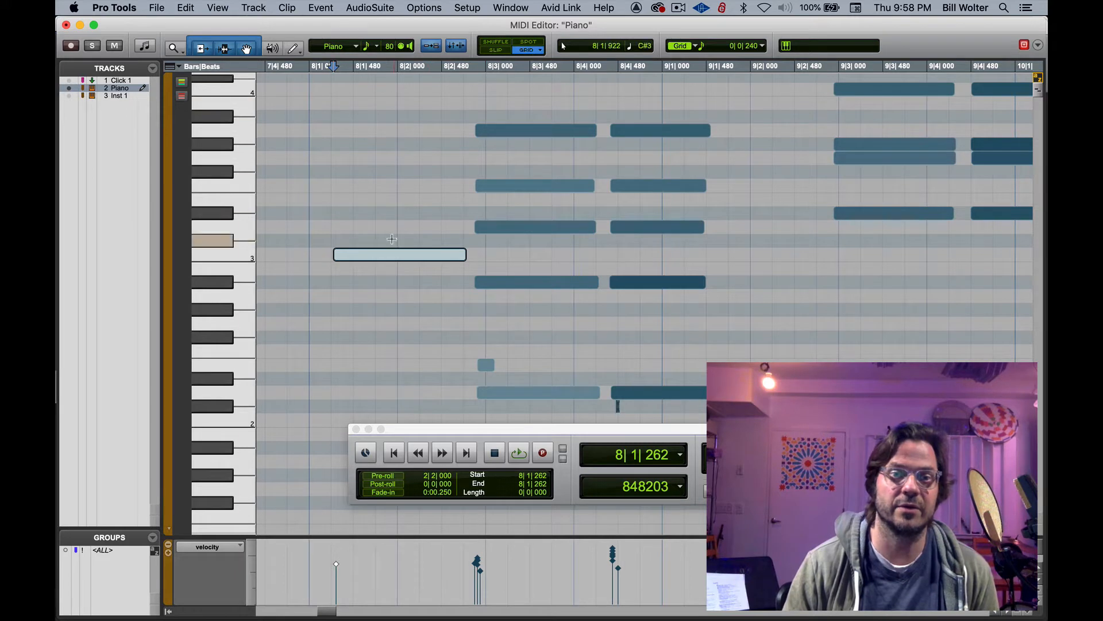
drag(341, 253, 309, 253)
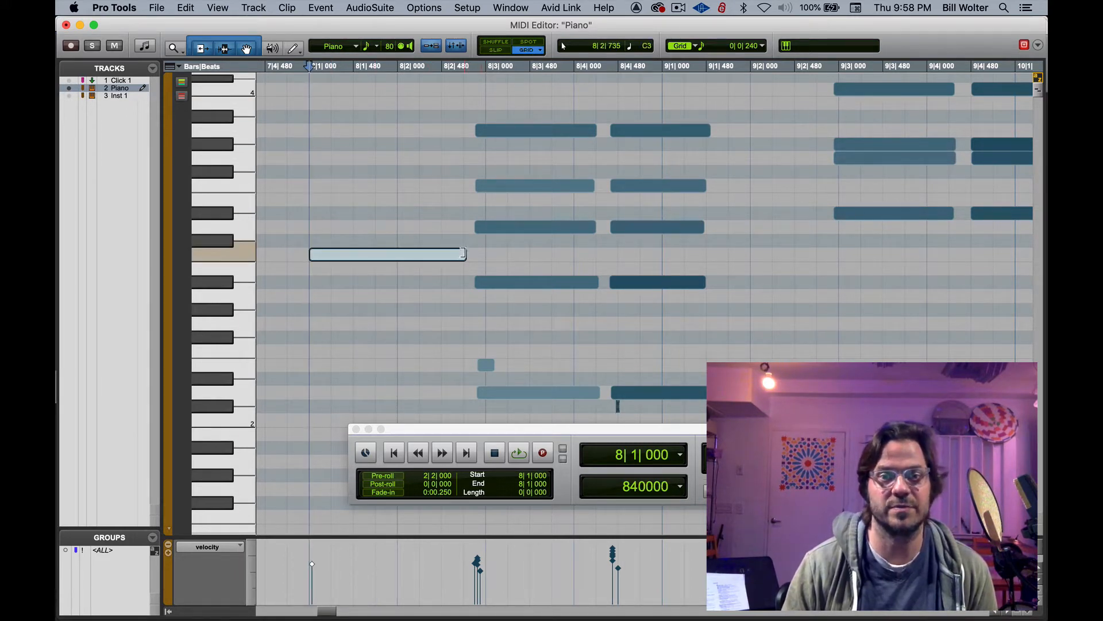
drag(465, 253, 389, 253)
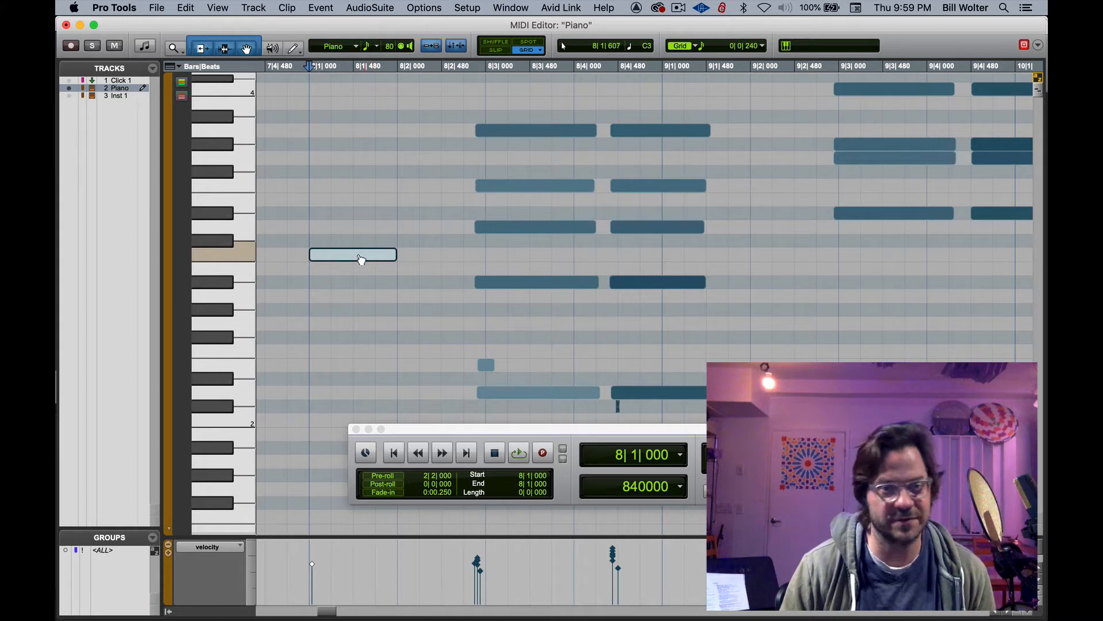
Build a four-note chord of F#2, Bb2, C#3 and F#3 at 8|1|000 by copying and moving the C3 note.
drag(347, 262, 347, 180)
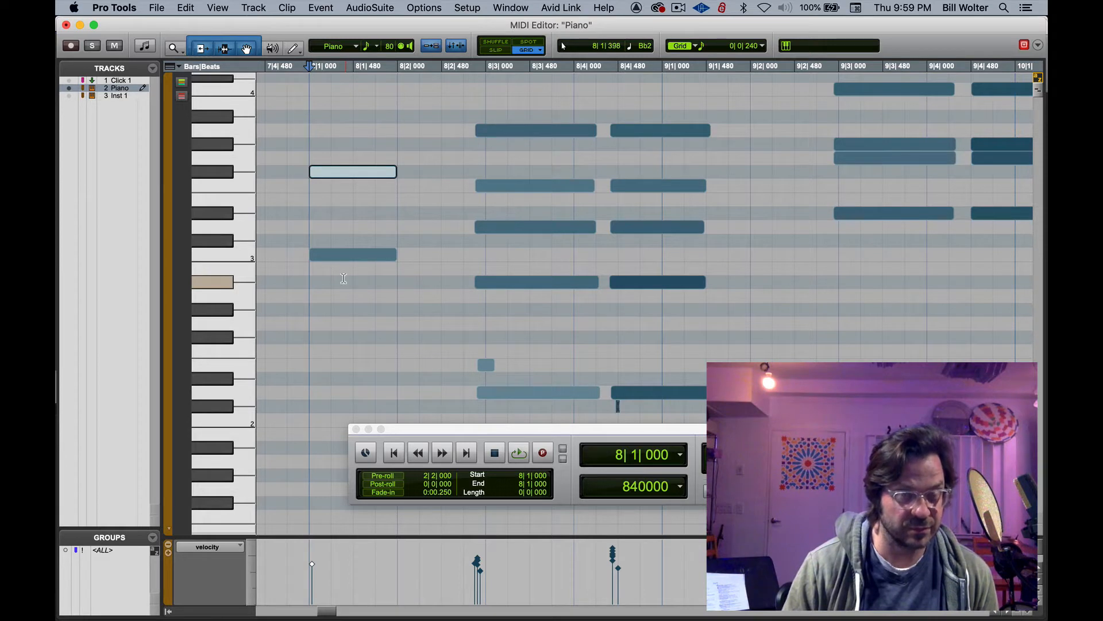
drag(348, 174, 350, 352)
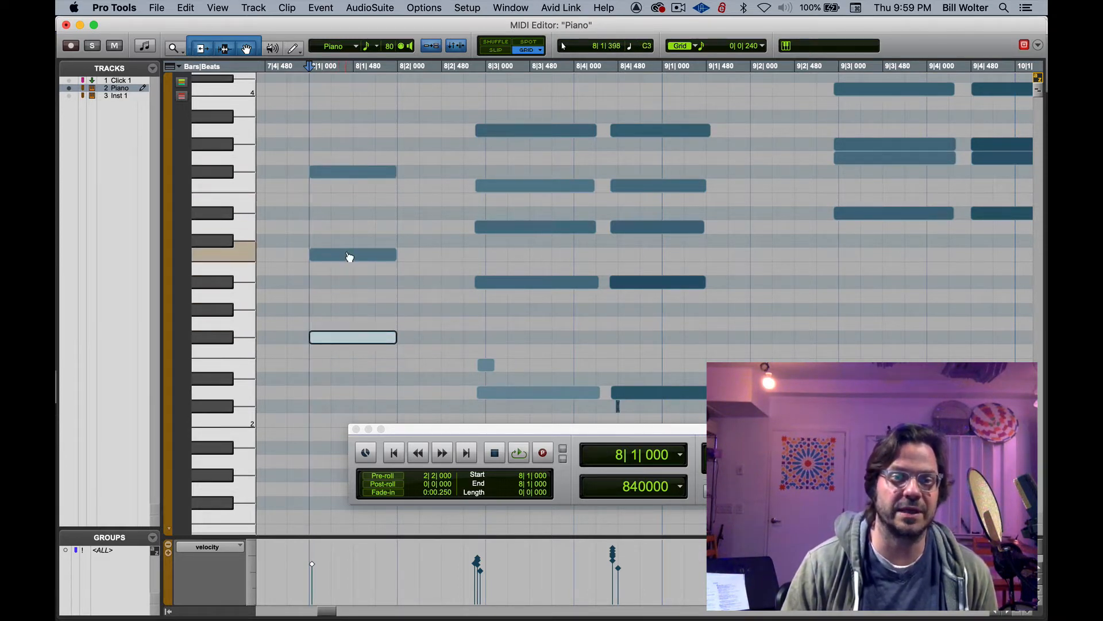
drag(349, 256, 346, 284)
mouse_move(345, 173)
mouse_down()
mouse_move(341, 247)
mouse_move(344, 178)
mouse_up()
Copy the whole chord to 8|2|000, lowered five semitones so its bottom note is C#2, and select that bottom note.
drag(414, 368, 364, 341)
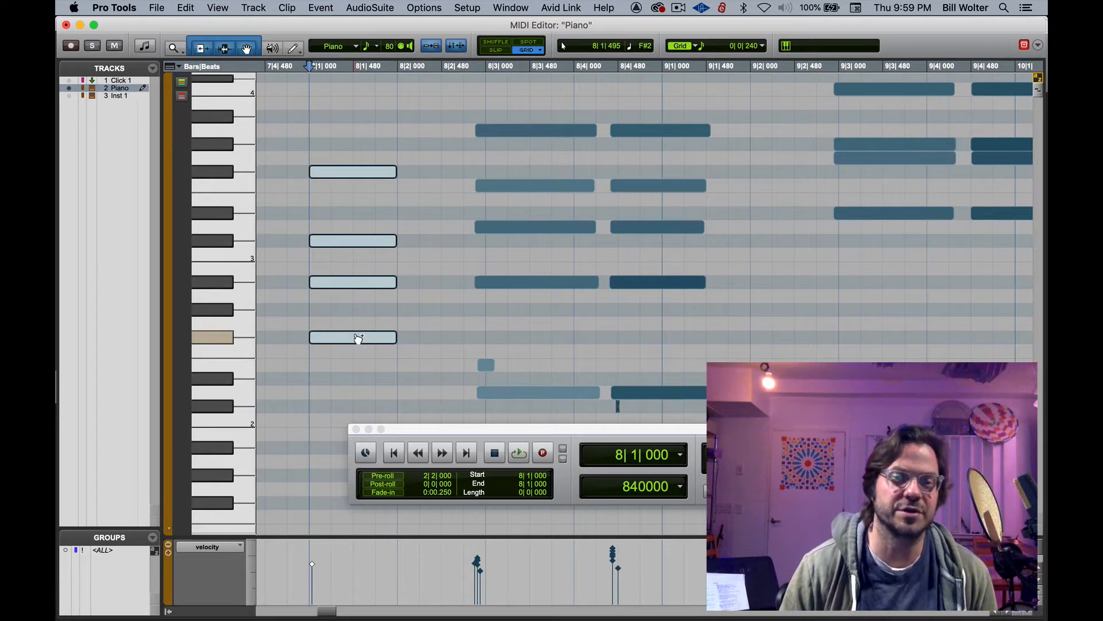
drag(366, 344, 435, 411)
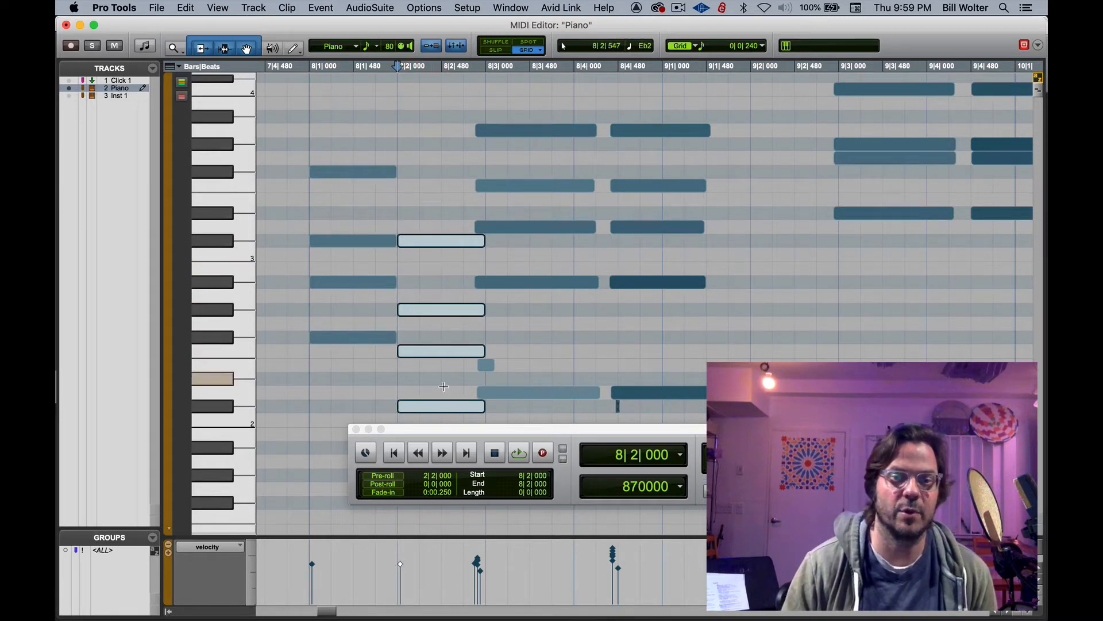
mouse_move(424, 406)
mouse_down()
mouse_move(380, 406)
mouse_move(431, 409)
mouse_up()
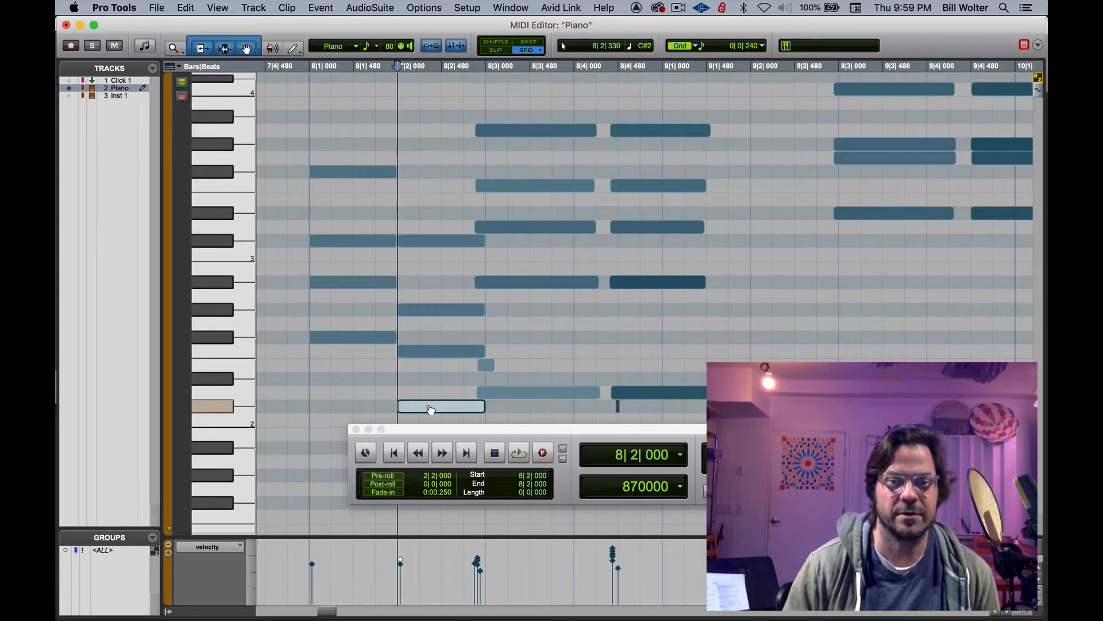
Transpose the bottom C#2 note of the chord at 8|2|000 up to Eb3.
click(356, 385)
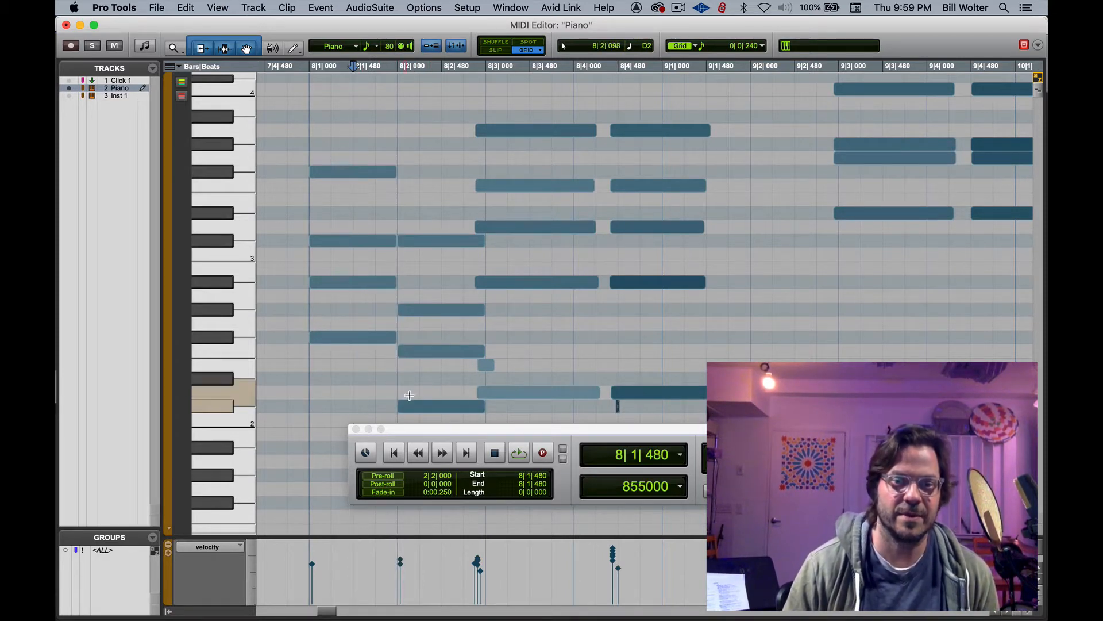
click(423, 408)
key(Up)
key(Up)
key(Up)
key(Up)
key(Up)
key(Up)
key(Up)
key(Up)
key(Up)
key(Up)
key(Up)
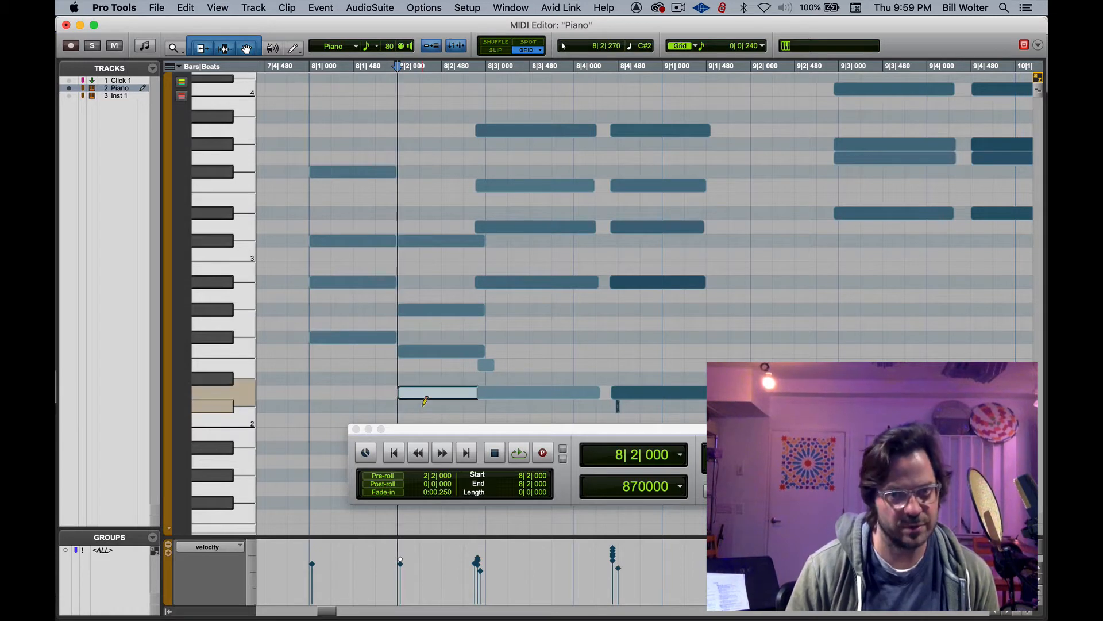
key(Up)
key(Up)
key(Up)
key(Up)
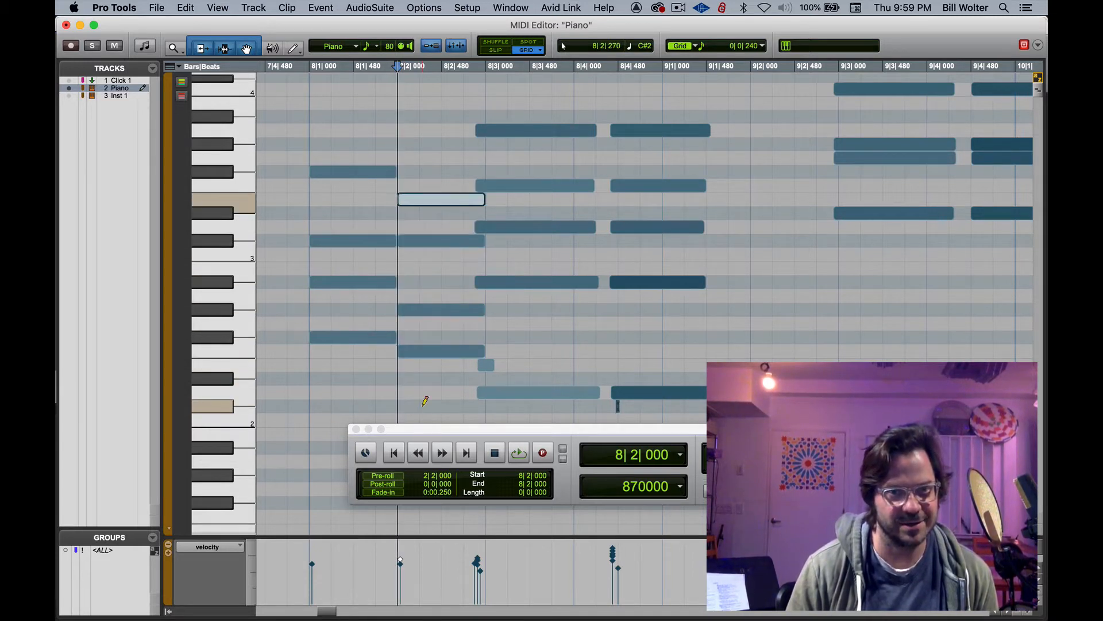
key(Down)
key(Down)
key(Up)
key(Up)
key(Down)
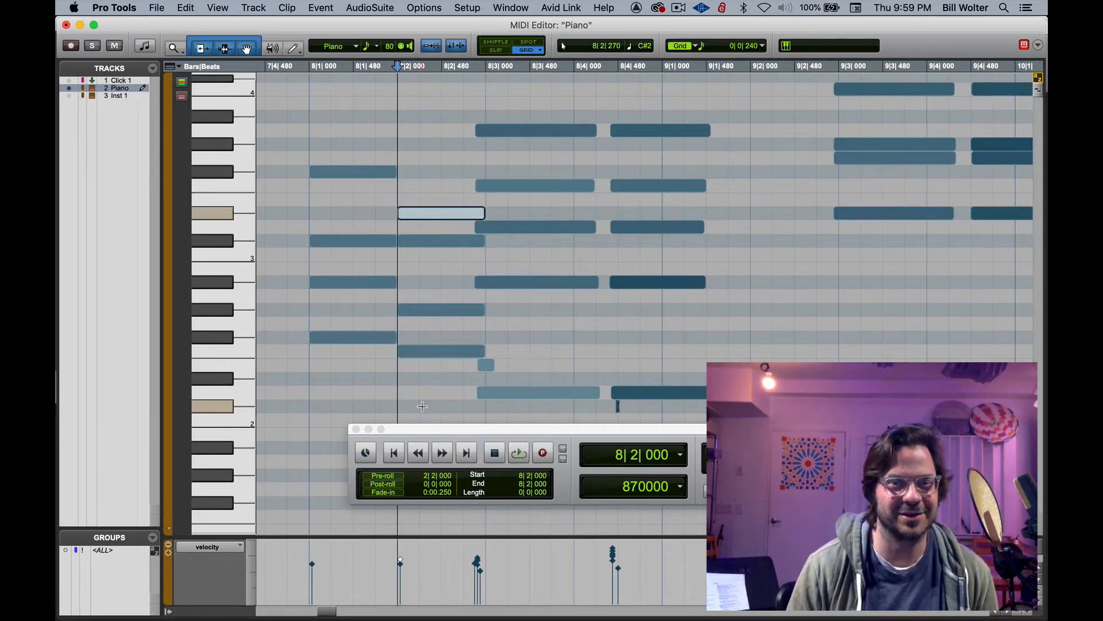
Play the edited chords from 8|1|000 to hear the transposed note.
click(307, 131)
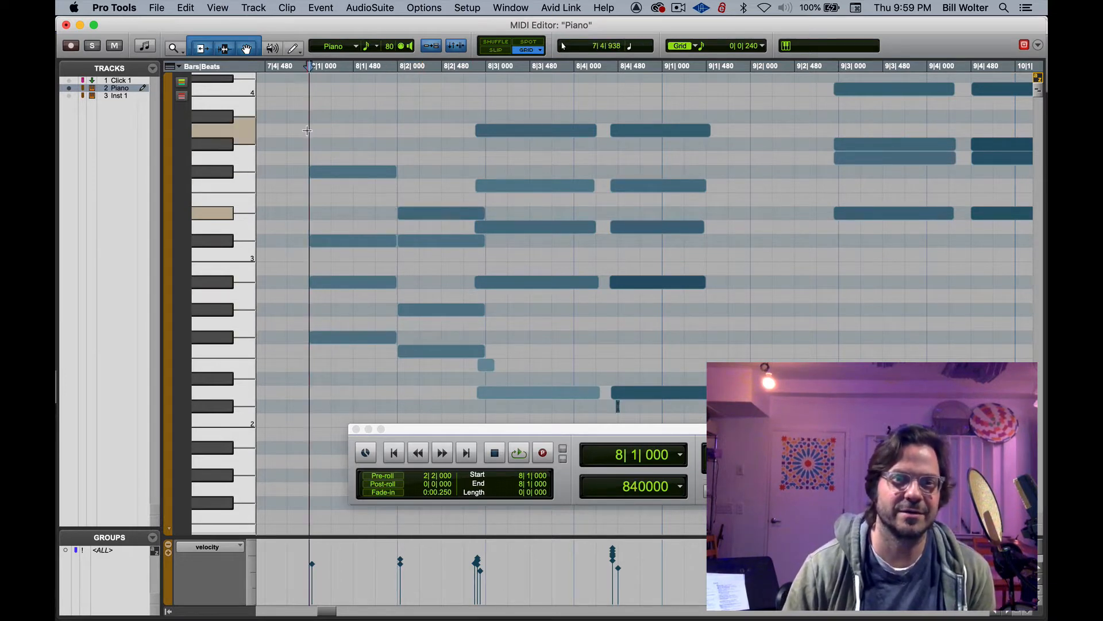
key(space)
key(space)
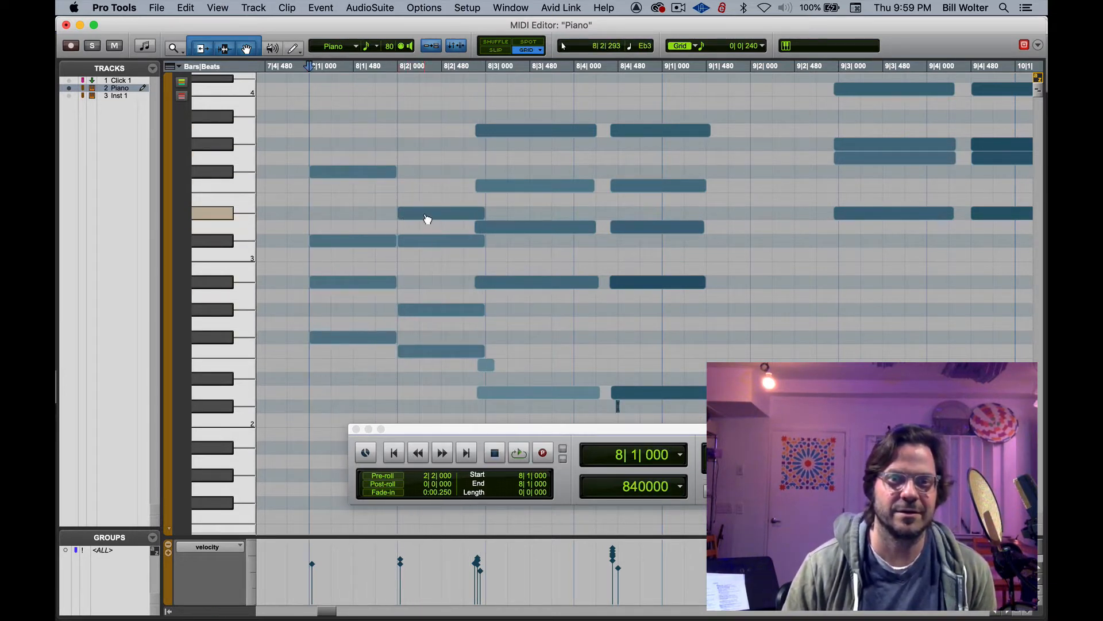
Raise the Eb3 note at 8|2|000 to F#3 and play the passage from 8|1|000.
drag(426, 217, 426, 173)
click(315, 135)
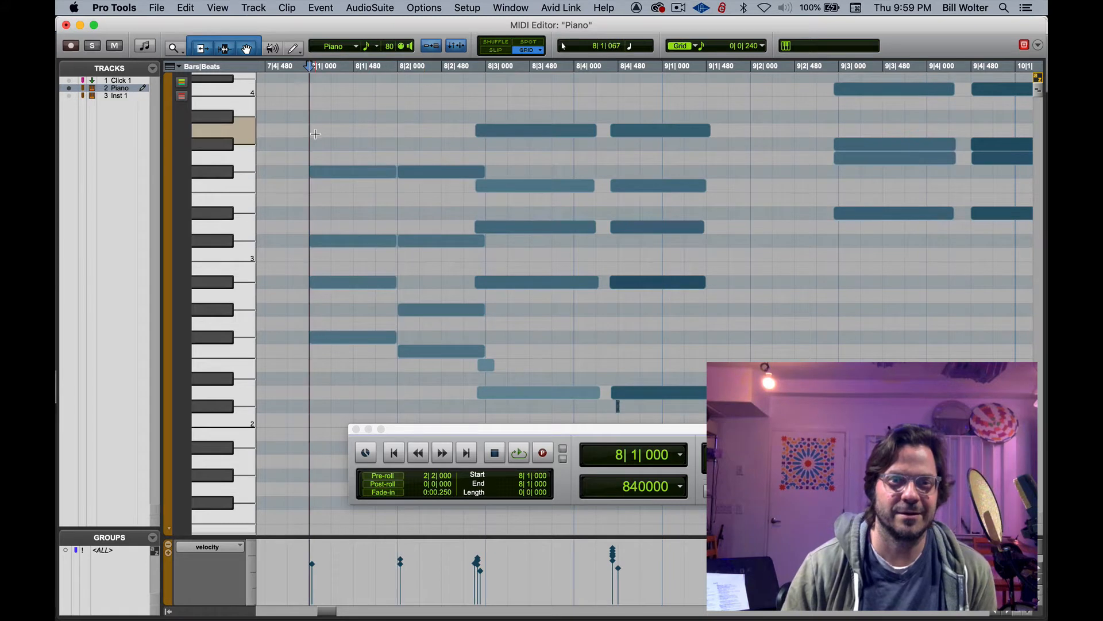
key(space)
key(space)
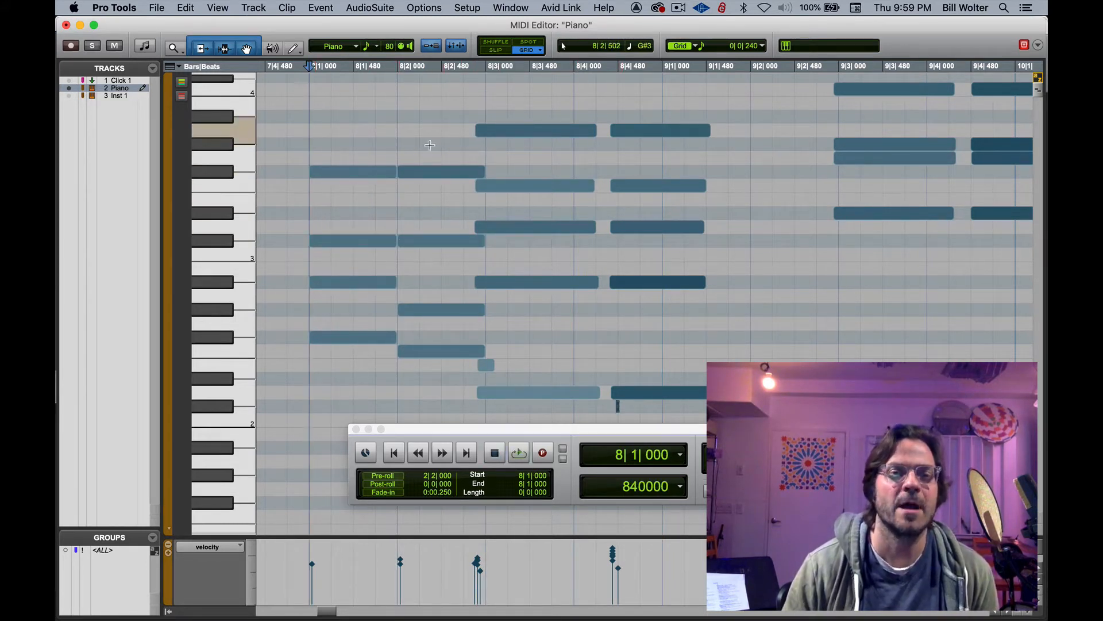
Add an A3 note from 8|1|240 to 8|2|000 above the first chord and delete it.
click(331, 178)
double_click(344, 133)
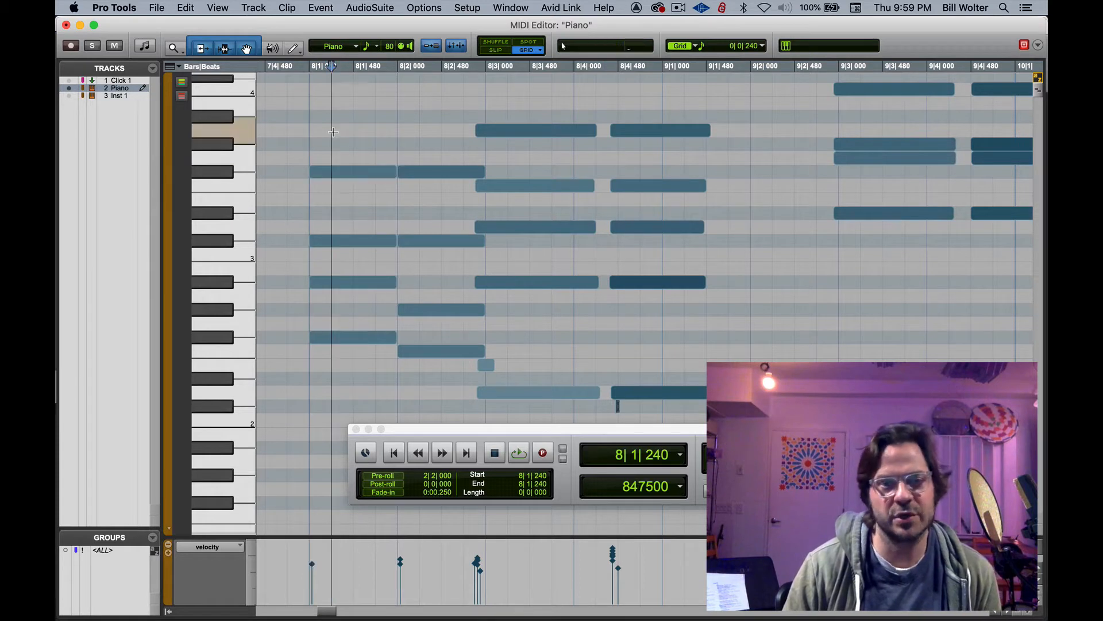
mouse_move(347, 134)
mouse_down()
mouse_move(422, 131)
mouse_move(397, 131)
mouse_up()
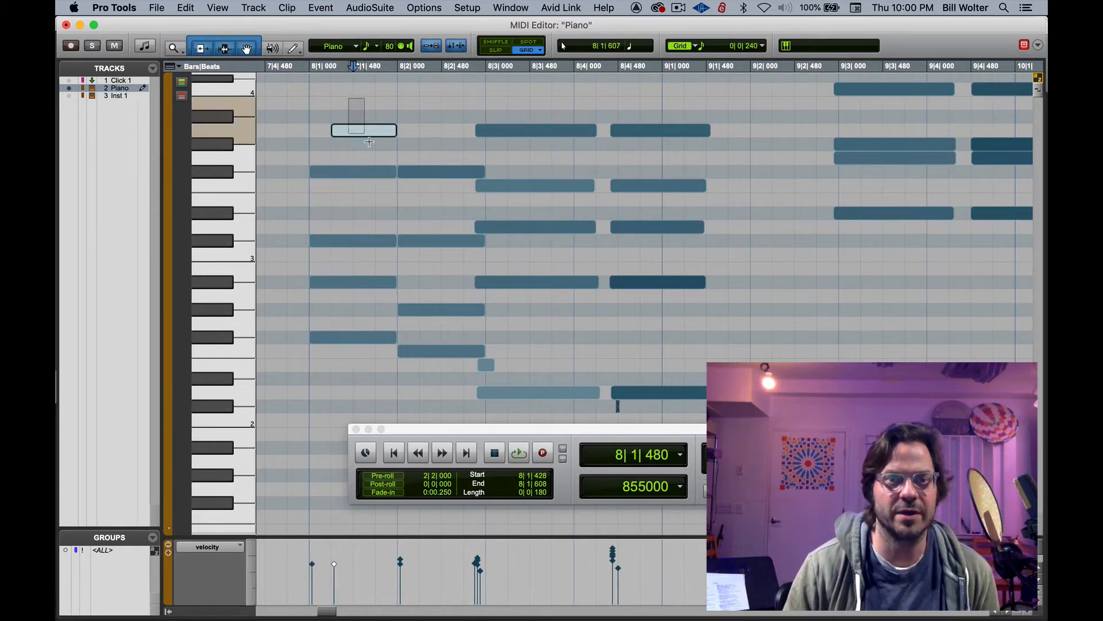
key(Delete)
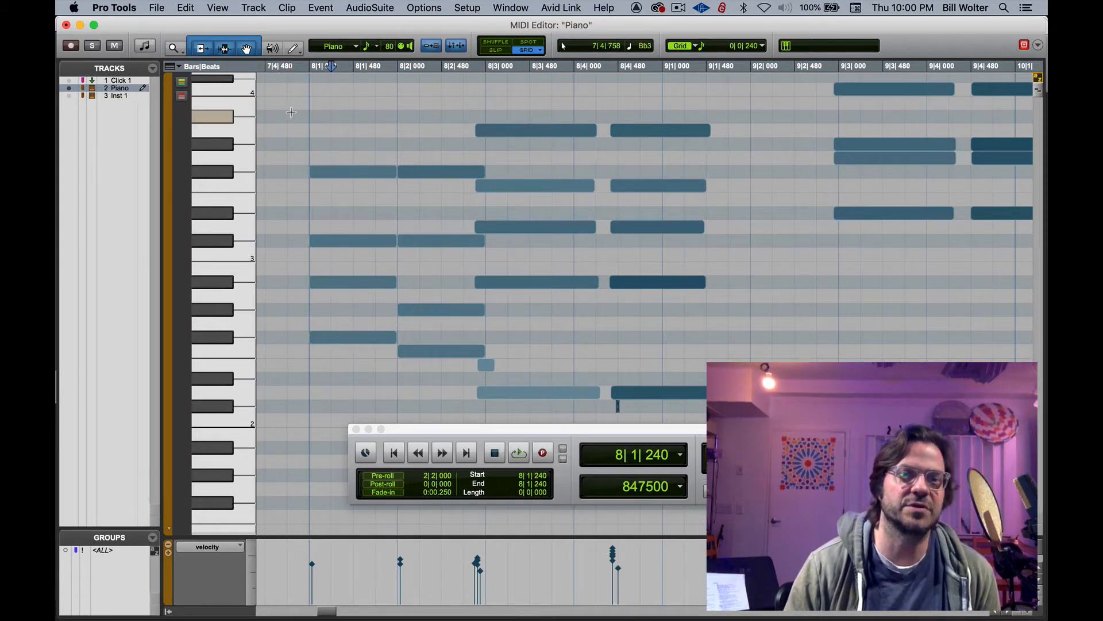
Select the four chord notes at 8|1|000 with the Grabber tool and the range 8|1|000 to 8|1|720 with the Selector tool.
drag(287, 100, 376, 369)
click(246, 50)
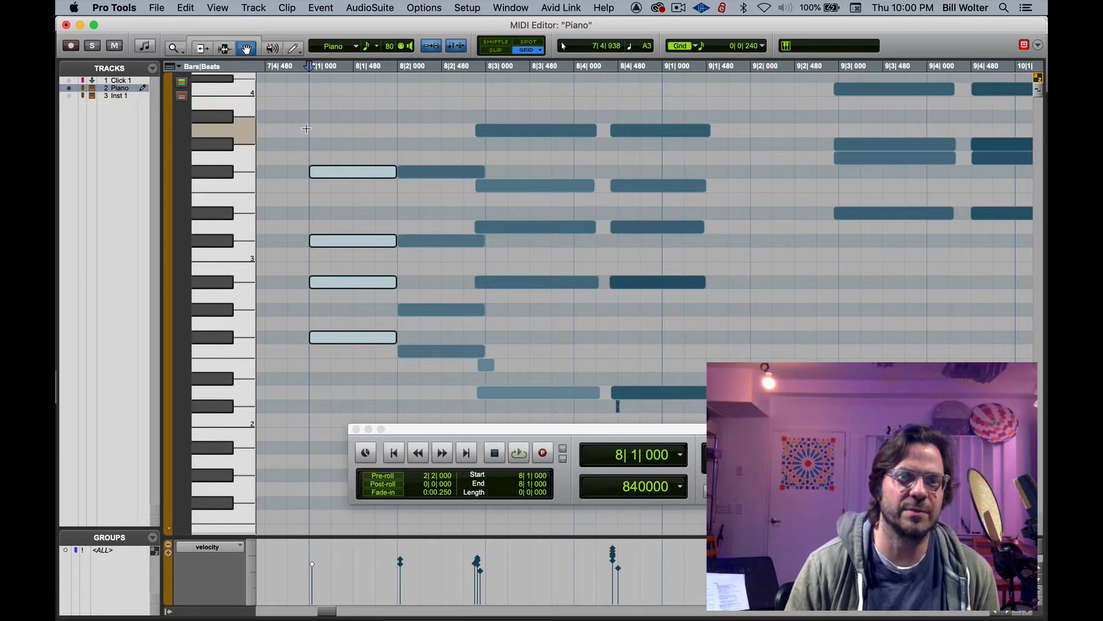
drag(295, 109, 340, 335)
click(224, 48)
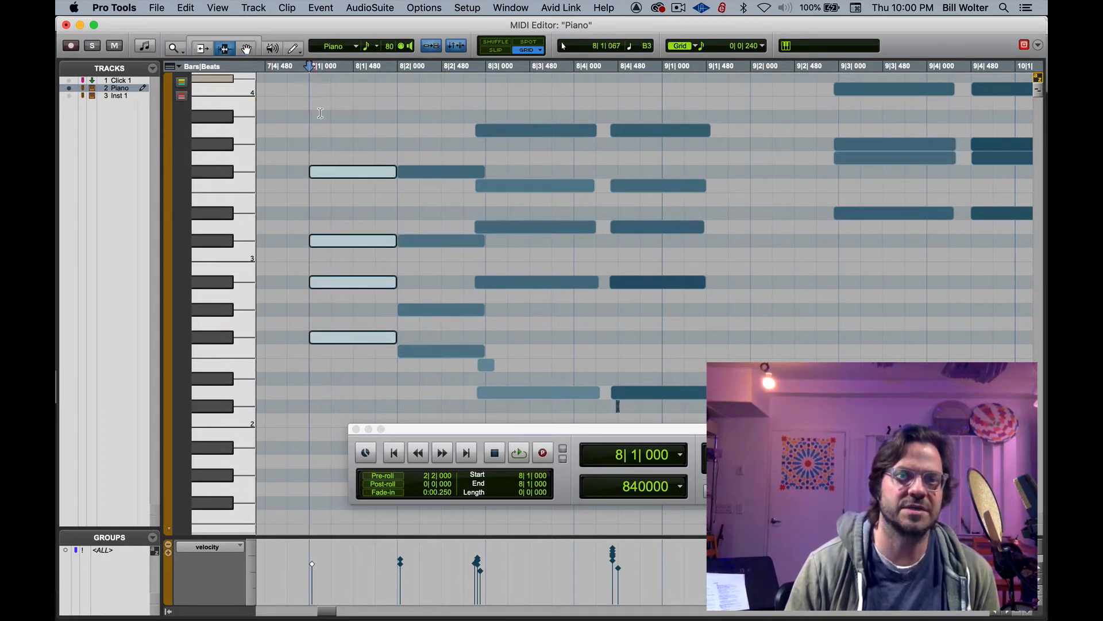
drag(309, 80, 375, 141)
Reselect the first chord's notes with the Smart Tool and add a short B3 note at 7|4|720.
click(223, 39)
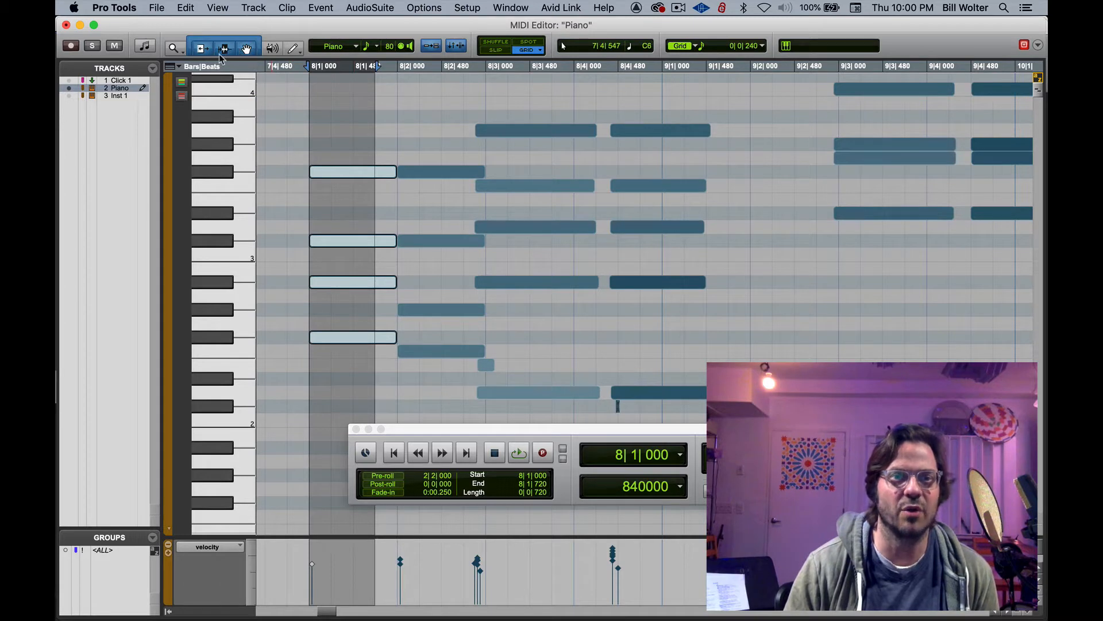
click(323, 177)
drag(295, 146, 338, 336)
mouse_move(314, 241)
mouse_down()
mouse_move(289, 240)
mouse_move(311, 240)
mouse_up()
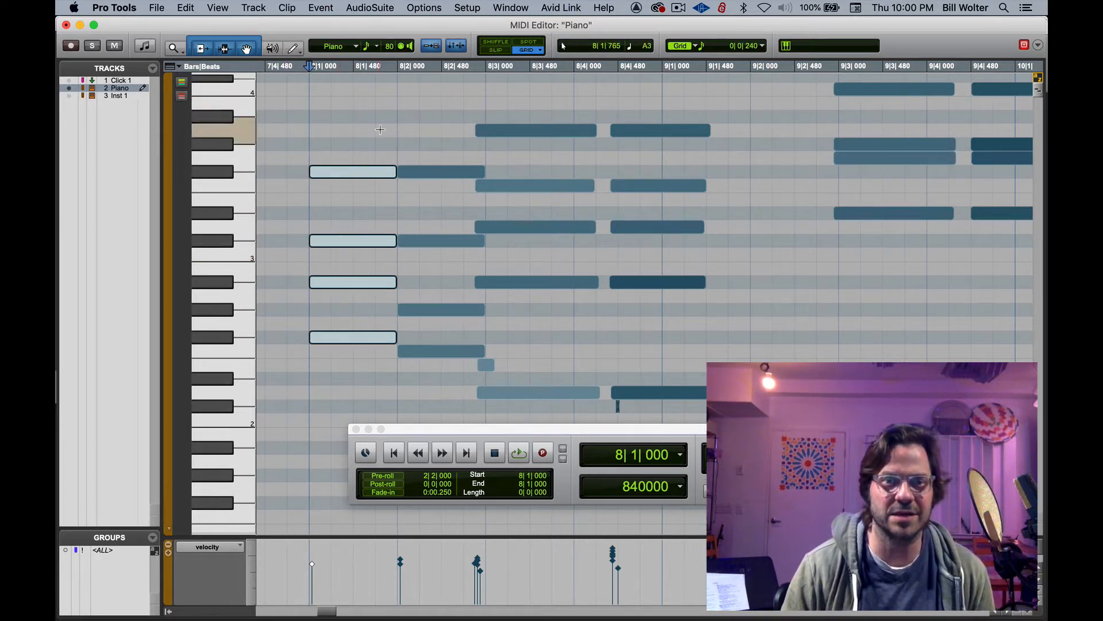
click(295, 103)
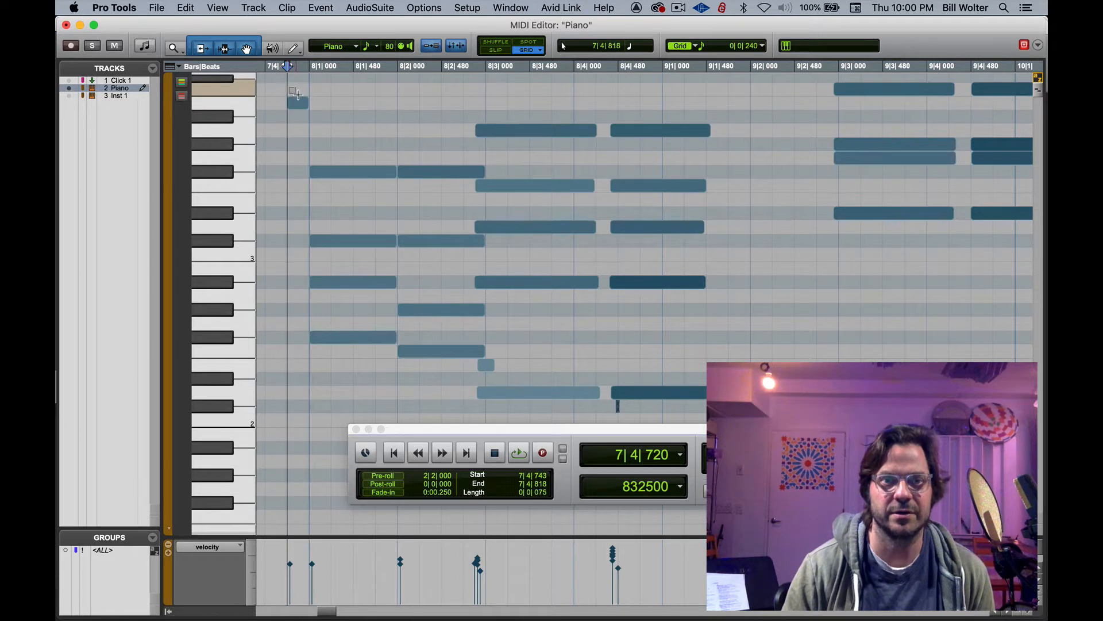
Try moving all notes from 7|4|720 through the end of bar 8 up three semitones, and undo the move.
drag(289, 87, 719, 411)
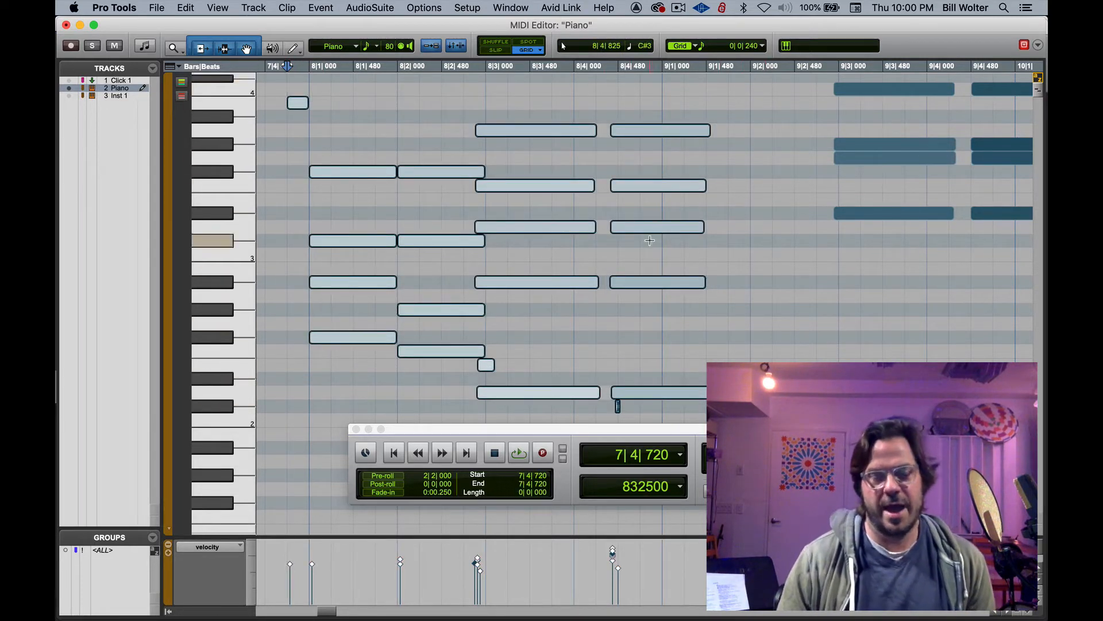
drag(658, 186, 663, 155)
click(664, 277)
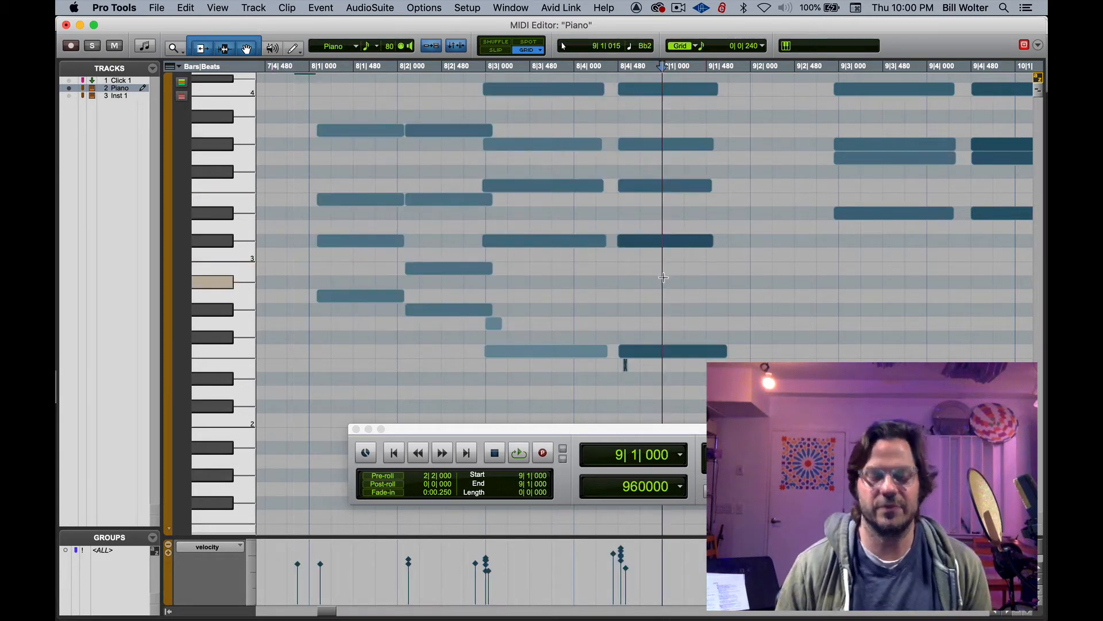
key(super+z)
Delete the two stray short notes: the C#2 at 8|4|449 and the E2 just before 8|3|000.
click(603, 418)
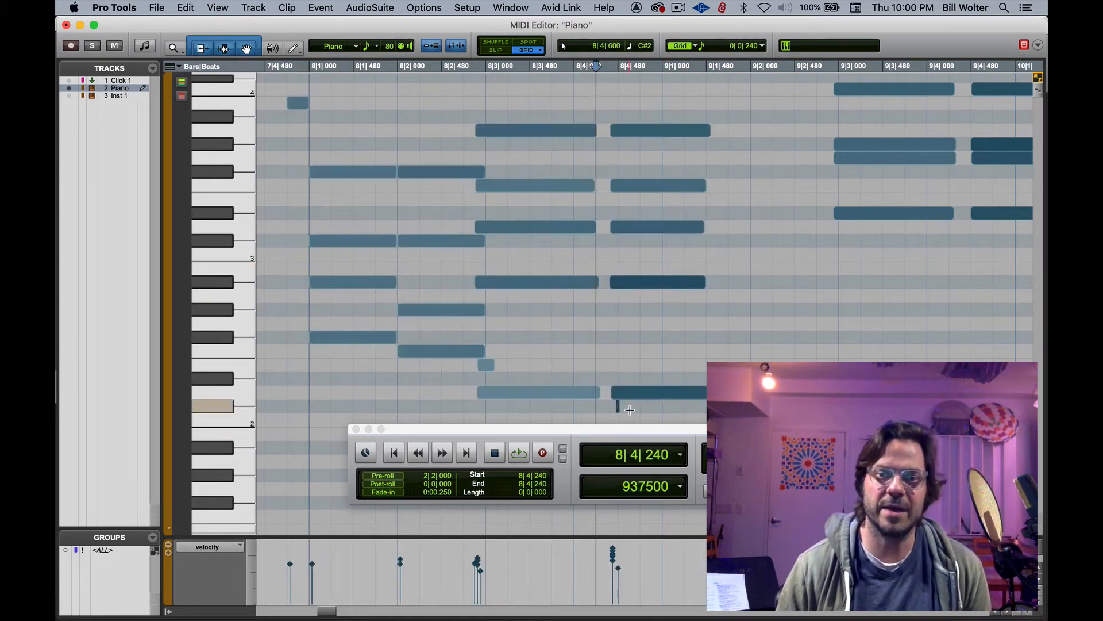
drag(630, 410, 604, 405)
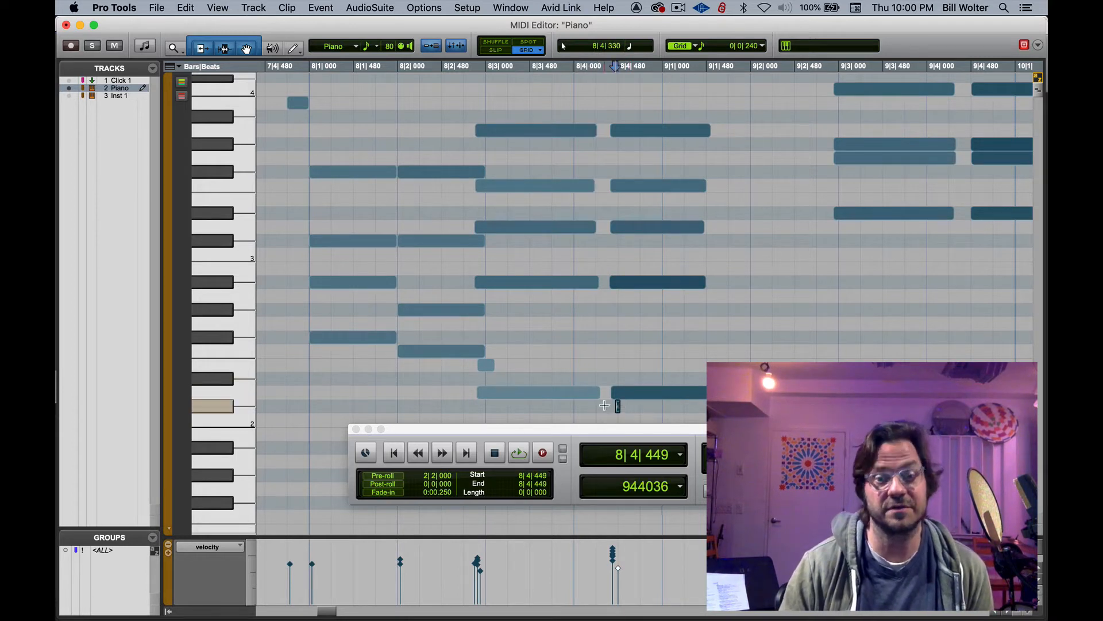
key(Delete)
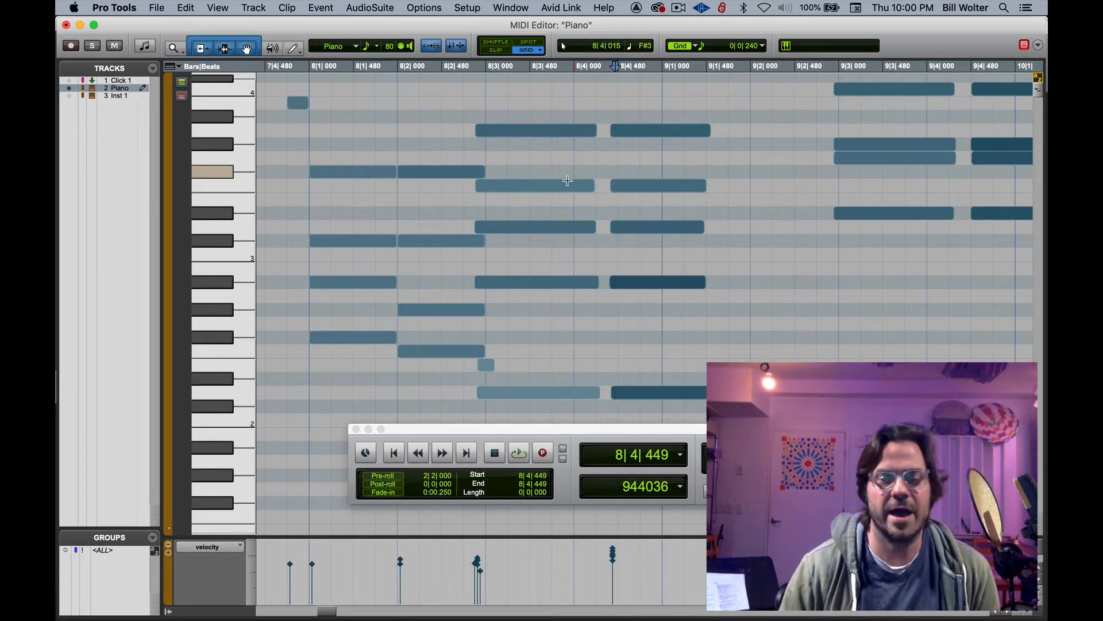
drag(505, 367, 470, 361)
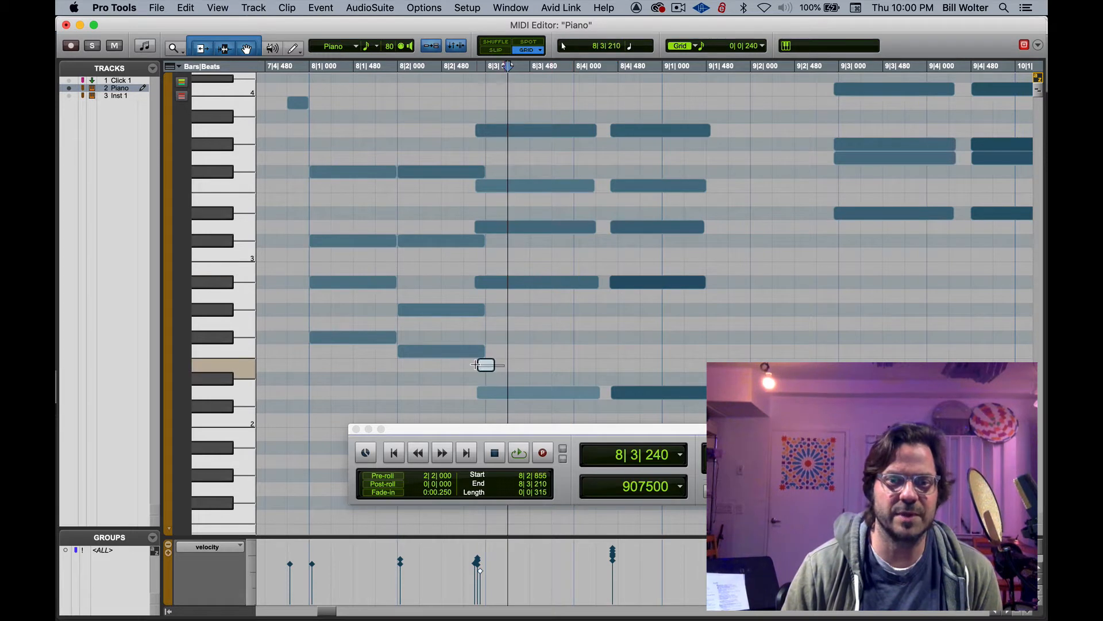
key(Delete)
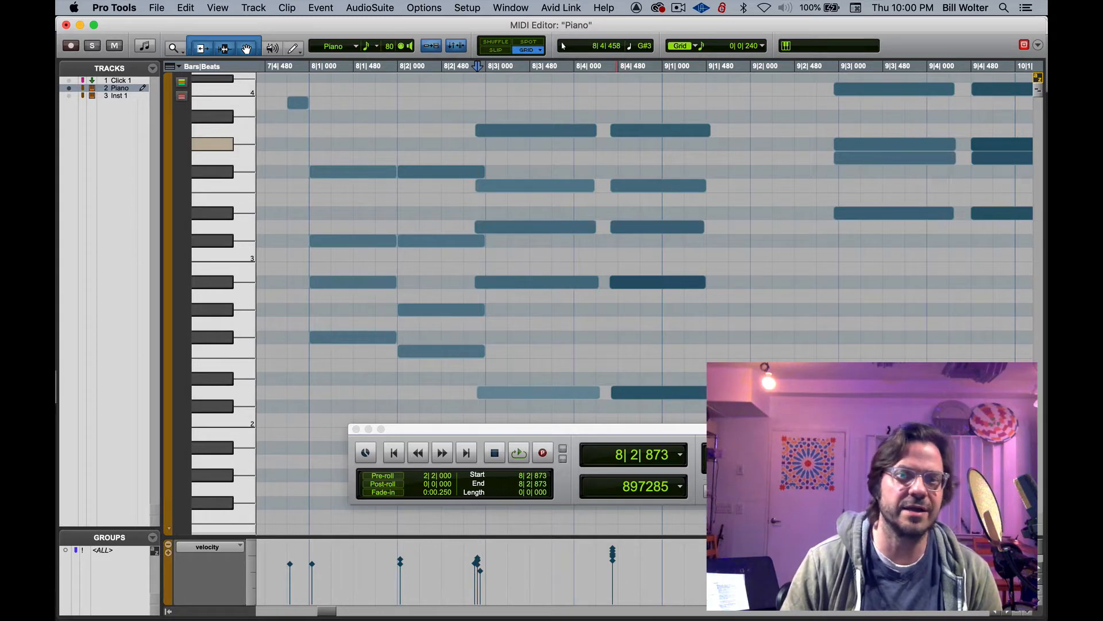
Close the MIDI Editor, switch to the Mix window and view the Piano track's Mini Grand plug-in.
click(66, 25)
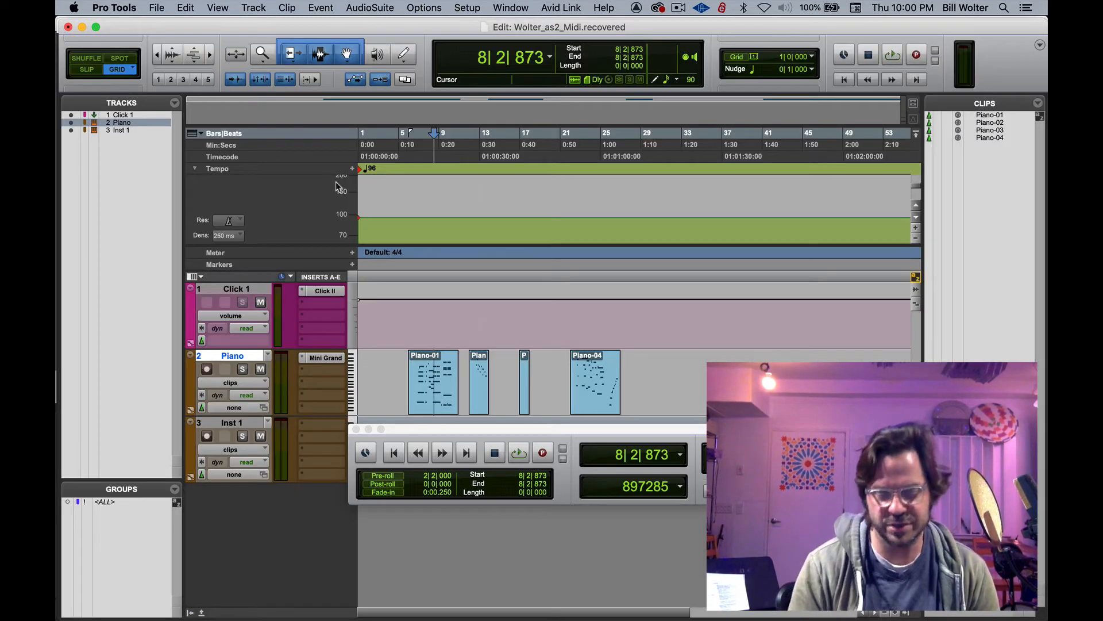
key(super+equal)
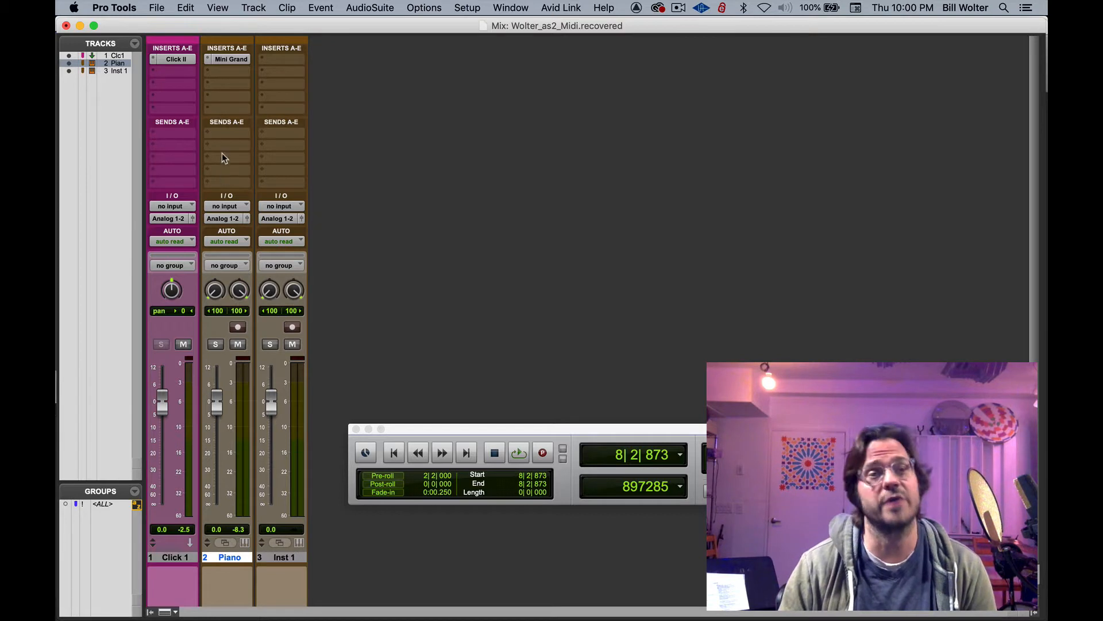
click(221, 59)
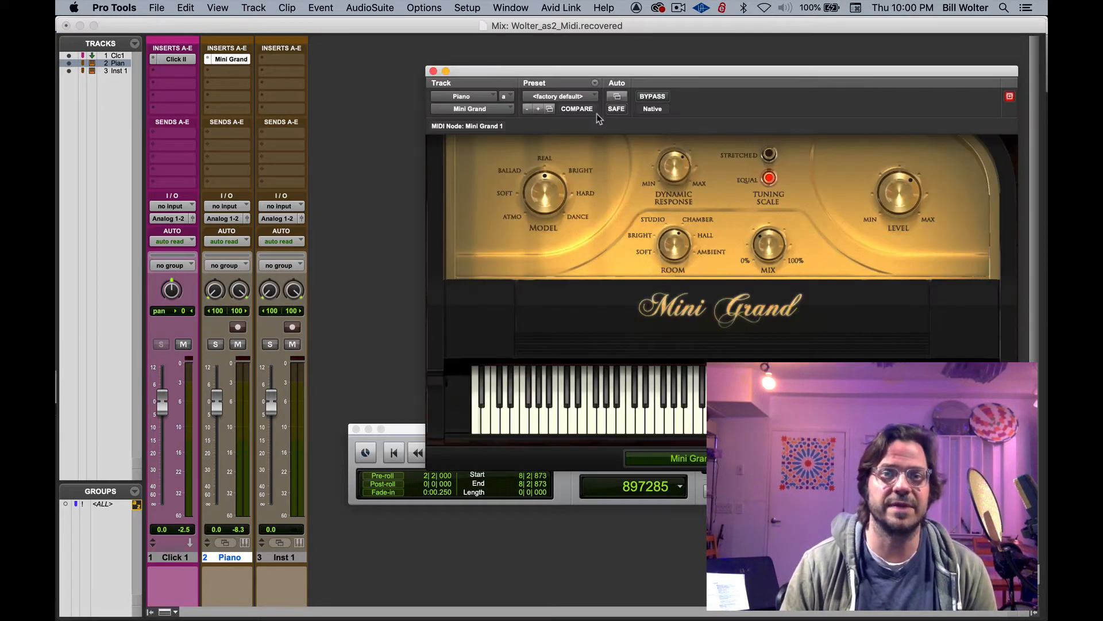
click(434, 72)
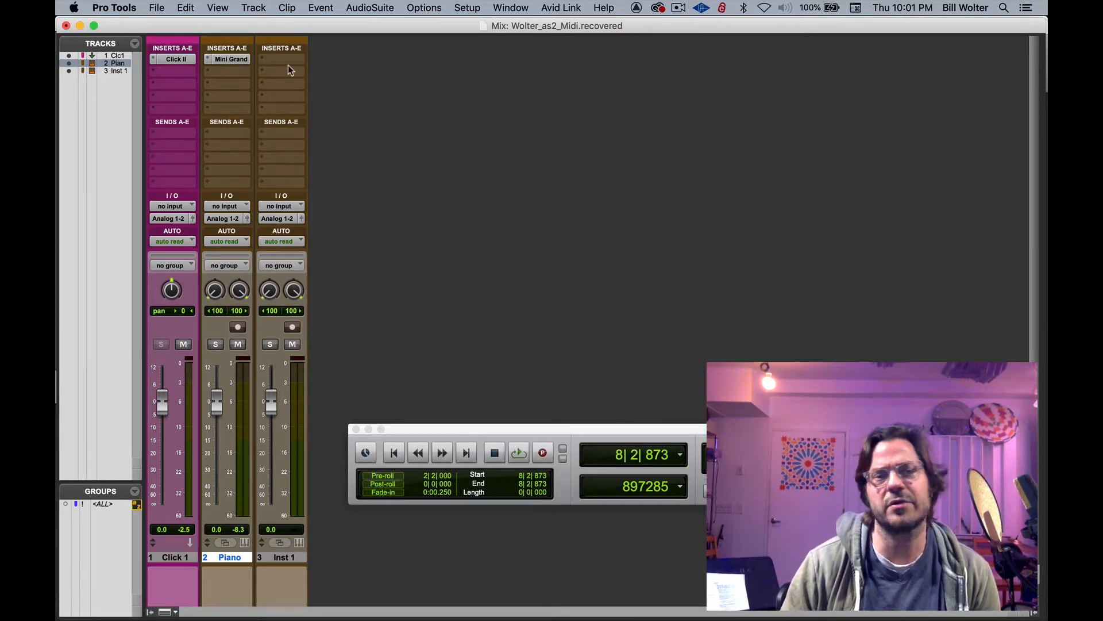
Insert the Xpand!2 (stereo) multichannel instrument plug-in in the first insert slot of the Inst 1 track.
click(263, 60)
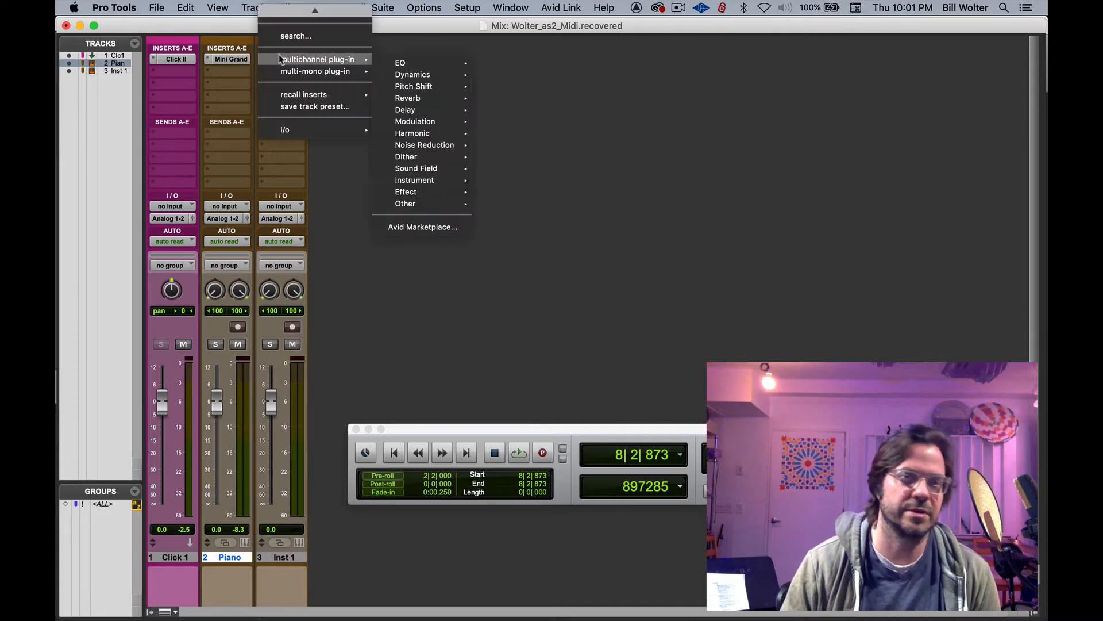
mouse_move(338, 61)
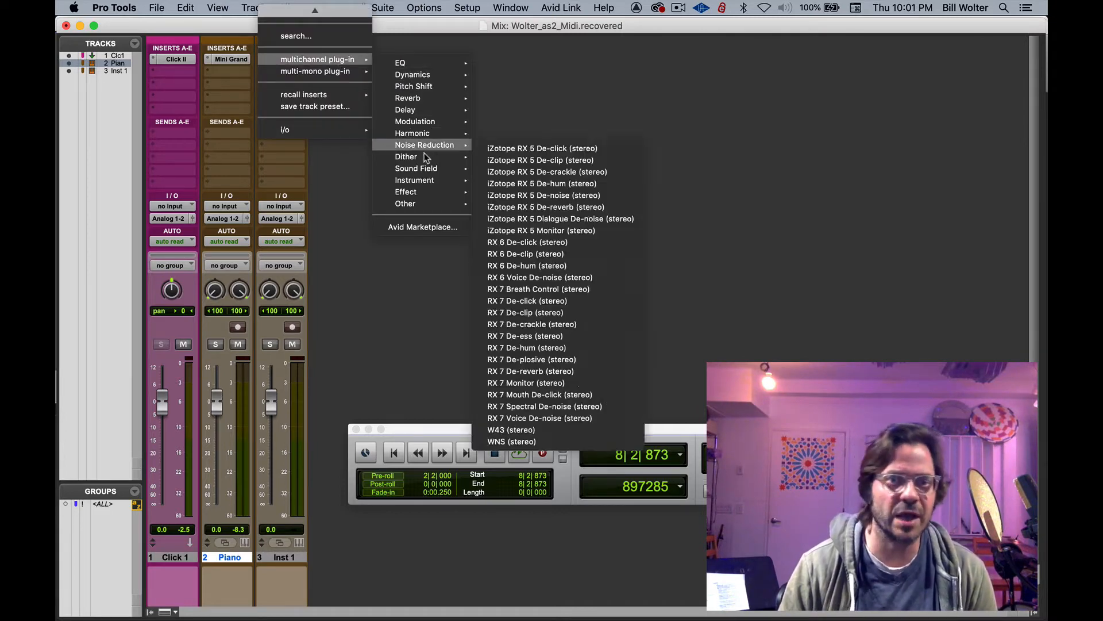
mouse_move(436, 181)
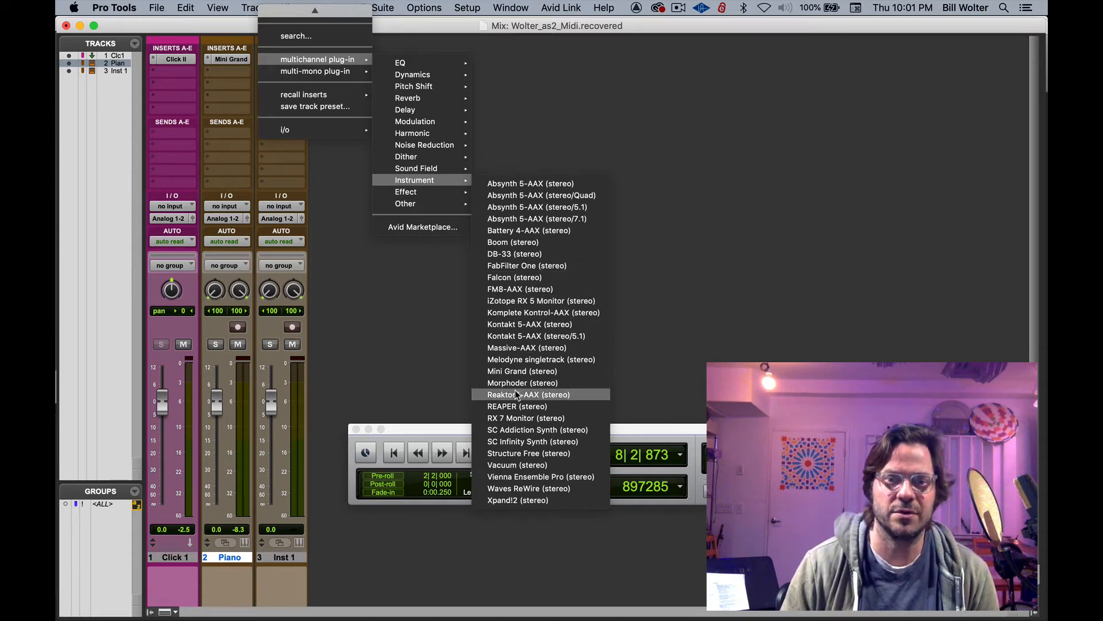
click(554, 497)
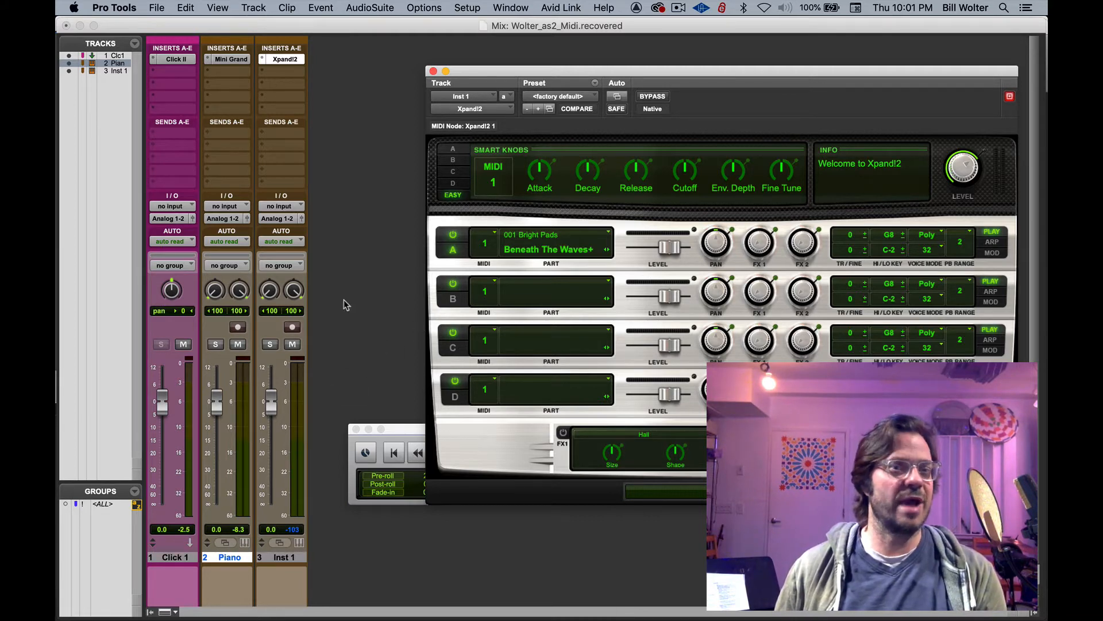
Search the Help for "midi" and locate the MIDI Thru option.
click(510, 7)
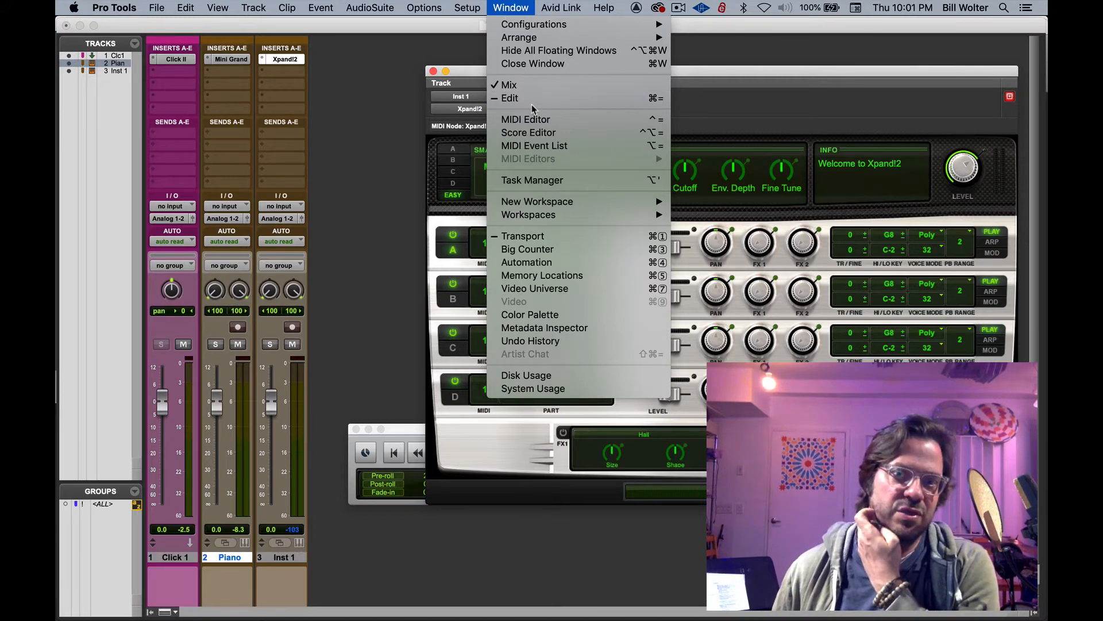
mouse_move(596, 22)
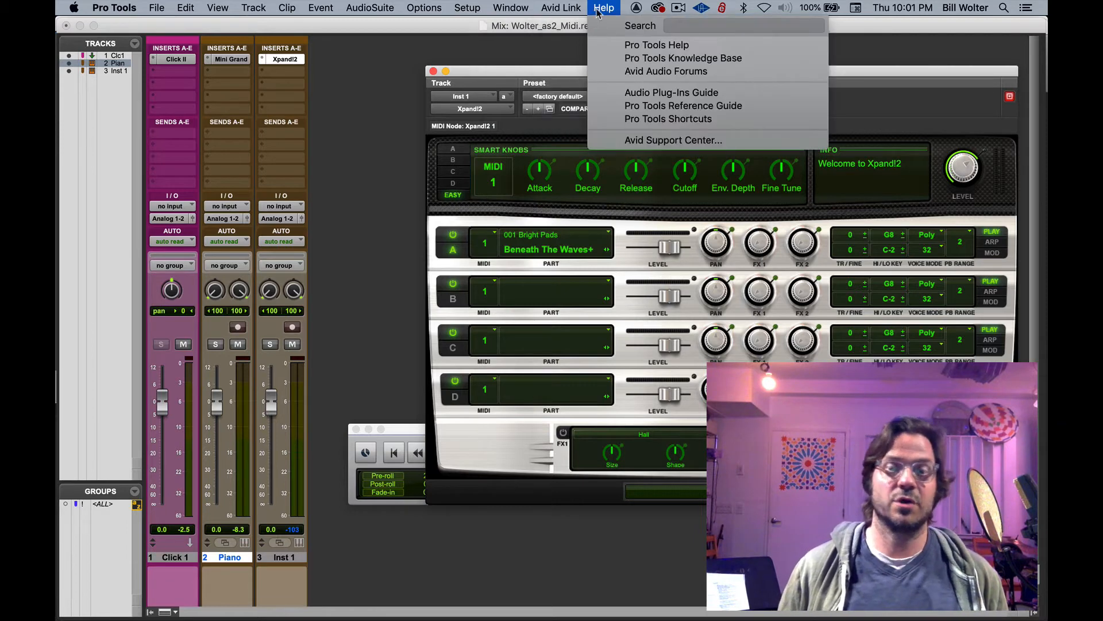
text(midi)
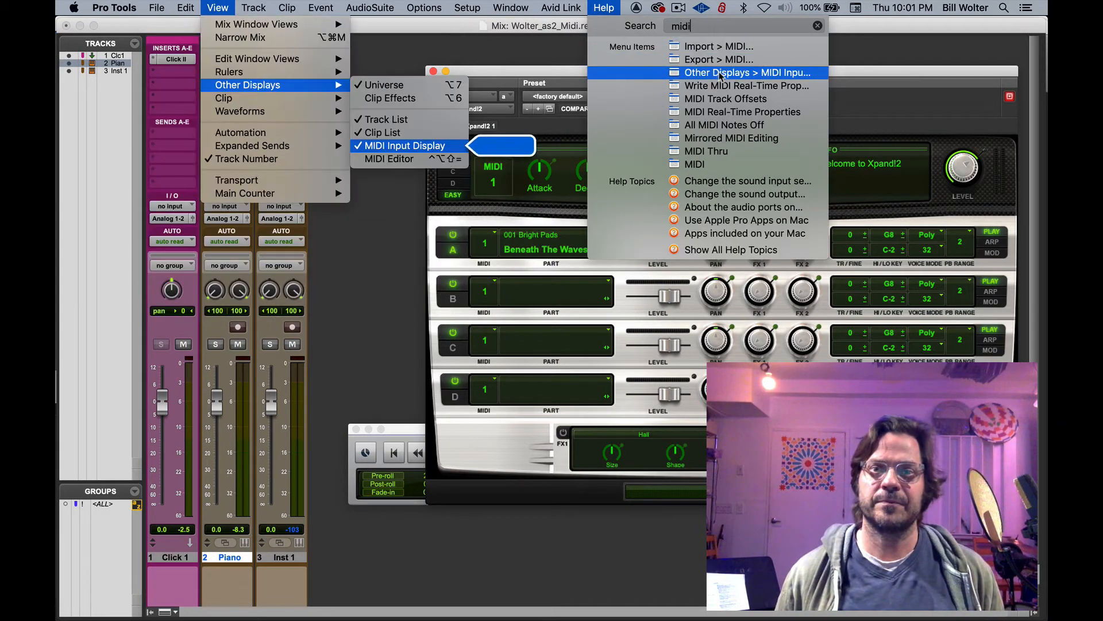
mouse_move(723, 156)
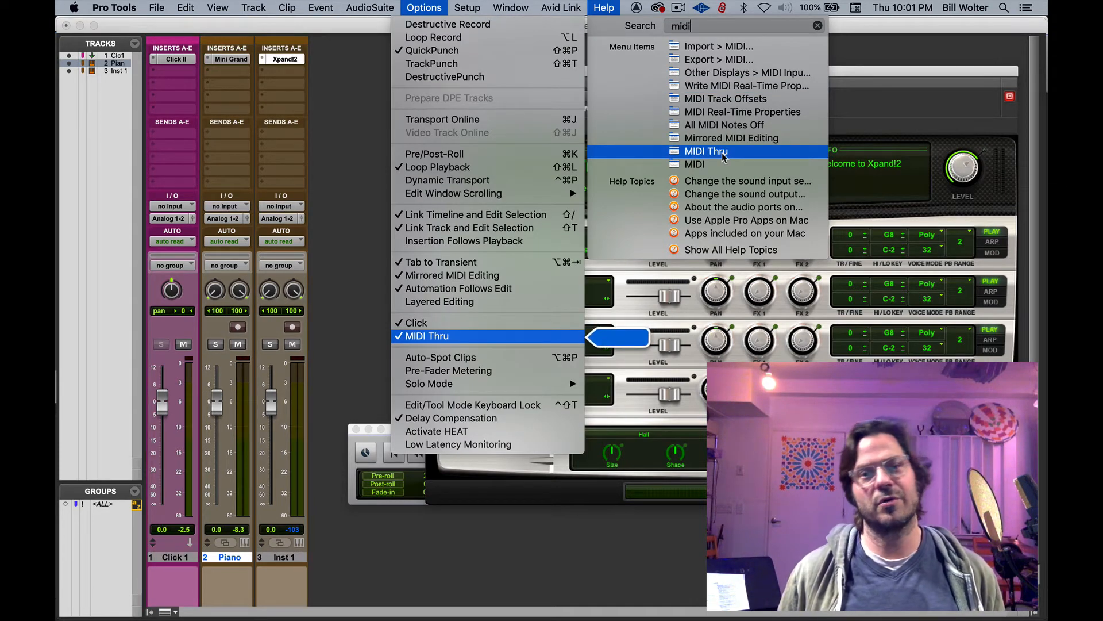
Record-enable the Piano track to test its input, and switch the record enable over to the Inst 1 track.
click(352, 263)
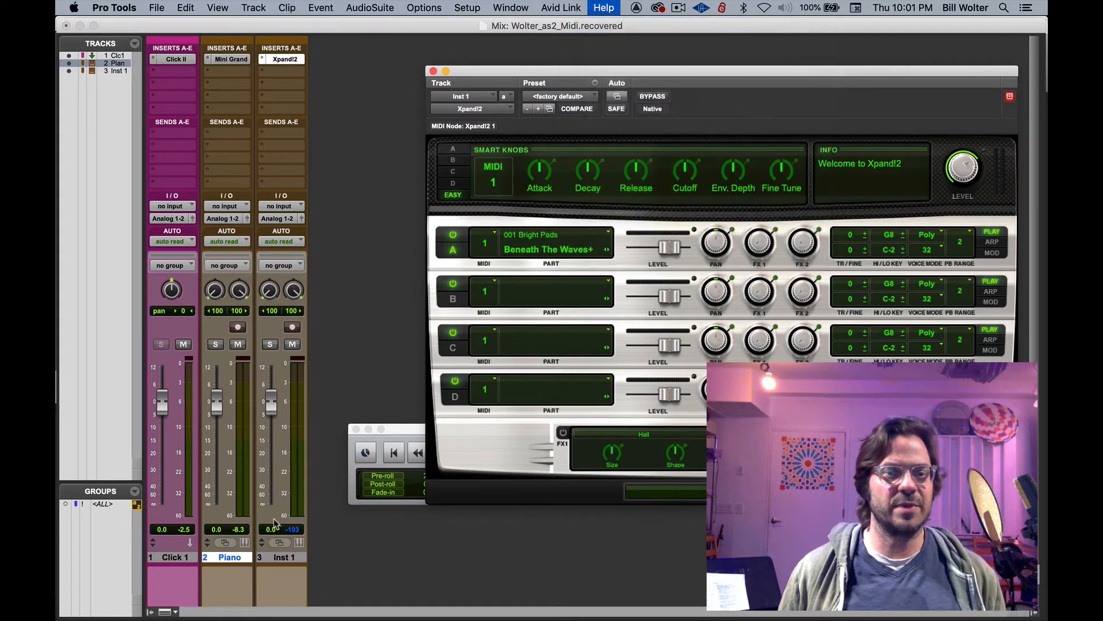
click(238, 328)
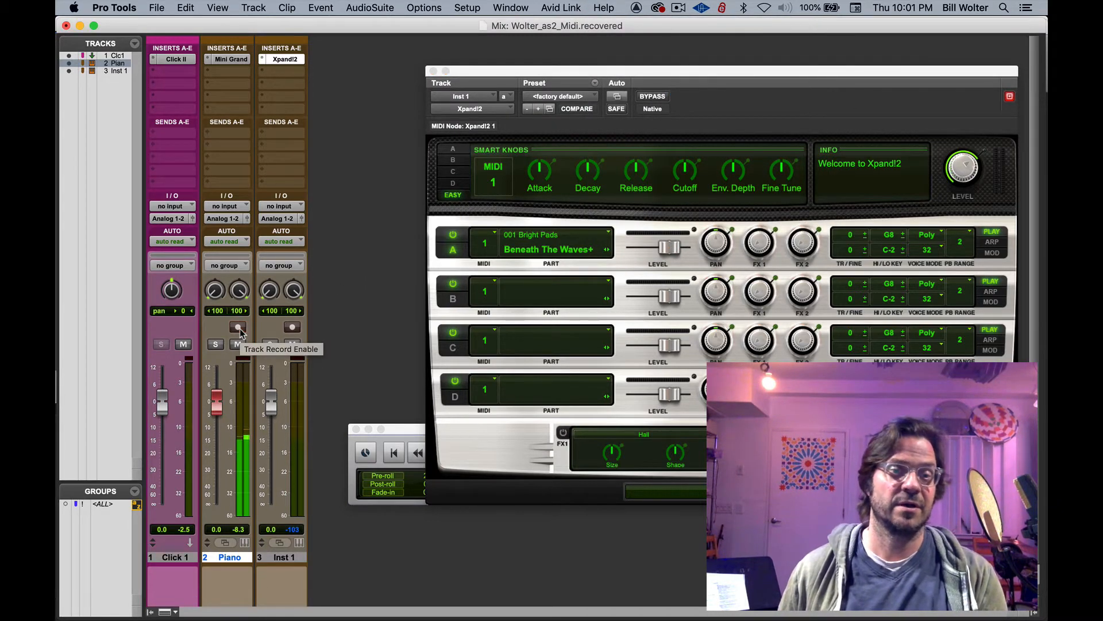
click(292, 327)
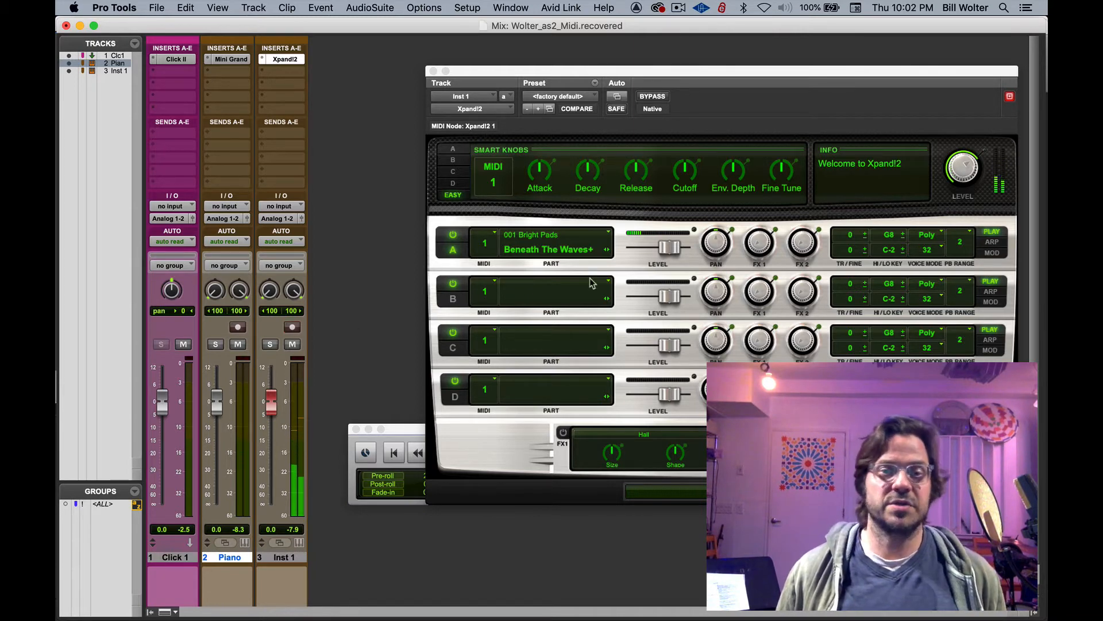
click(606, 233)
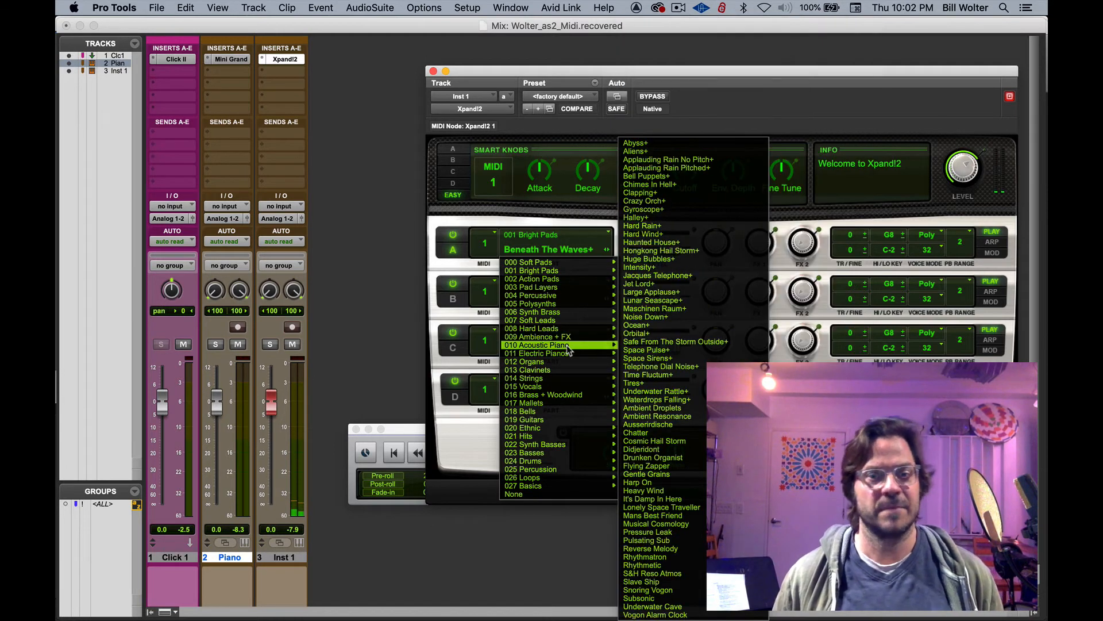
mouse_move(568, 347)
mouse_move(570, 296)
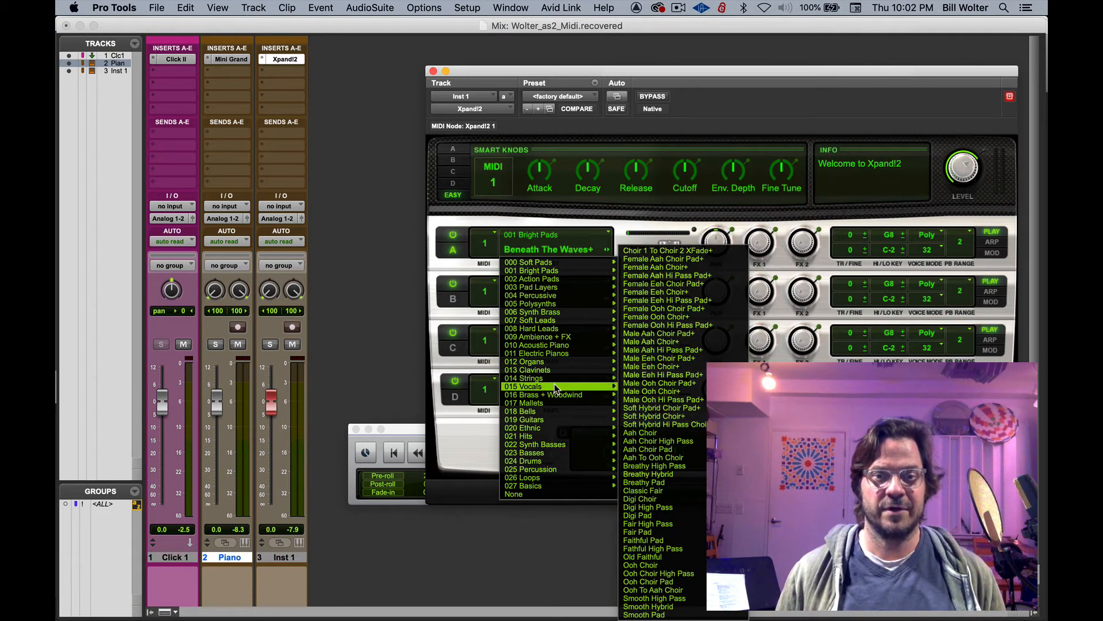
mouse_move(561, 421)
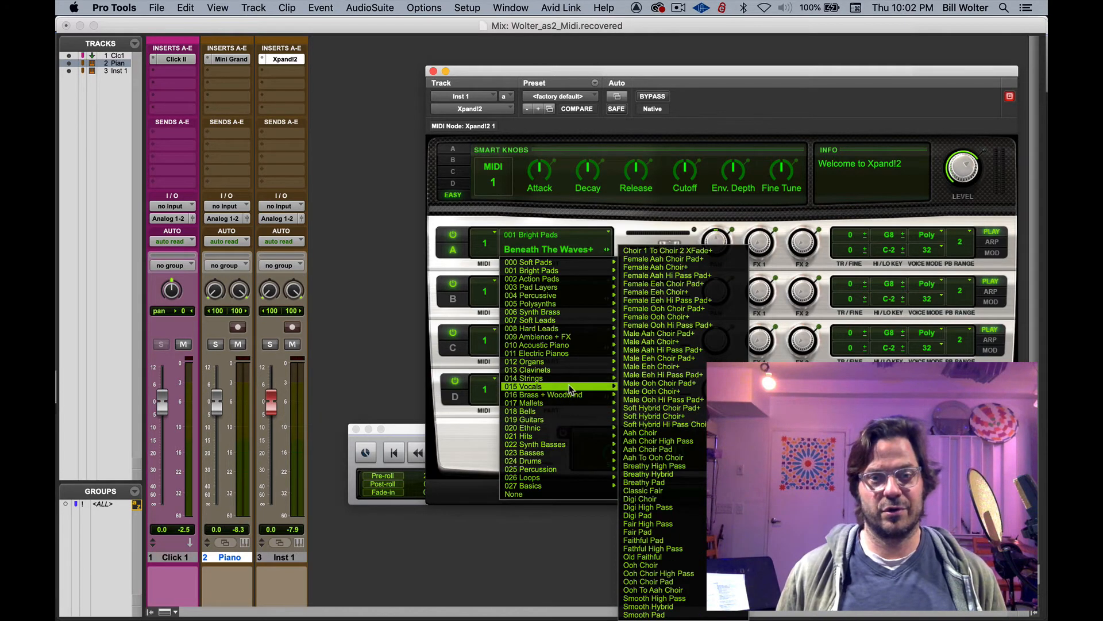
mouse_move(555, 470)
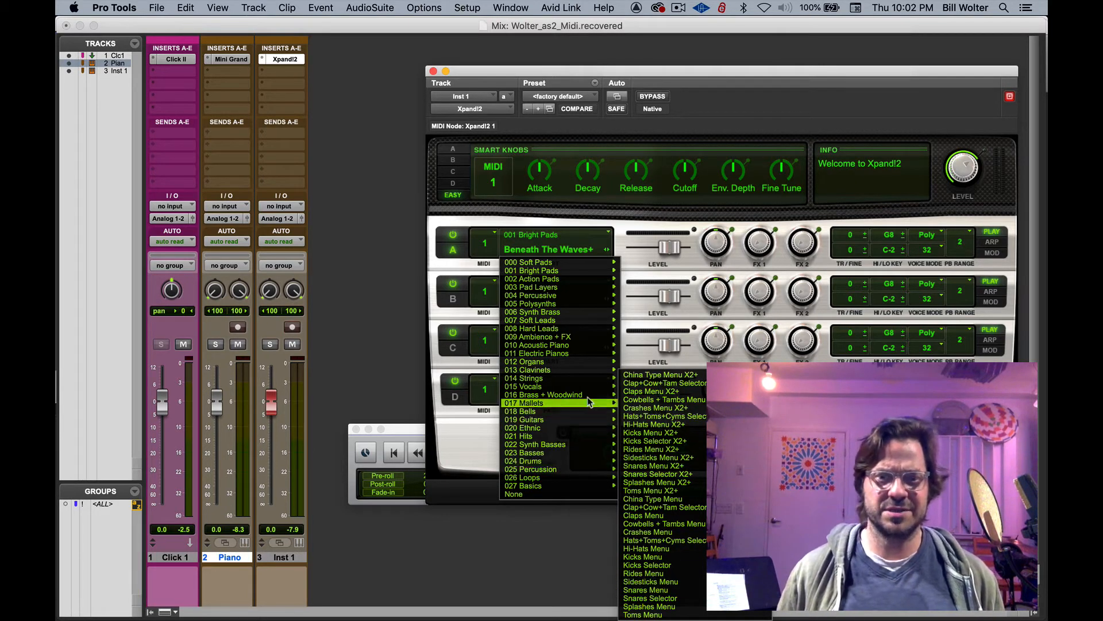
Load the 01 Pop Kit preset from the 26 Drums category in Xpand!2 and close the plug-in window.
click(572, 99)
mouse_move(611, 45)
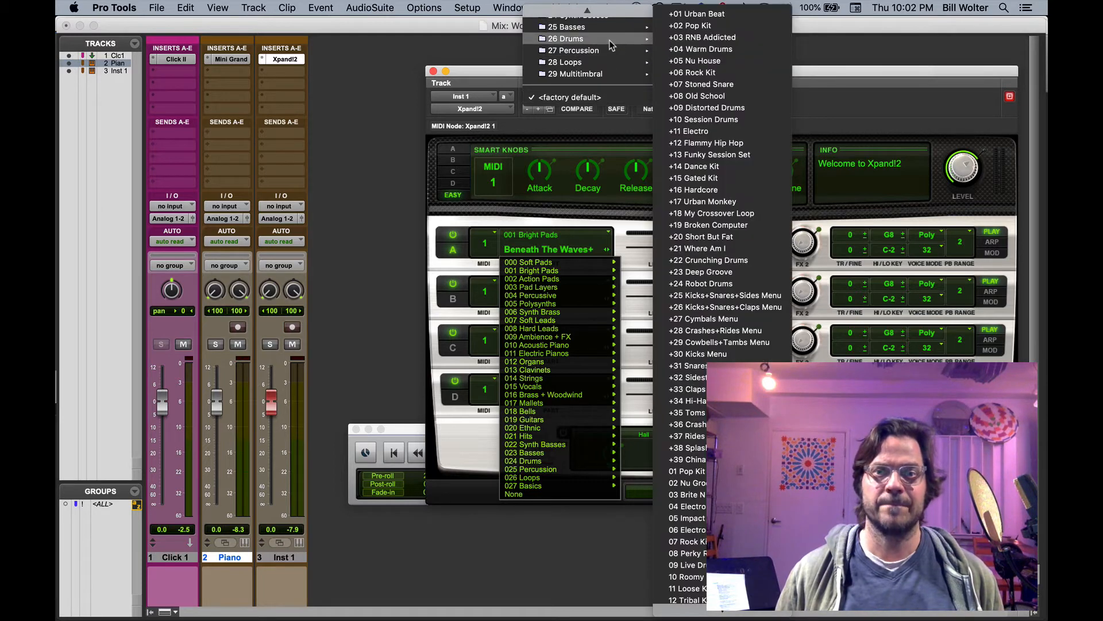
click(699, 472)
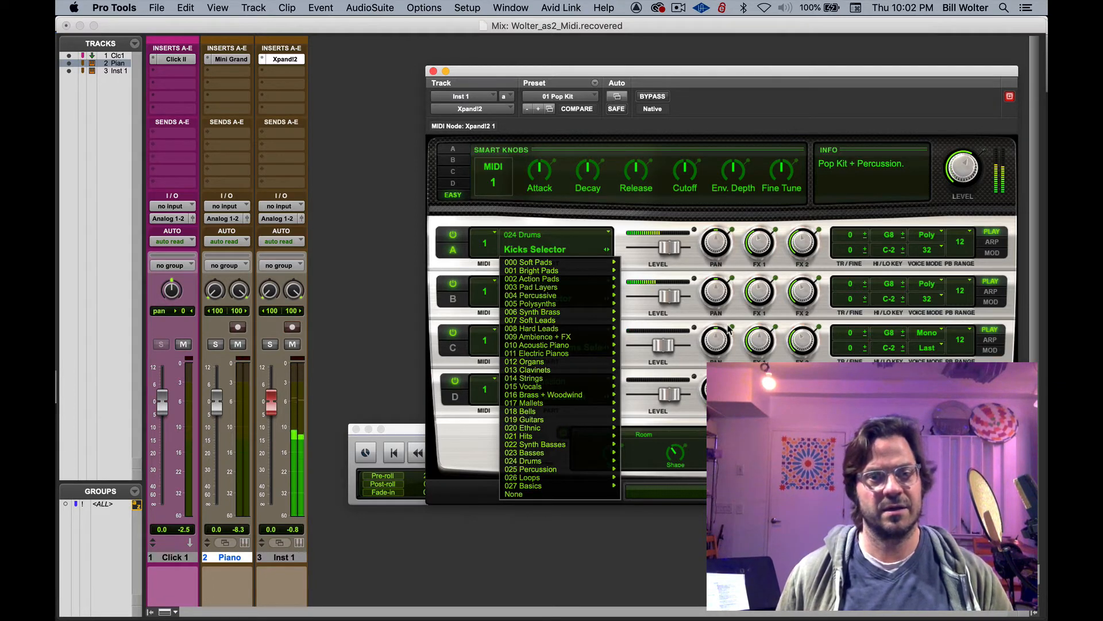
click(434, 71)
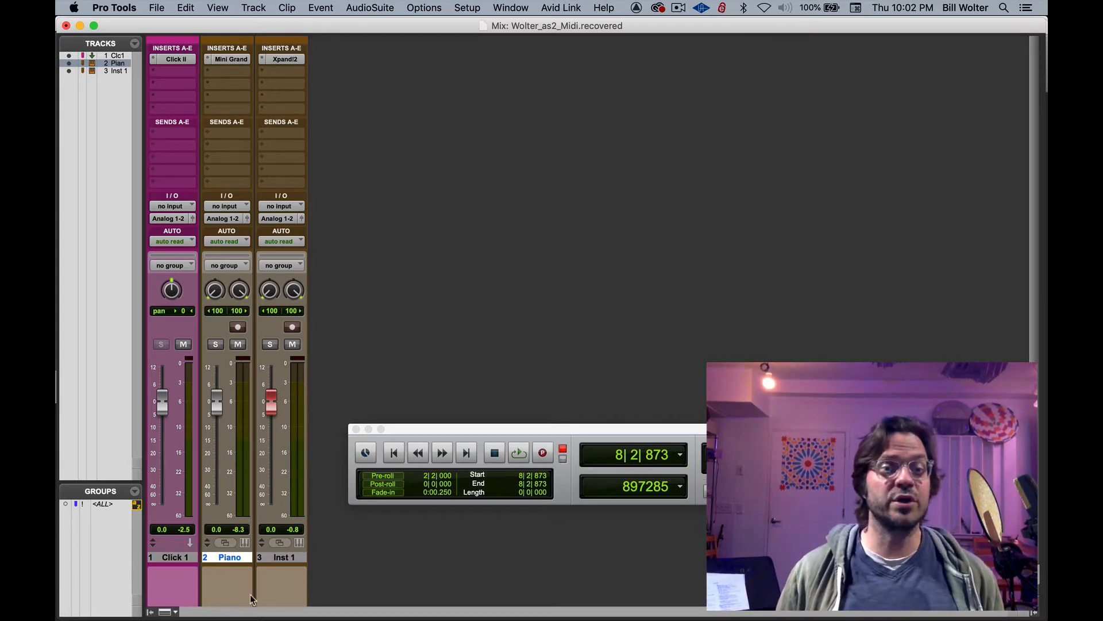
Switch the track selection between Inst 1 and Piano, ending on Inst 1, and bring up the Edit window.
click(271, 556)
click(240, 556)
click(273, 557)
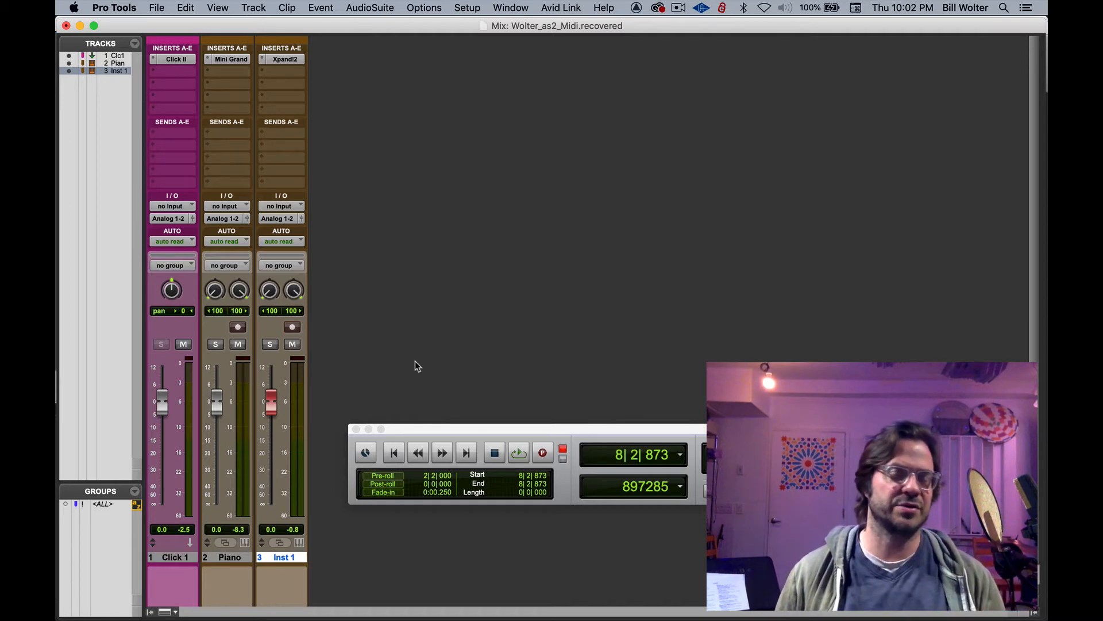
click(239, 556)
click(279, 558)
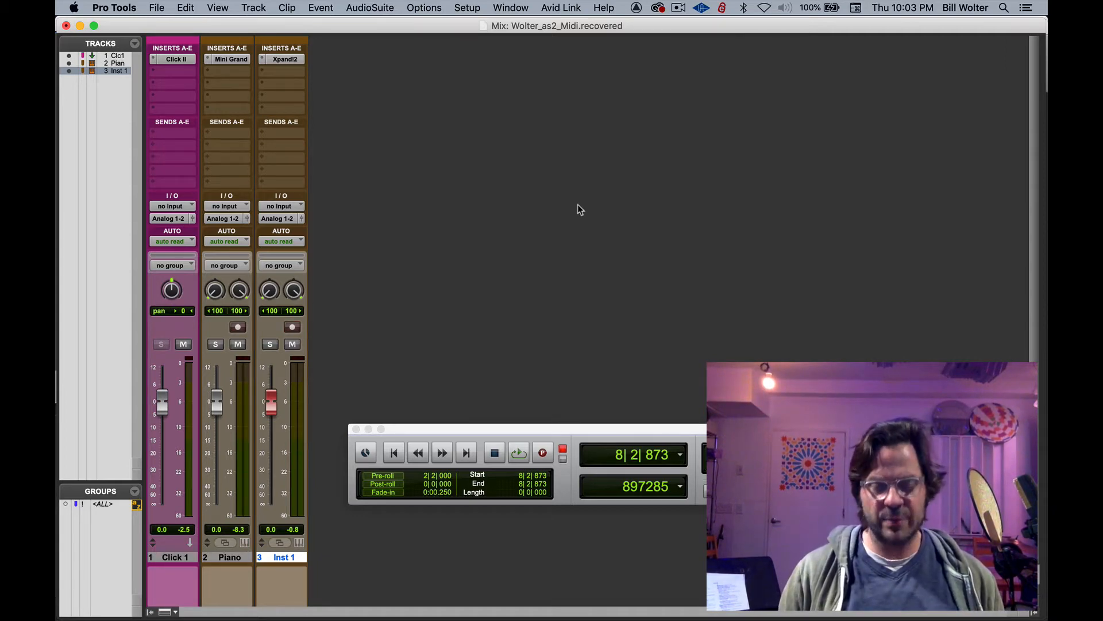
key(super+equal)
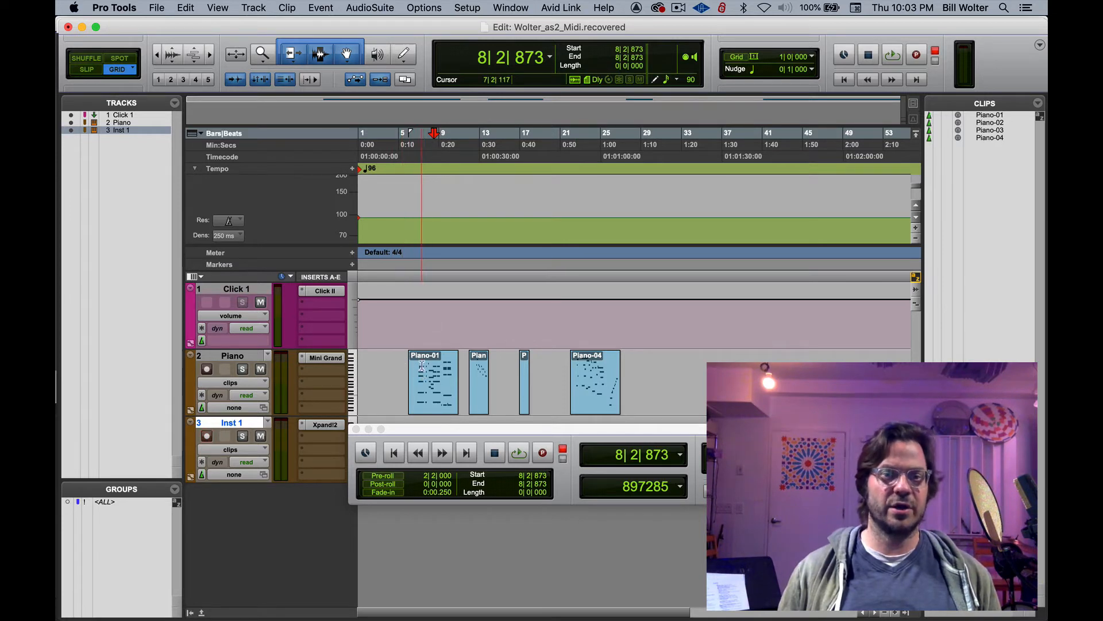
Set the grid value to 1 bar and select the Piano-01 clip on the Piano track.
click(811, 60)
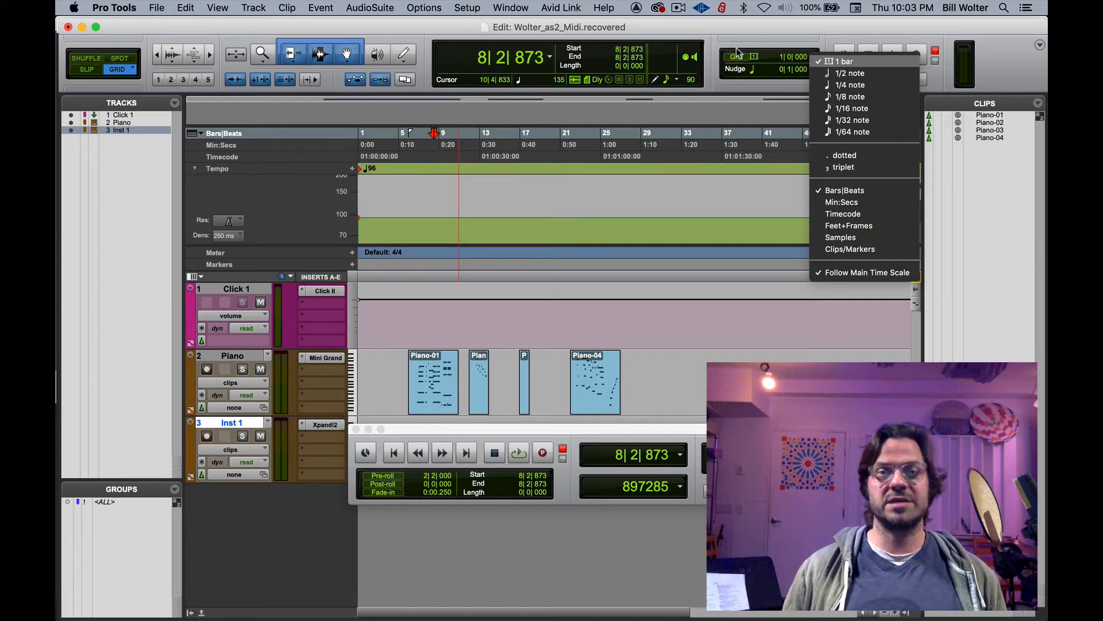
click(821, 62)
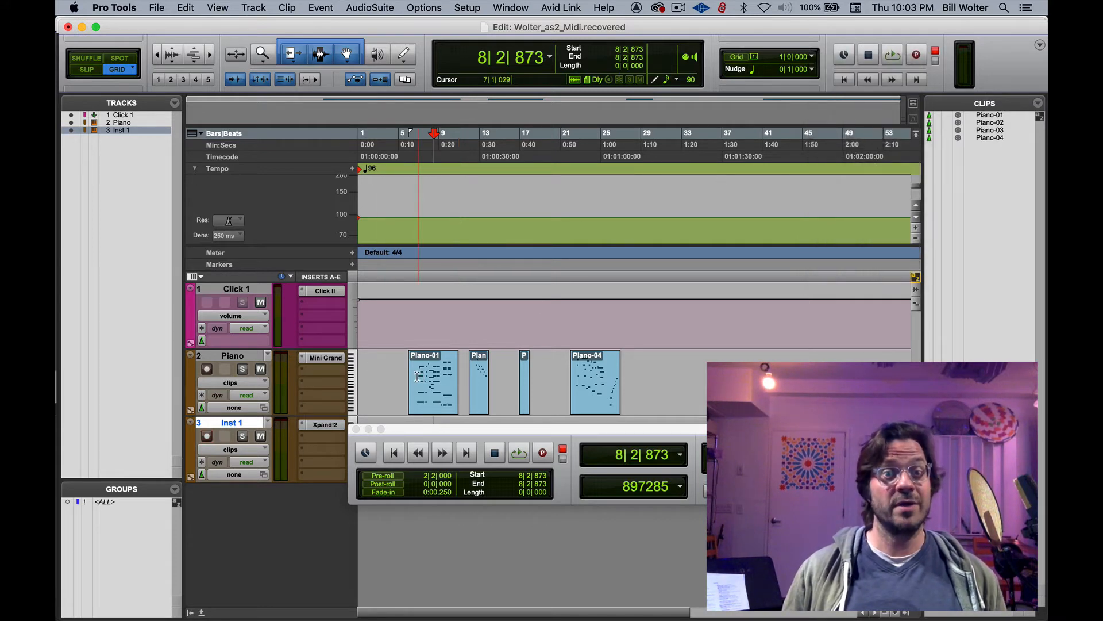
drag(412, 373, 408, 373)
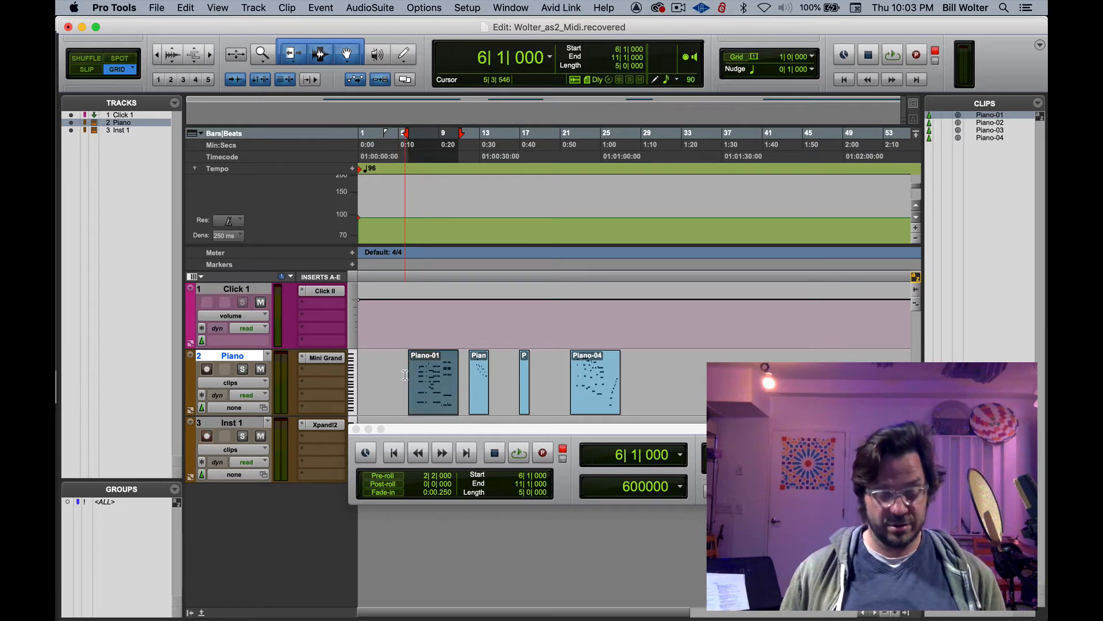
key(super+bracketright)
key(super+bracketright)
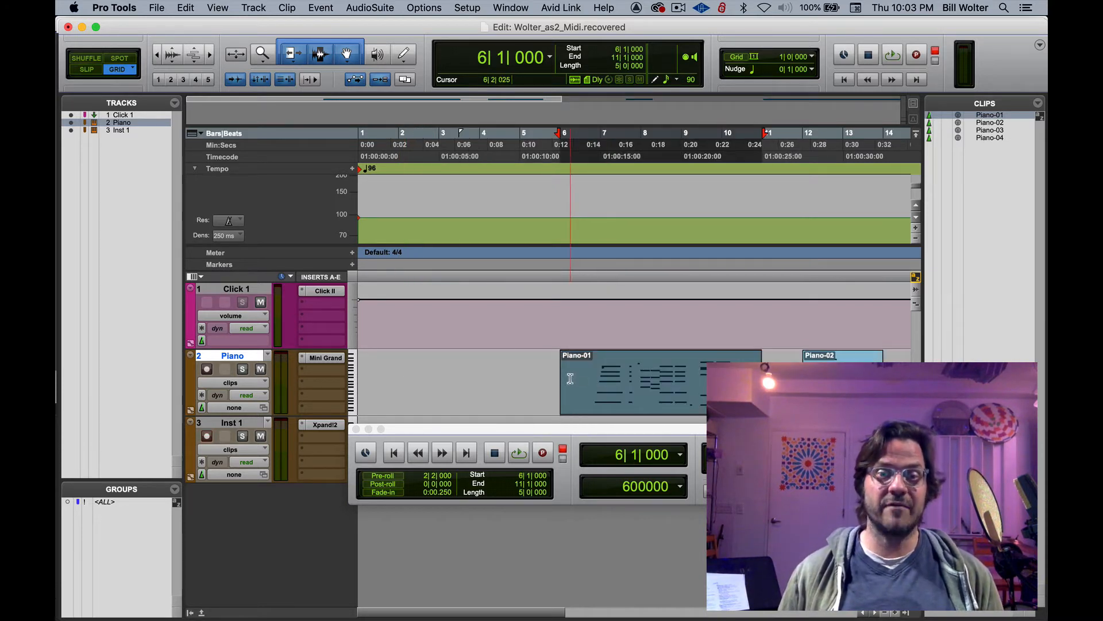
Move the Piano-01 clip to start at bar 2 and place a copy of it at bar 7.
mouse_move(567, 372)
mouse_down()
mouse_move(604, 373)
mouse_move(522, 373)
mouse_move(588, 371)
mouse_move(603, 381)
mouse_move(570, 383)
mouse_up()
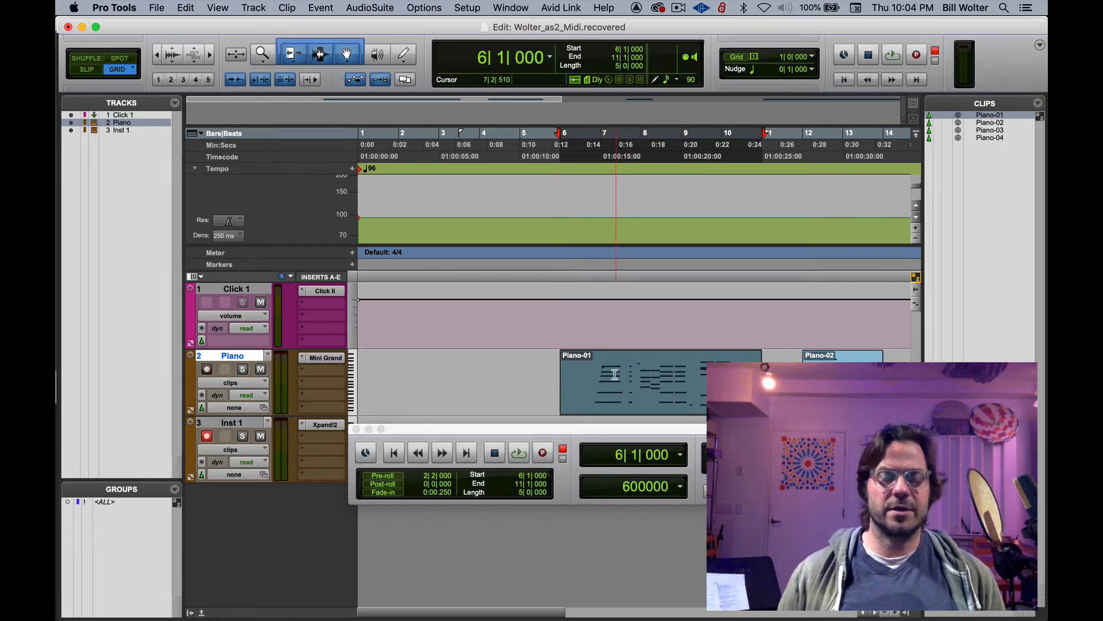
click(565, 382)
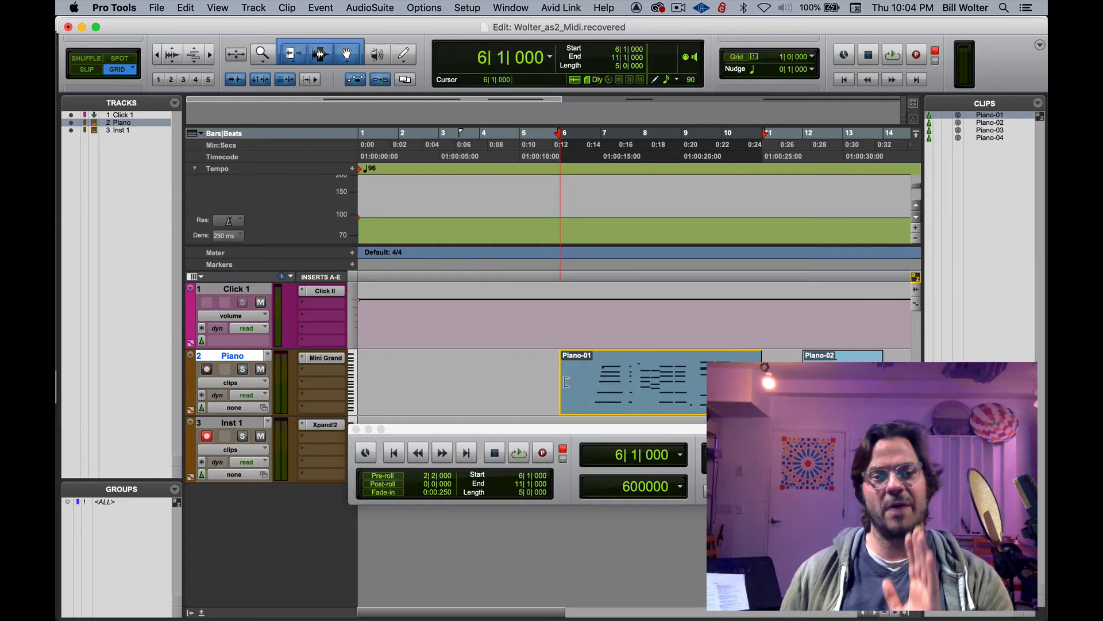
drag(635, 405, 530, 394)
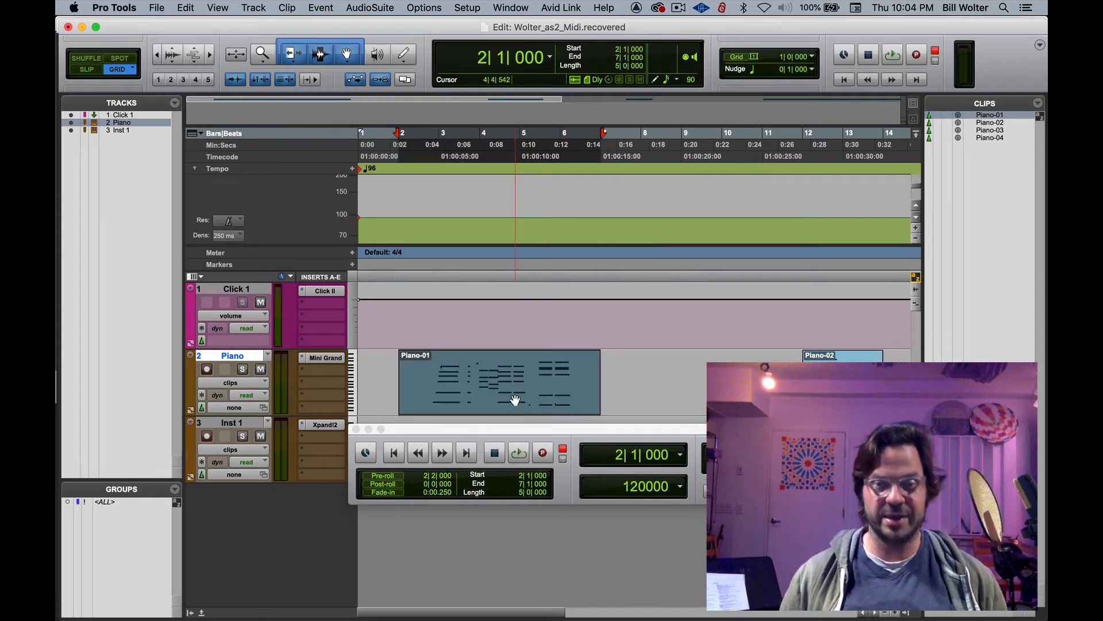
alt+drag(513, 399, 726, 397)
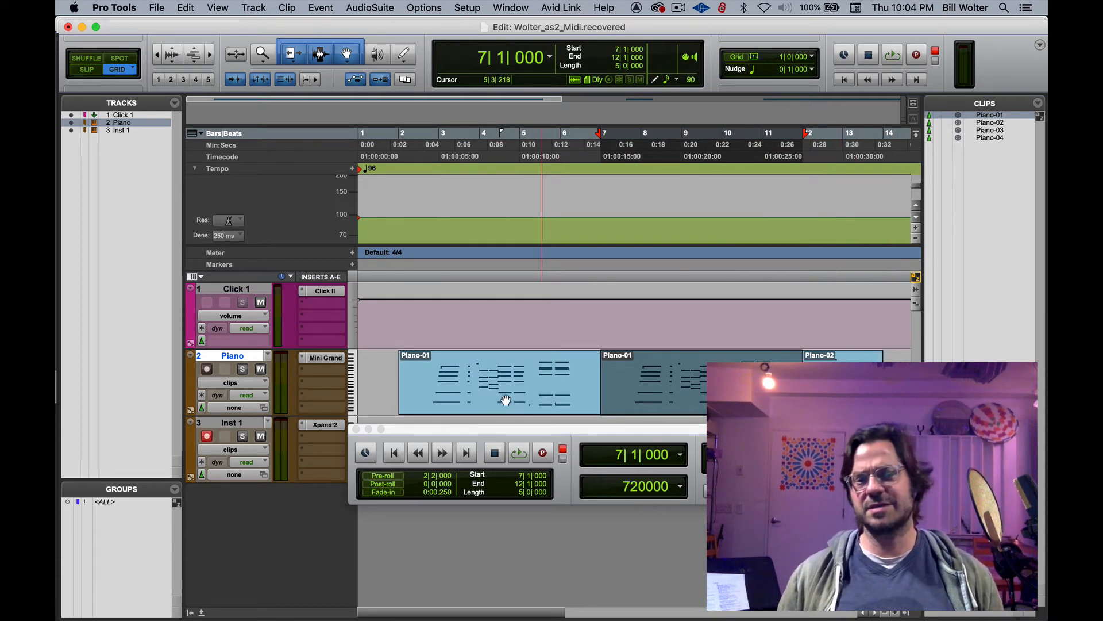
Delete the Piano track's clip material from bar 2 to bar 13.
drag(388, 374, 843, 375)
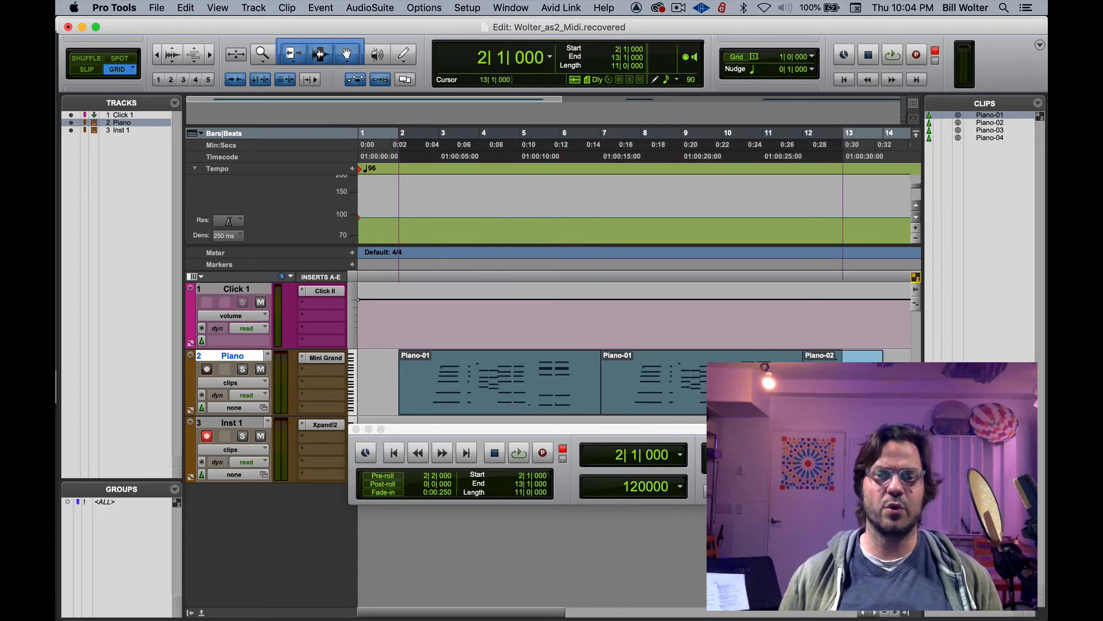
key(Delete)
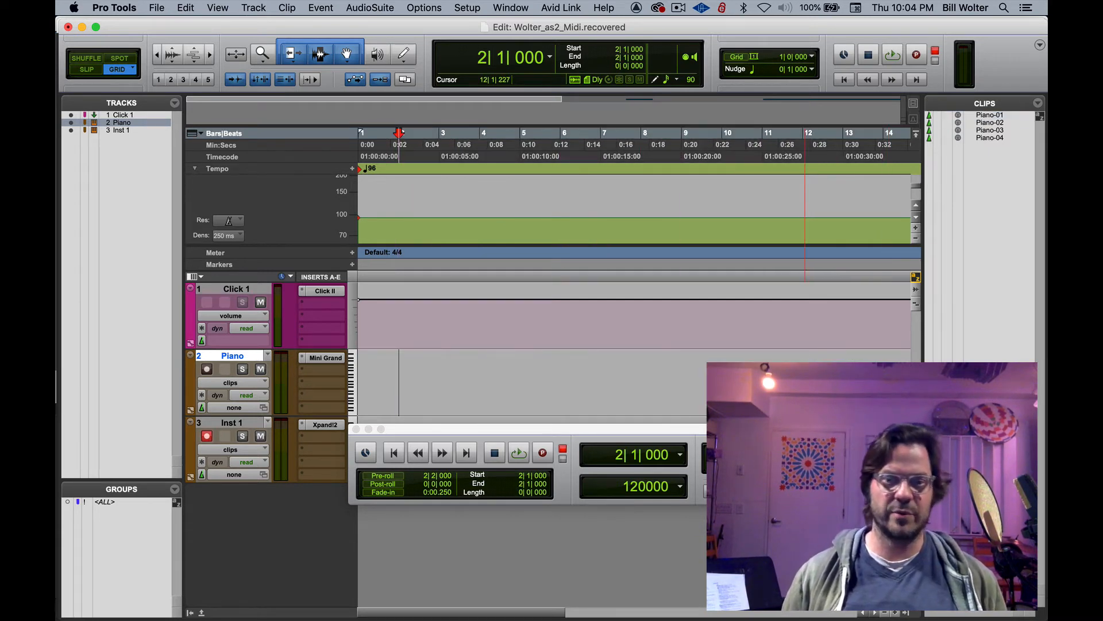
Move the Transport window lower to uncover Inst 1 and record a drum pattern on that track from bar 2 into bar 7.
drag(550, 432, 534, 486)
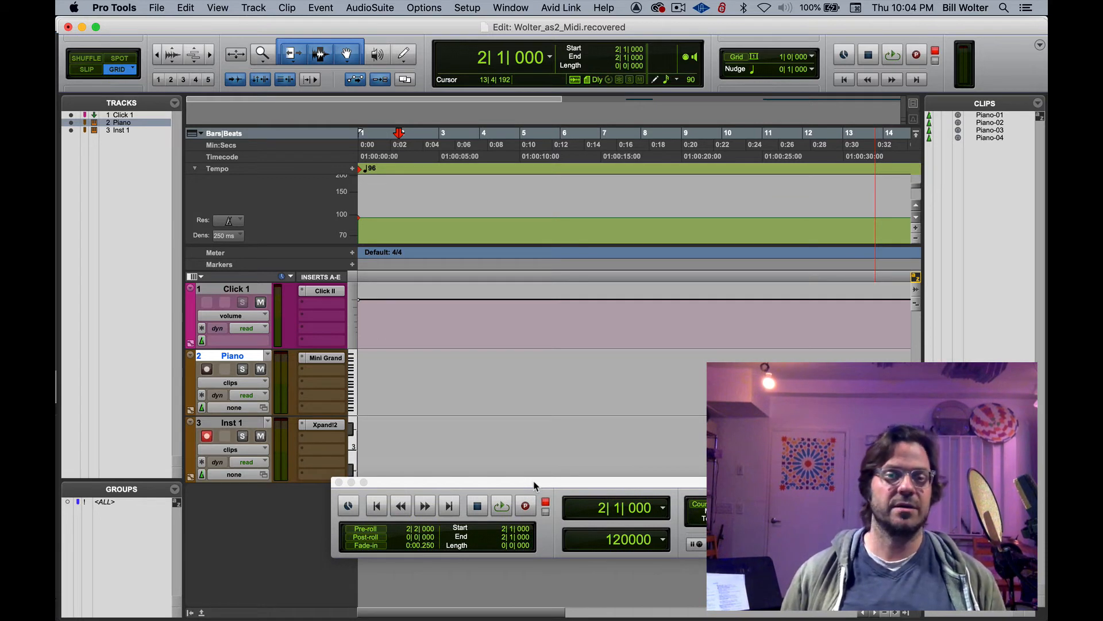
key(super+space)
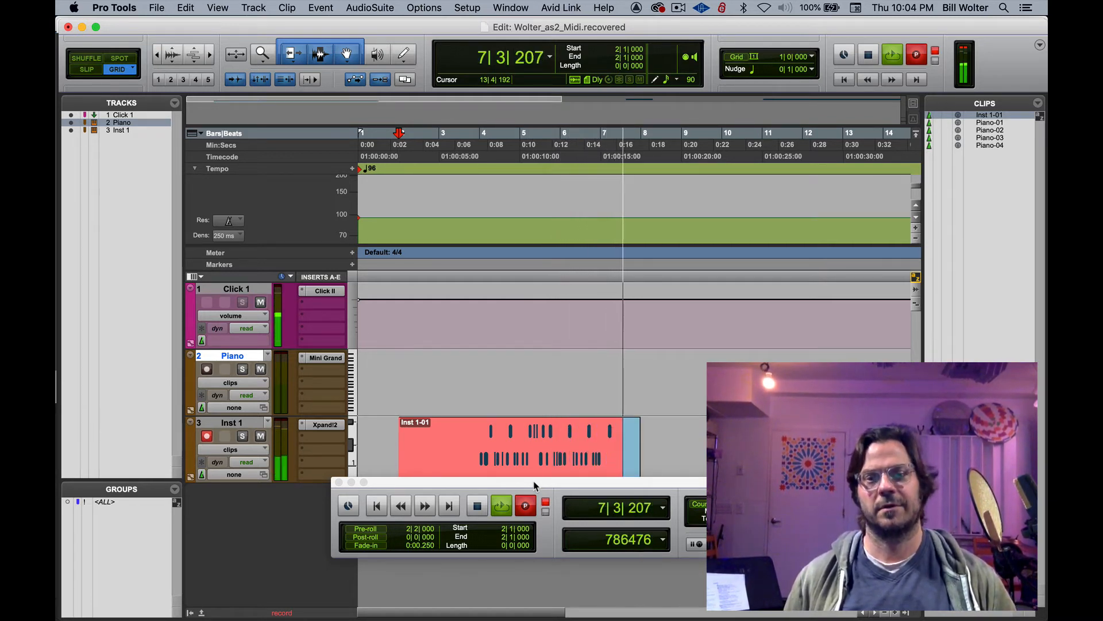
key(space)
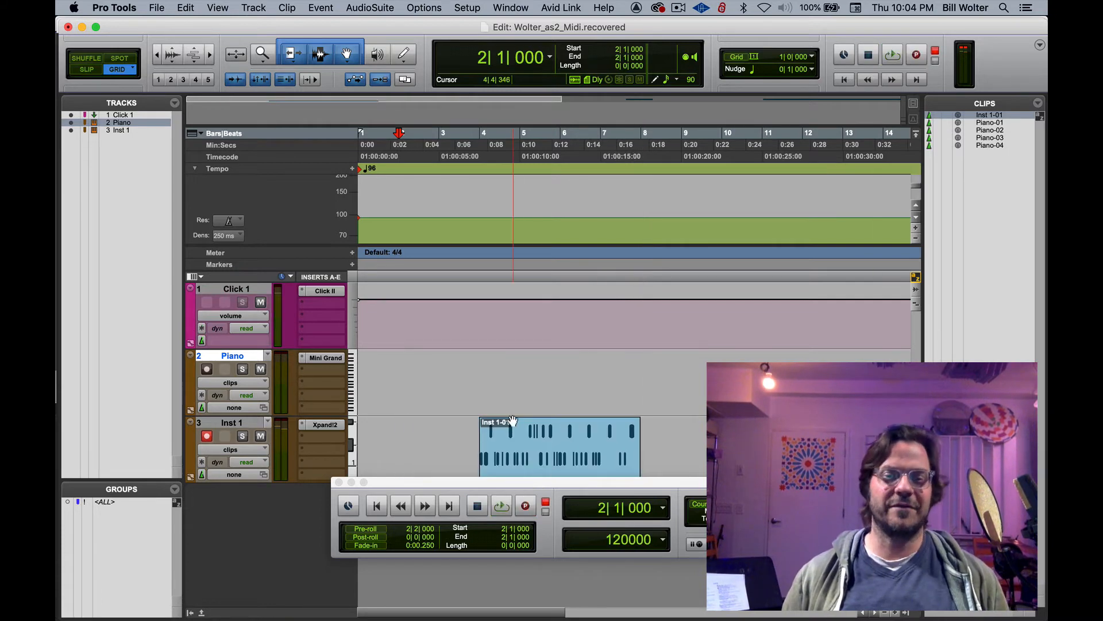
Examine the recorded drum notes of the Inst 1 clip in the MIDI Editor and close the editor.
double_click(513, 421)
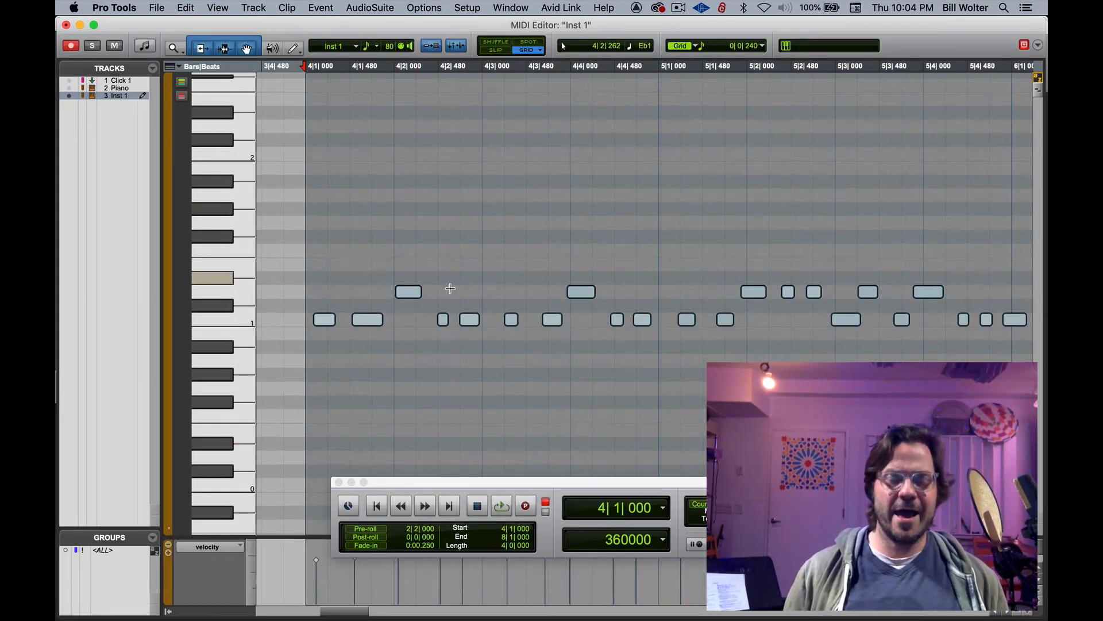
scroll(532, 236, right, 3)
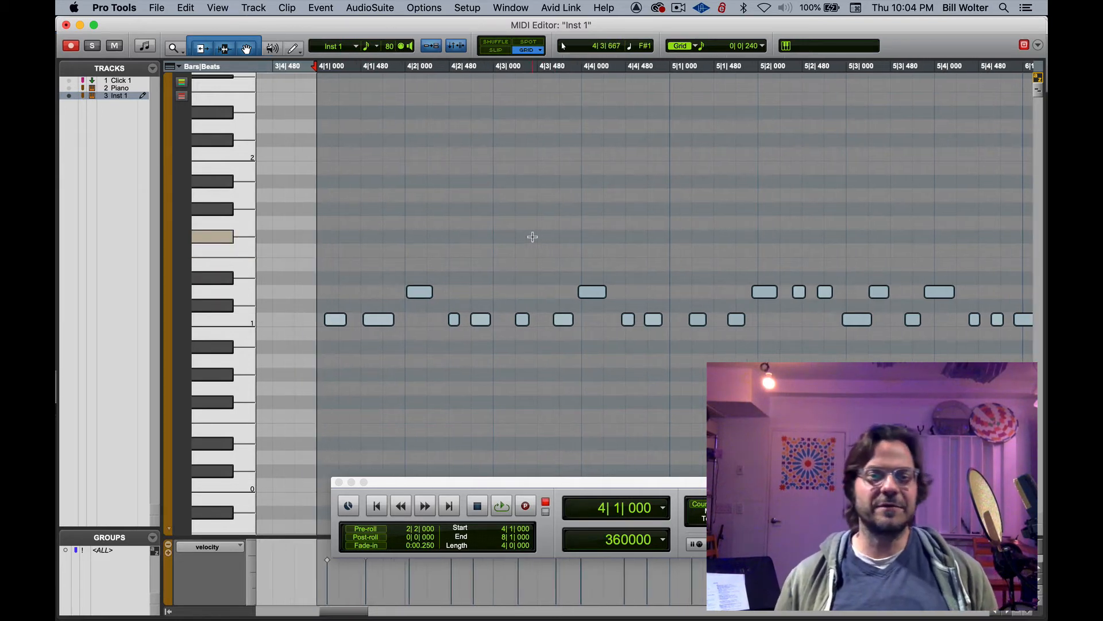
scroll(532, 236, left, 3)
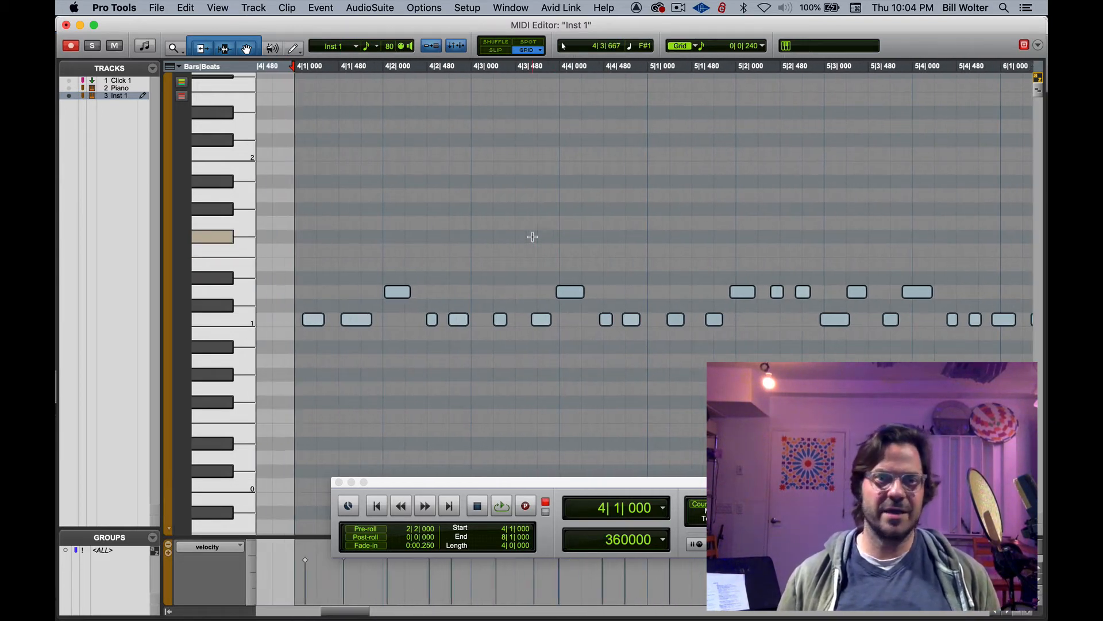
click(66, 25)
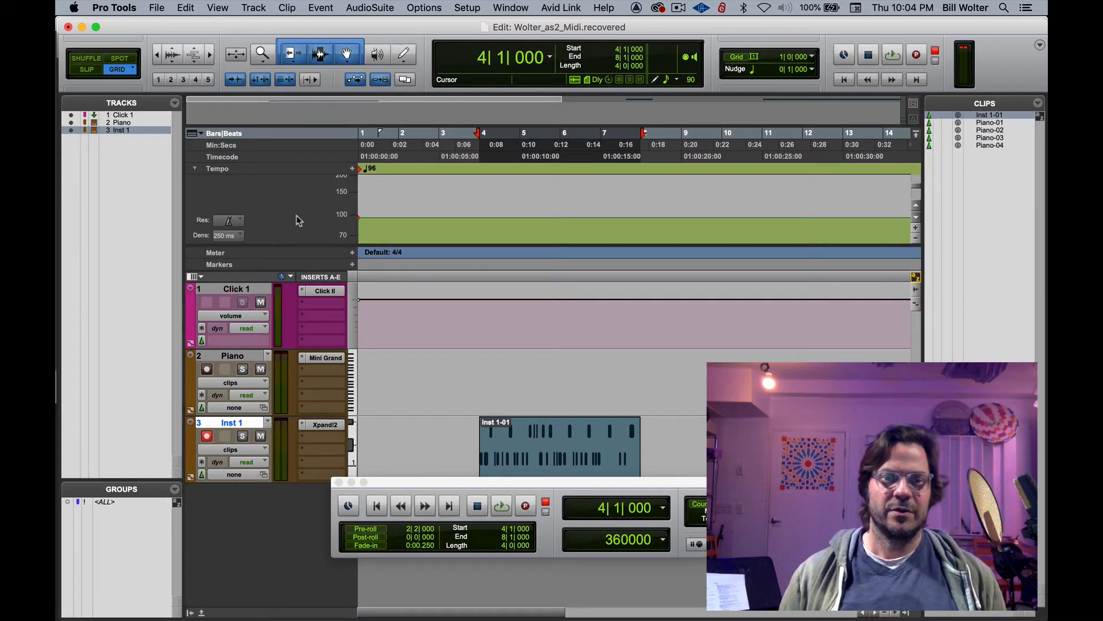
Trim the end of the recorded Inst 1 clip back to bar 6 and play the two-bar section from bar 4.
drag(640, 448, 555, 449)
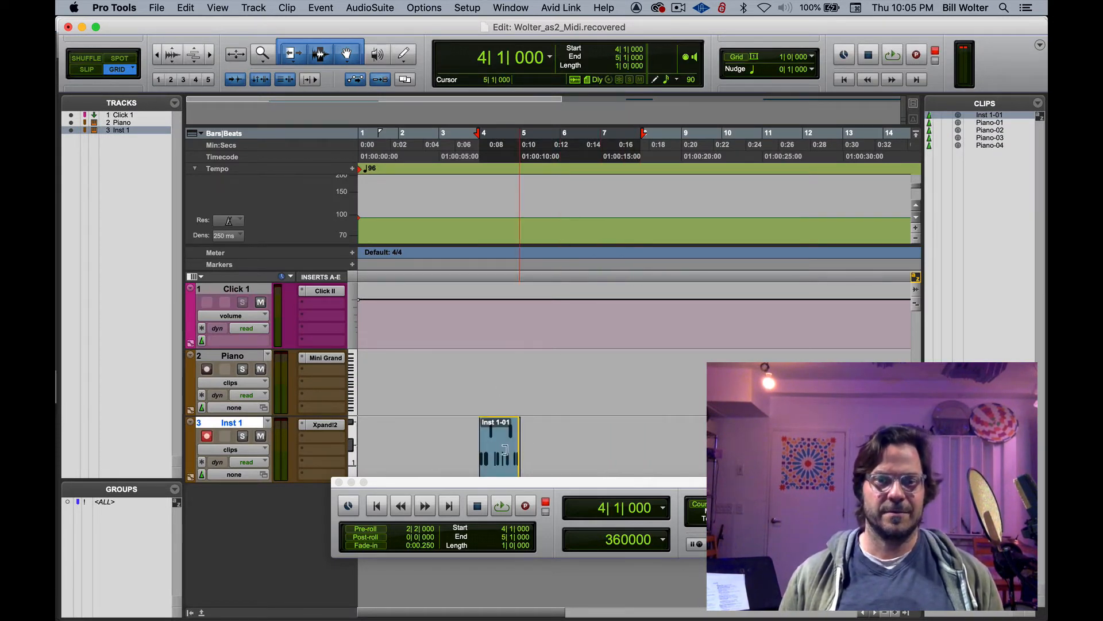
drag(553, 440, 555, 441)
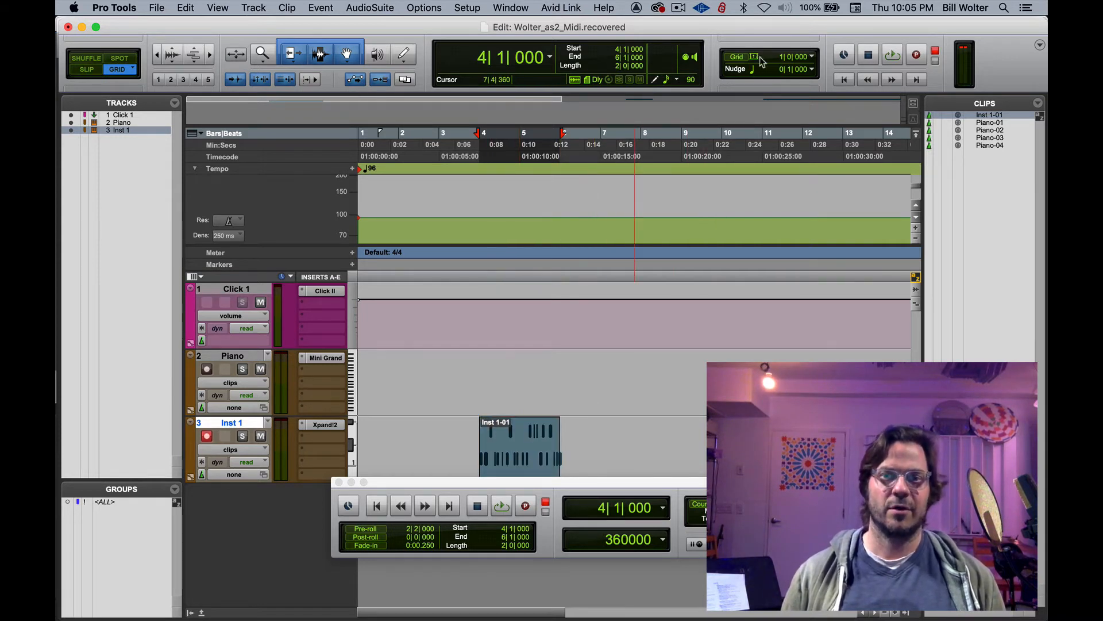
click(499, 456)
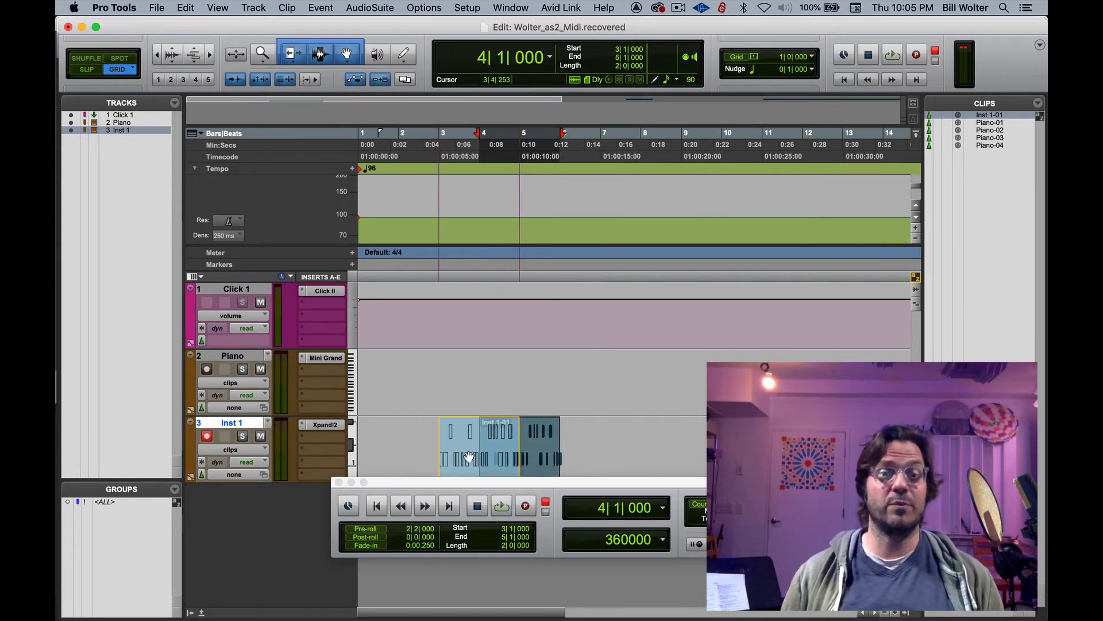
key(space)
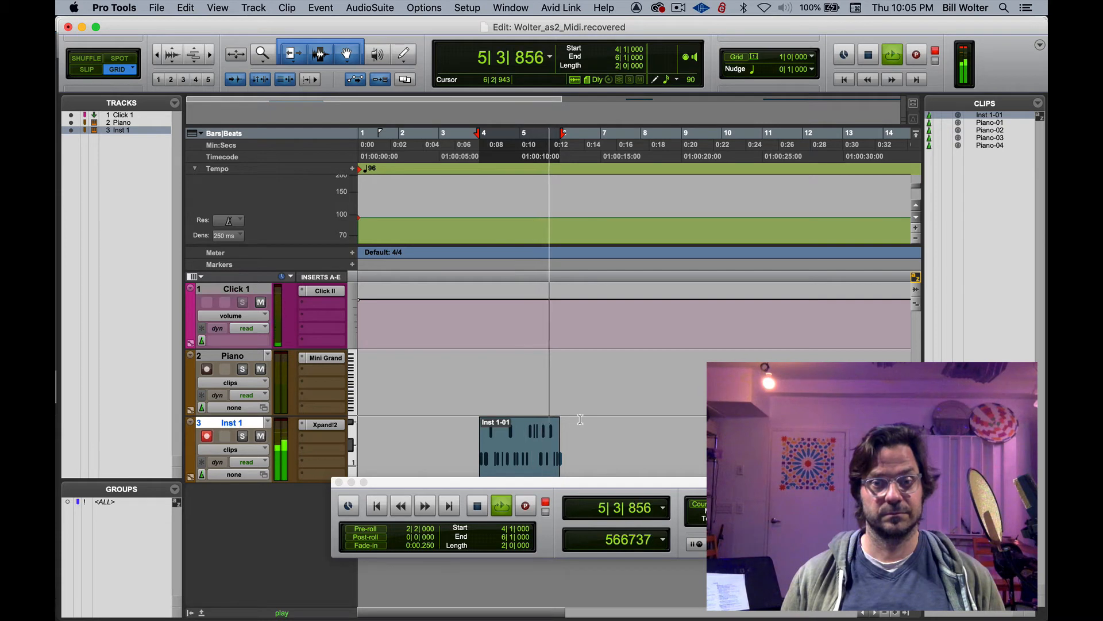
key(space)
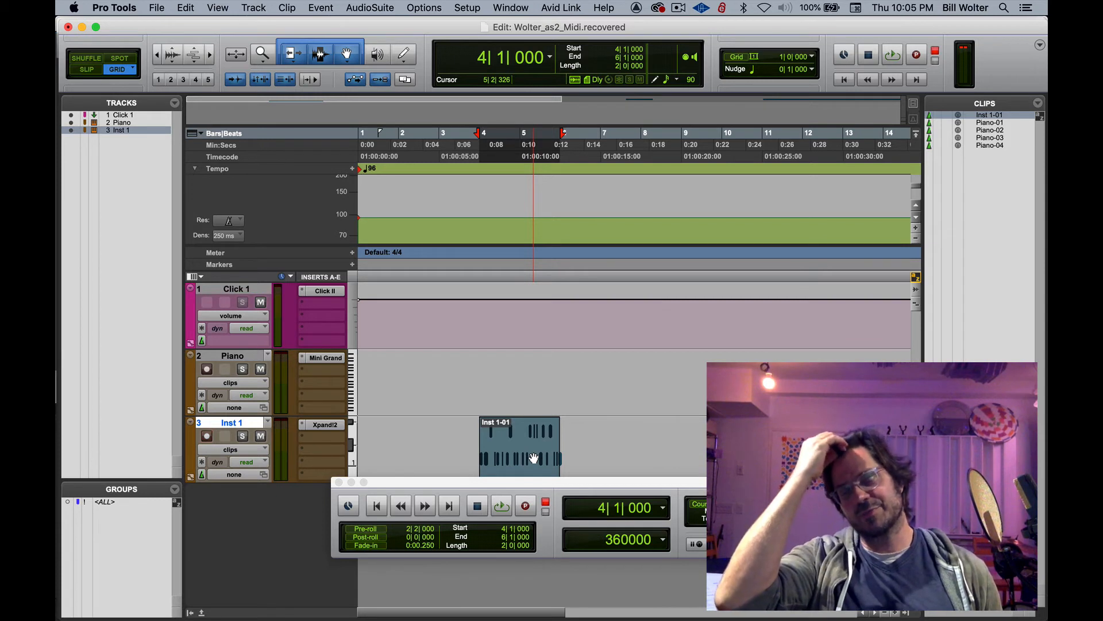
Move the Inst 1 drum clip so it starts at bar 3 and open it in the MIDI Editor.
drag(533, 458, 569, 448)
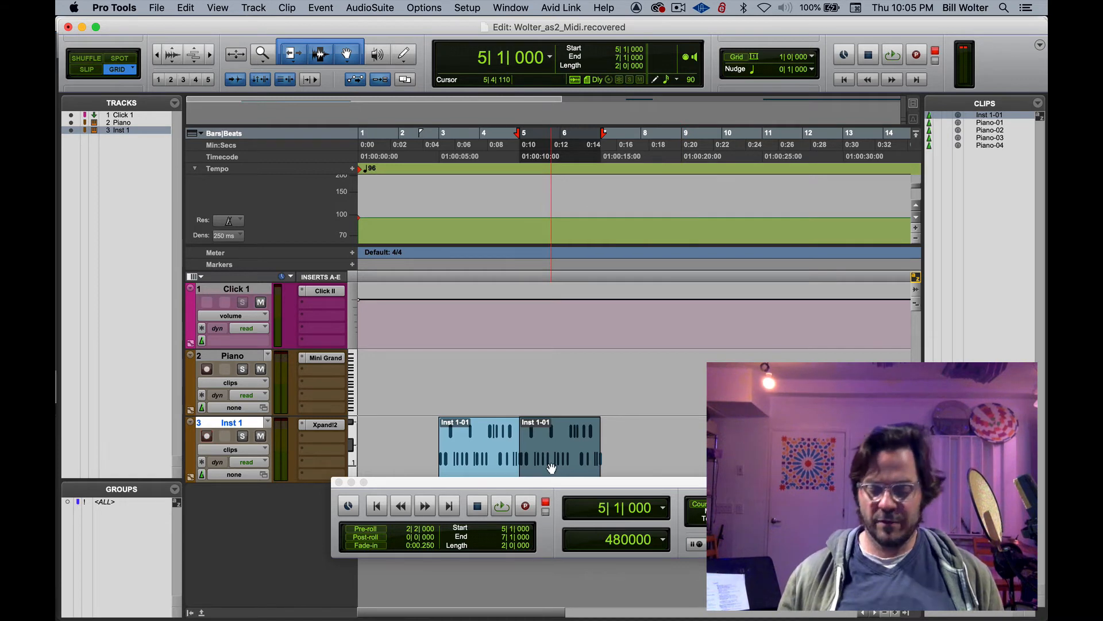
double_click(491, 454)
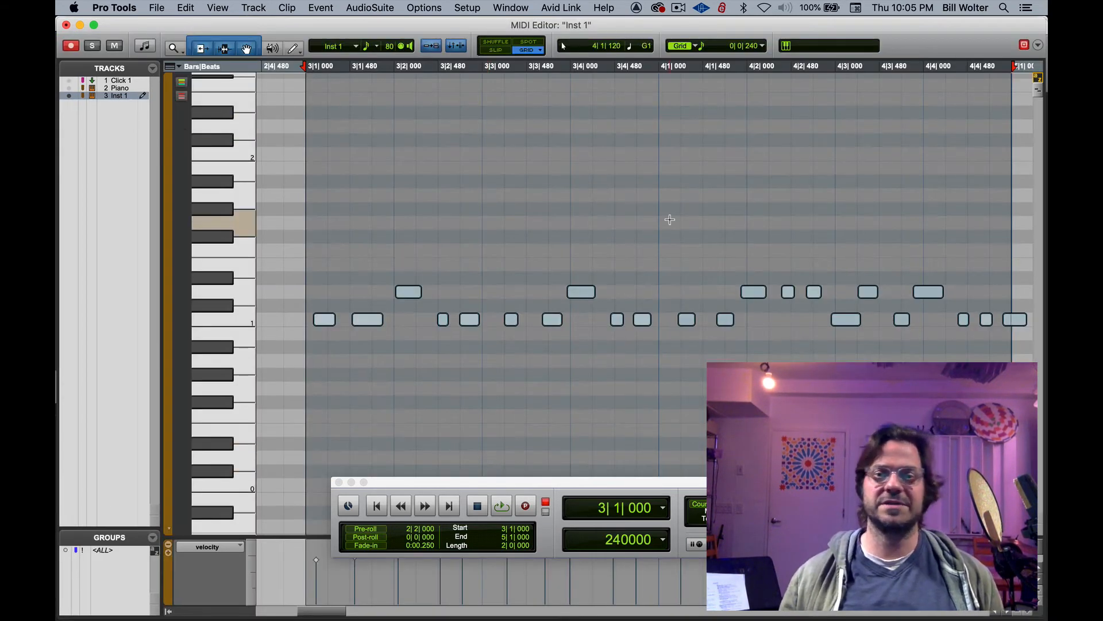
click(321, 324)
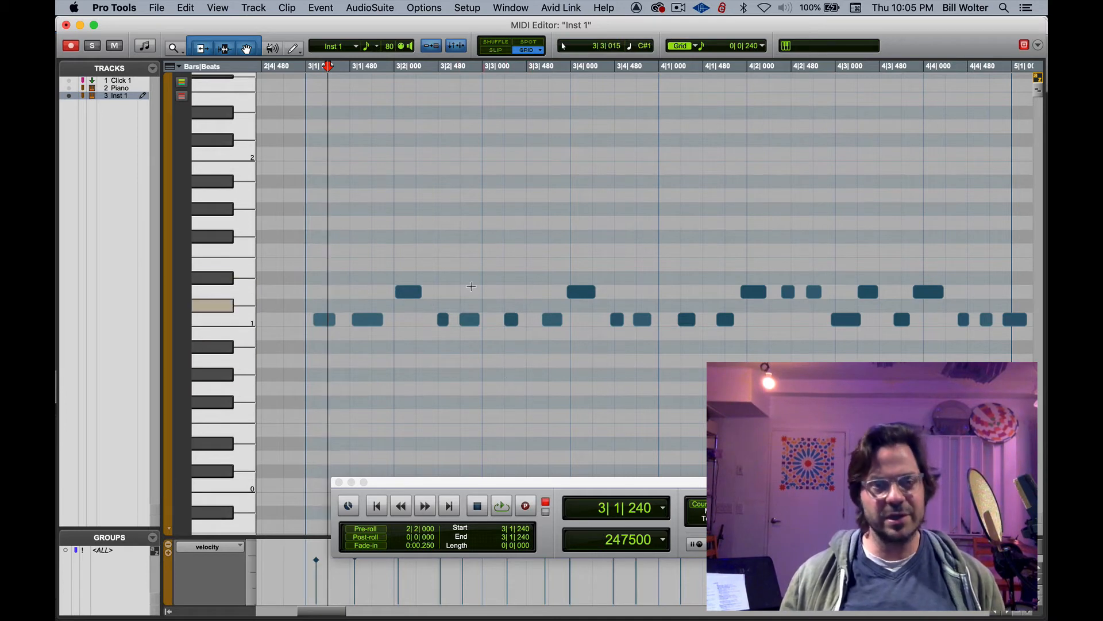
key(Escape)
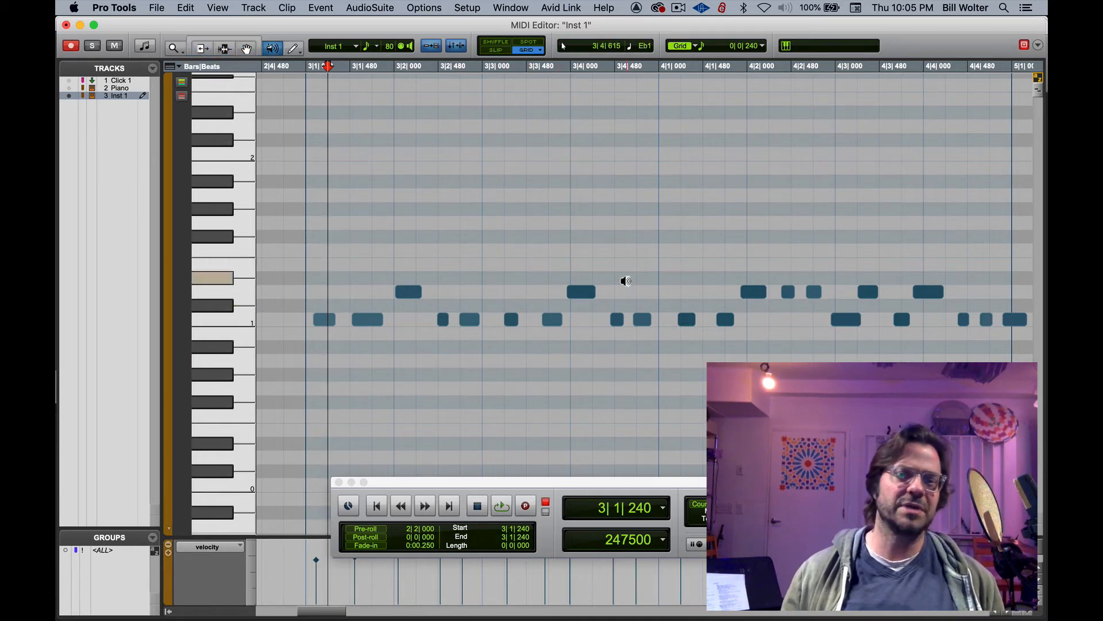
click(66, 25)
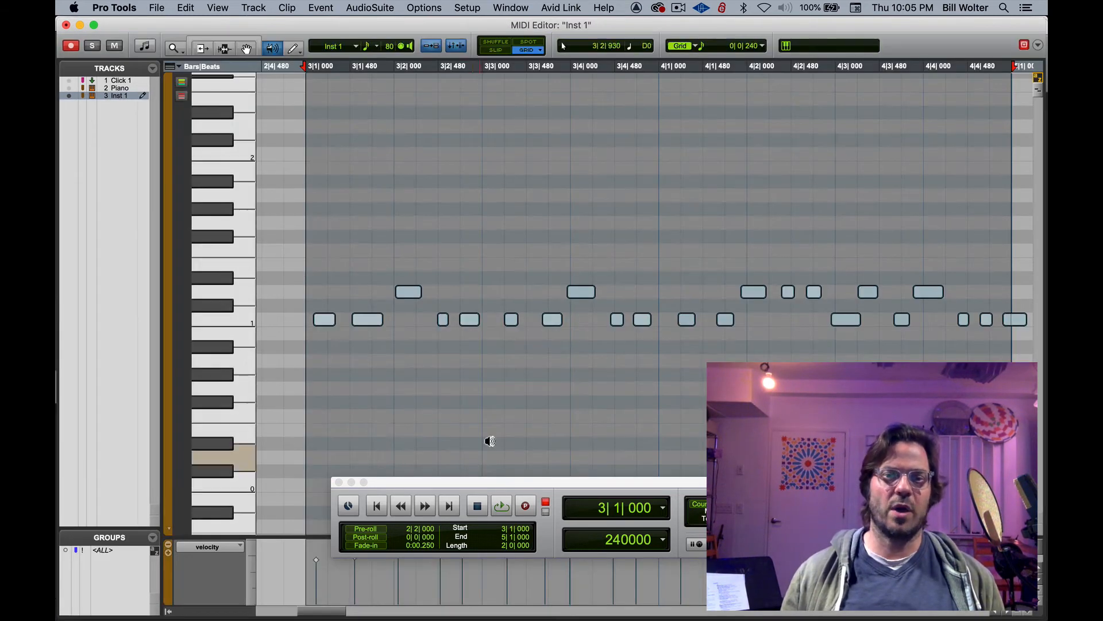
double_click(478, 454)
click(296, 222)
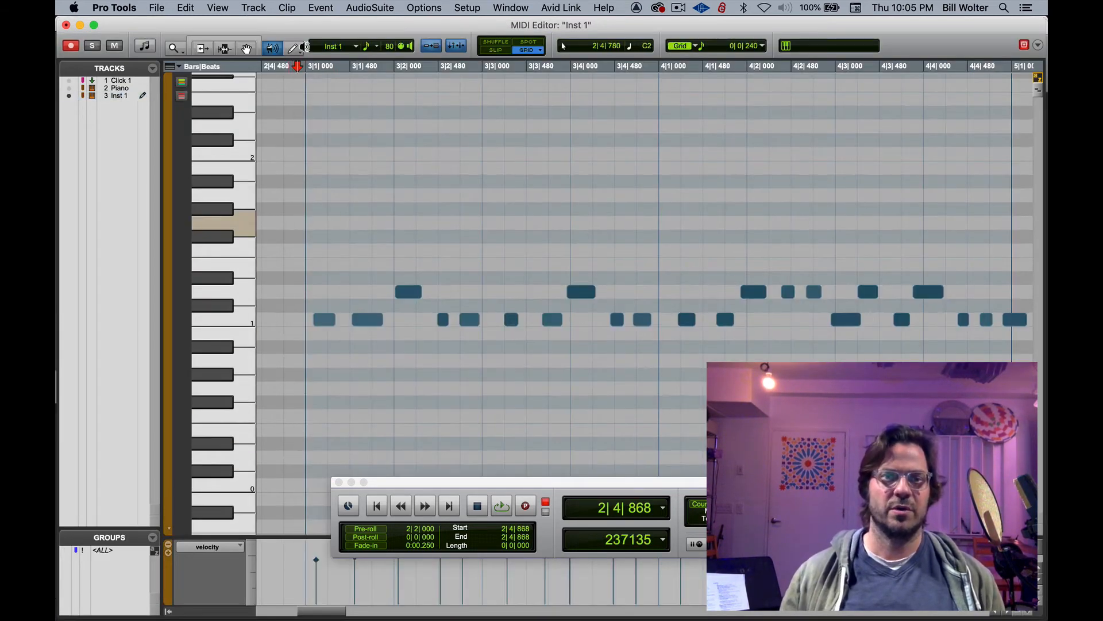
Select all the drum notes between bars 3 and 5 and open the Quantize event operation.
click(225, 37)
drag(284, 198, 1012, 382)
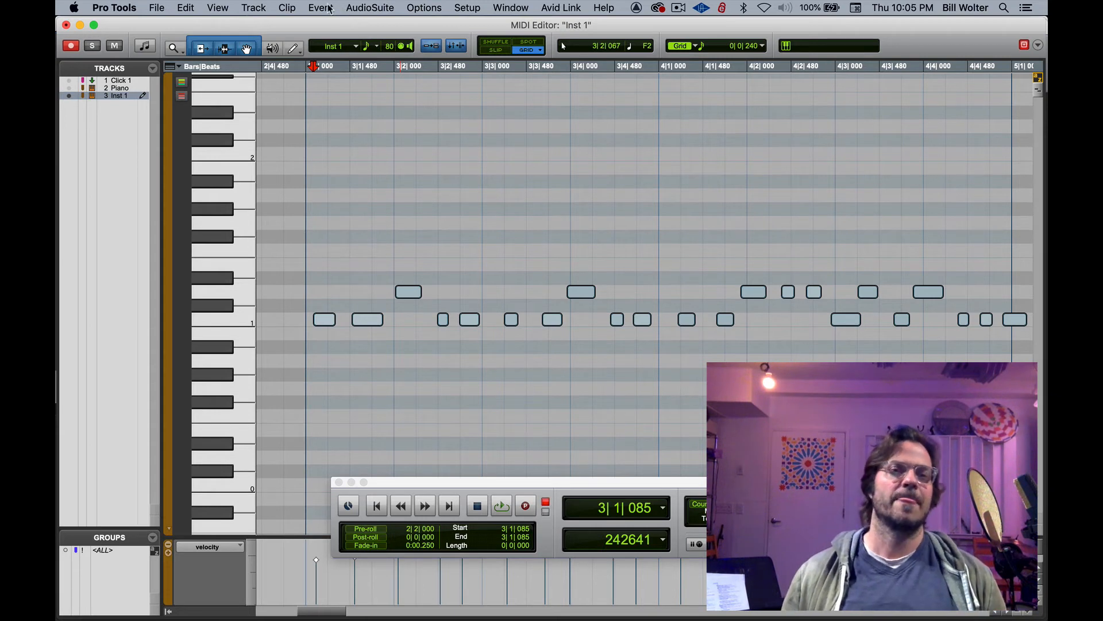
click(321, 8)
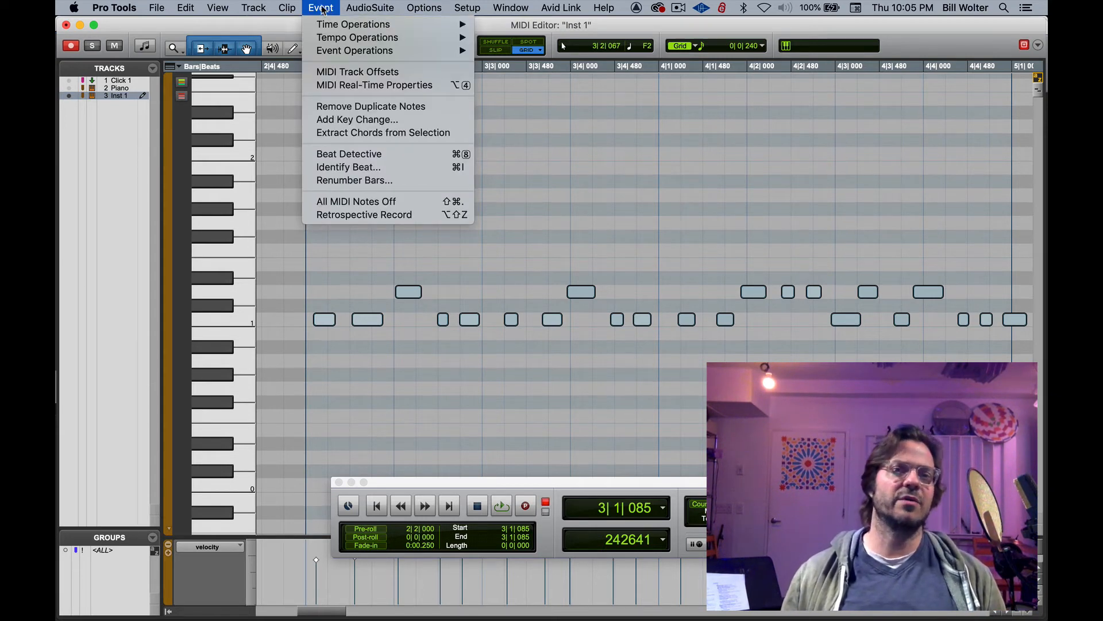
mouse_move(364, 54)
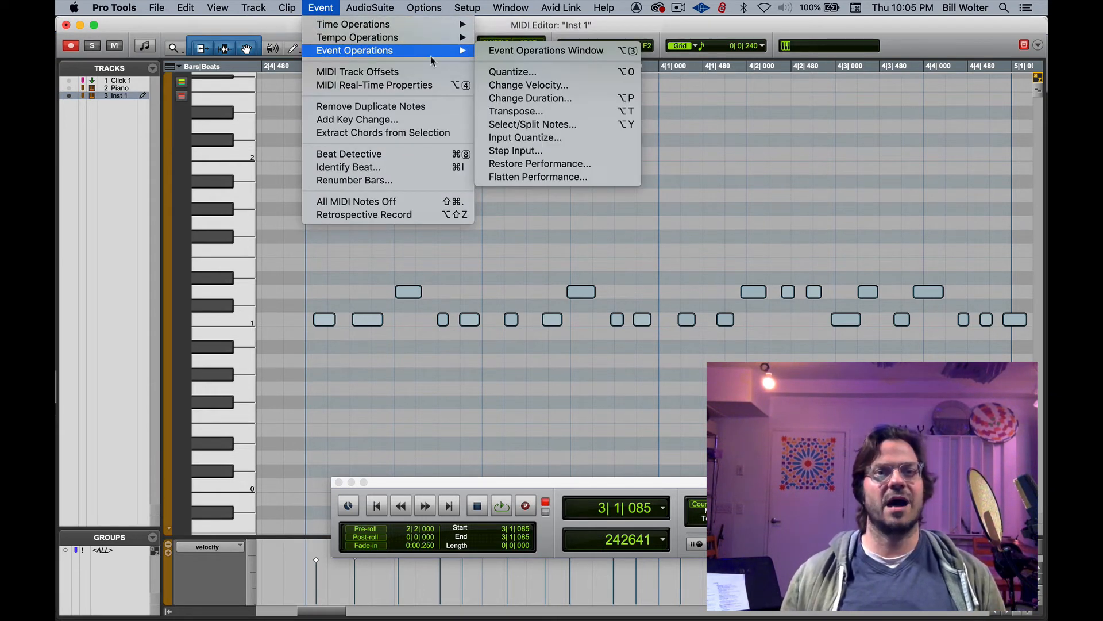
click(520, 73)
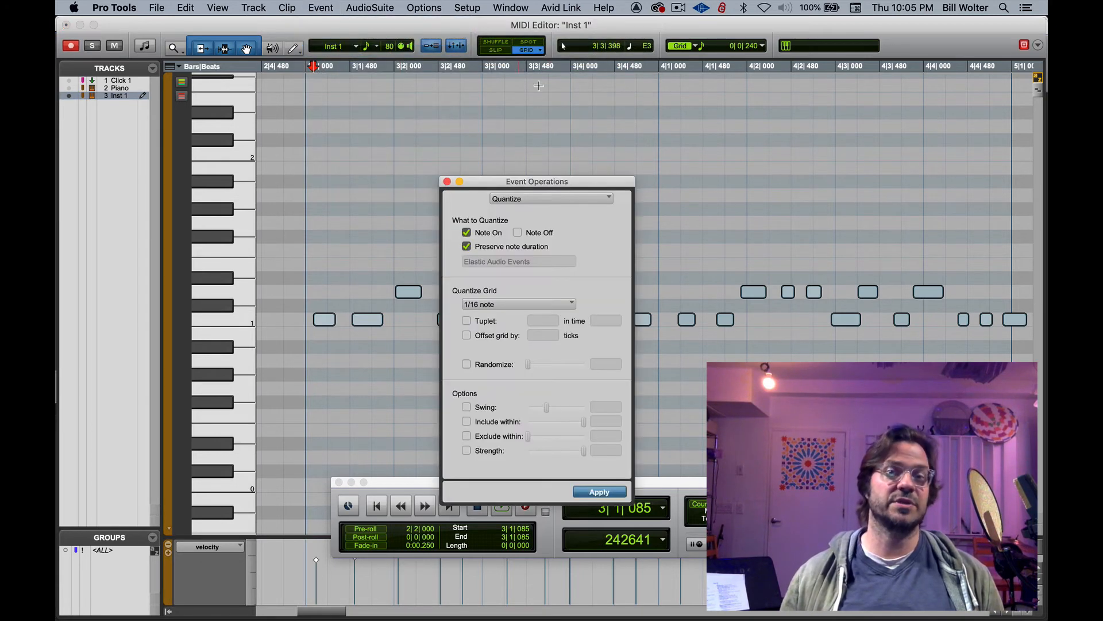
Review the available event operations and quantize the selected notes' starts to a 1/16 note grid with note duration preserved.
drag(565, 183, 603, 91)
click(592, 108)
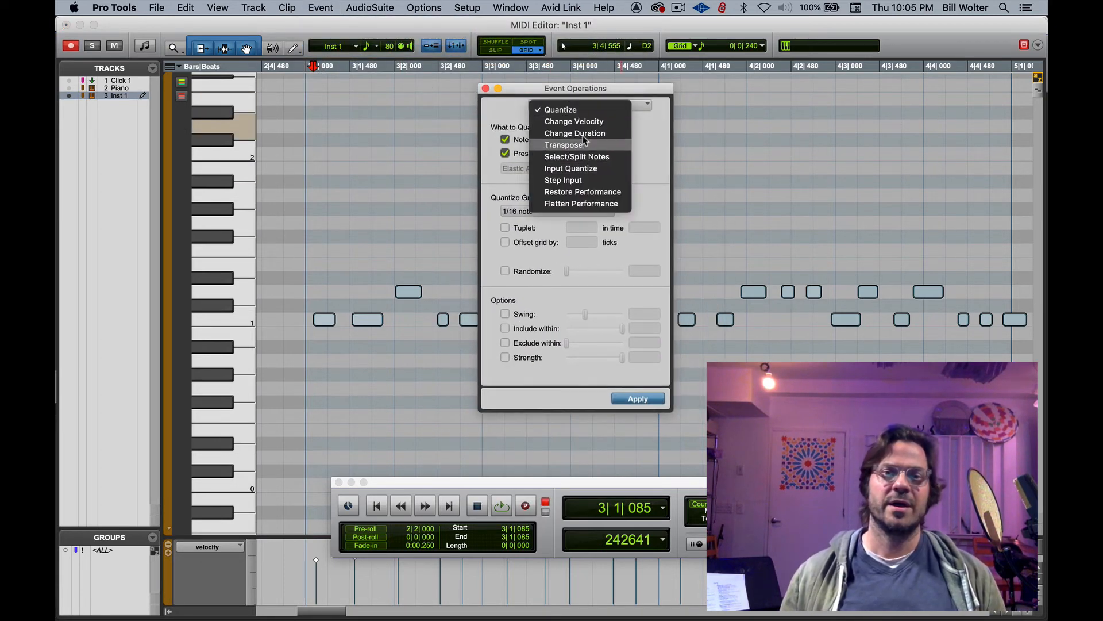
click(569, 109)
click(575, 106)
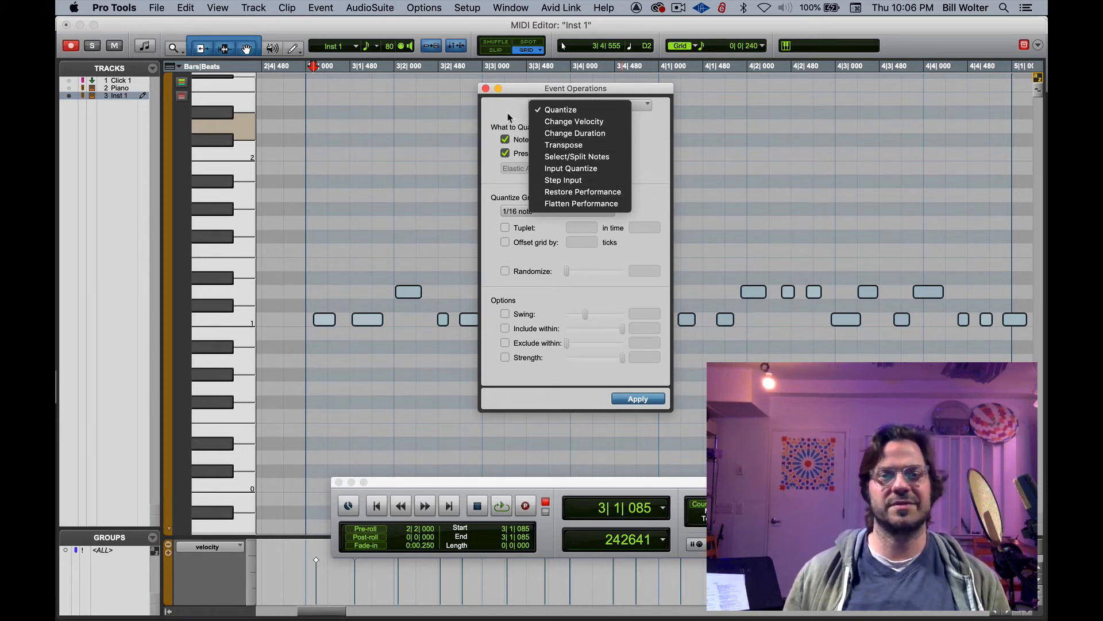
click(532, 114)
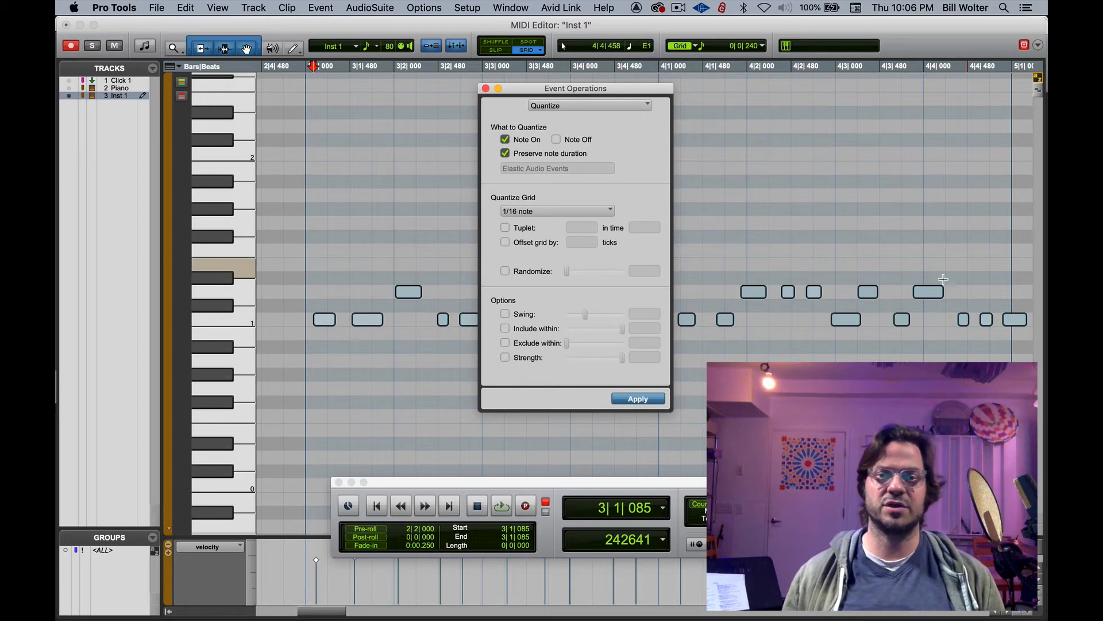
drag(581, 91, 673, 73)
click(728, 381)
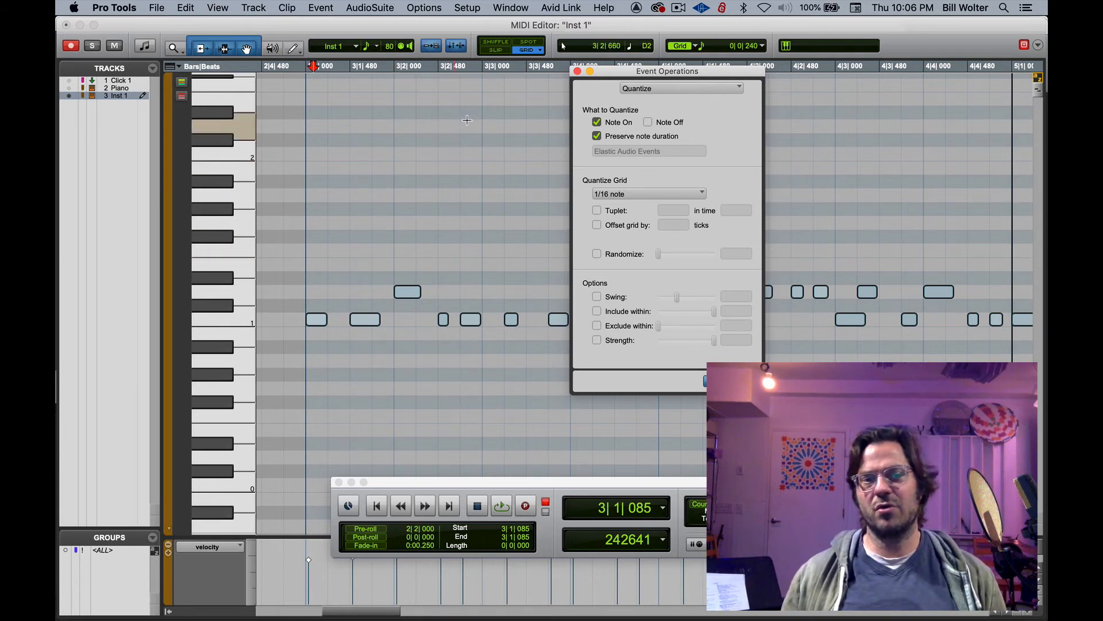
Play the fully quantized drum loop from bar 3 and close the Event Operations window.
click(308, 112)
key(space)
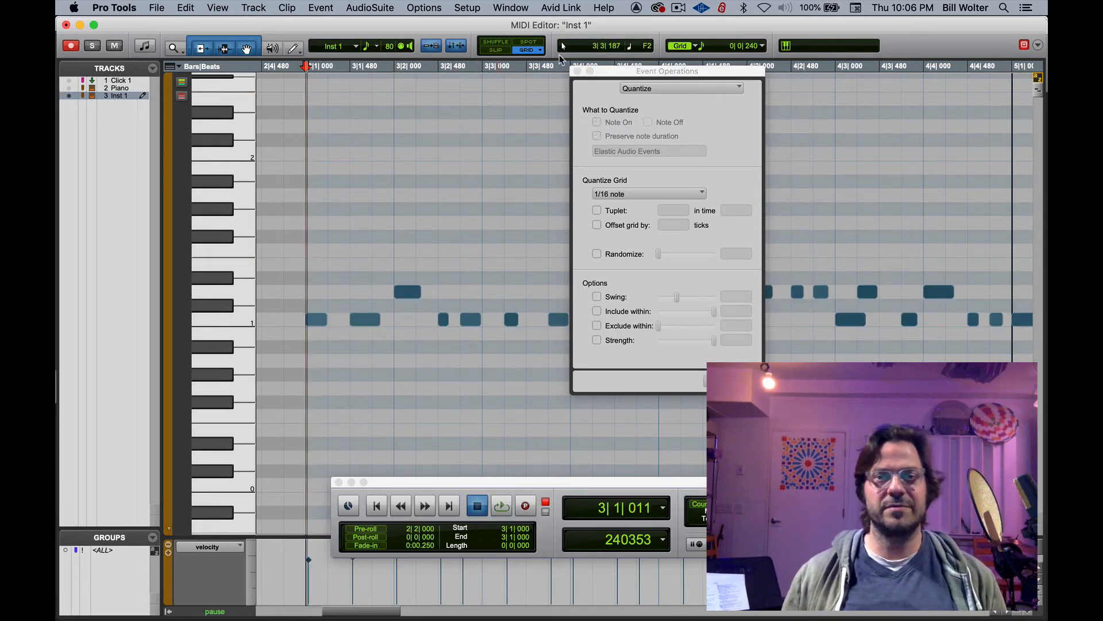
click(578, 71)
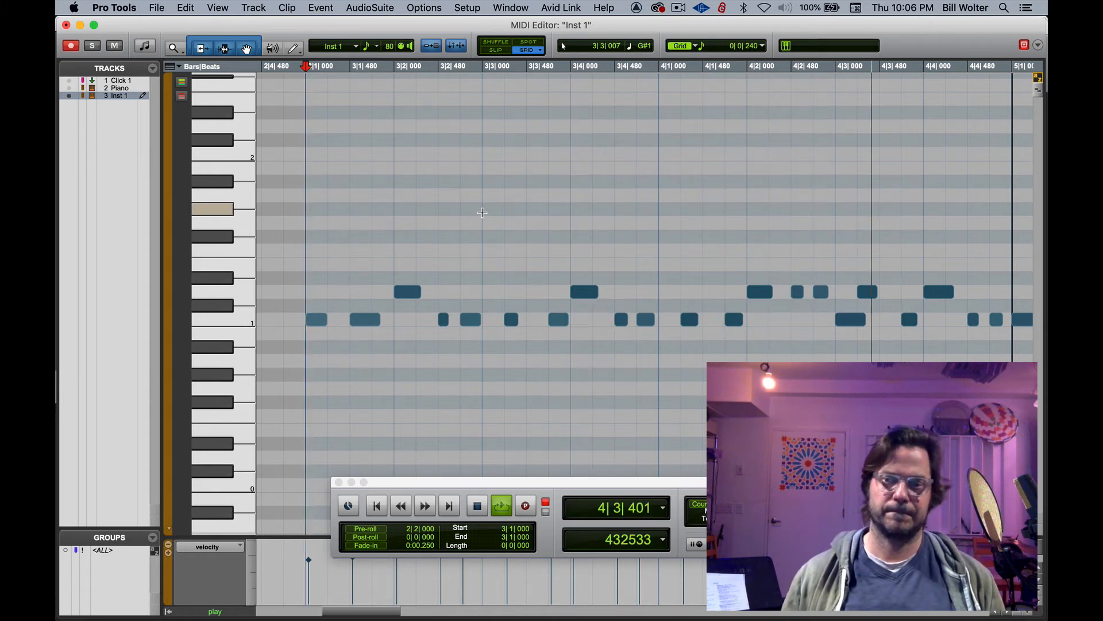
key(space)
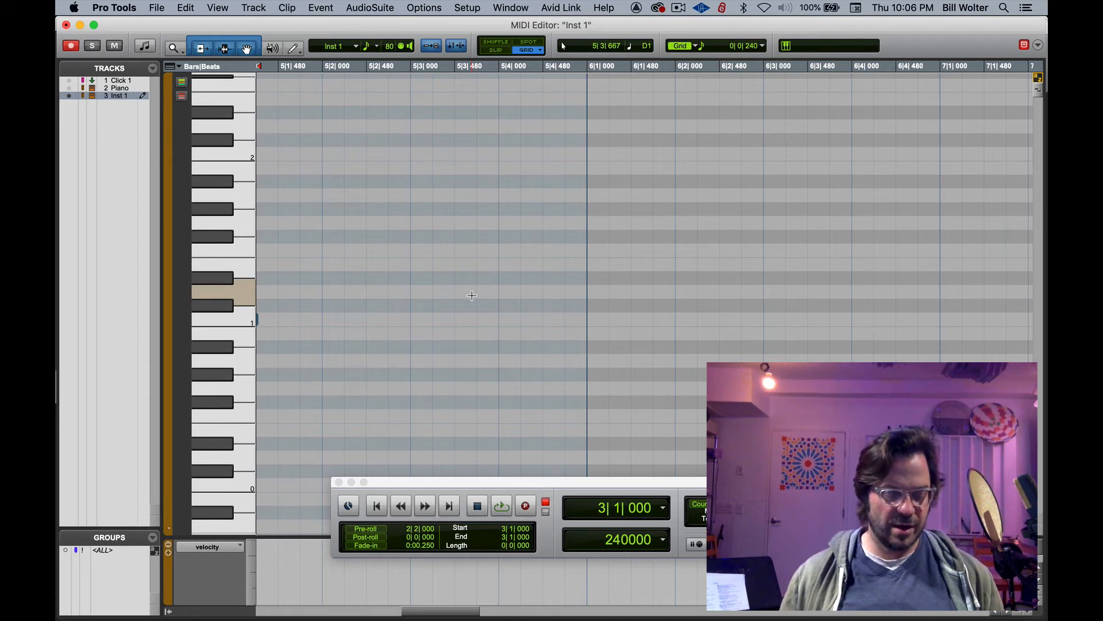
Undo the quantization of the drum notes.
key(super+z)
scroll(447, 294, left, 10)
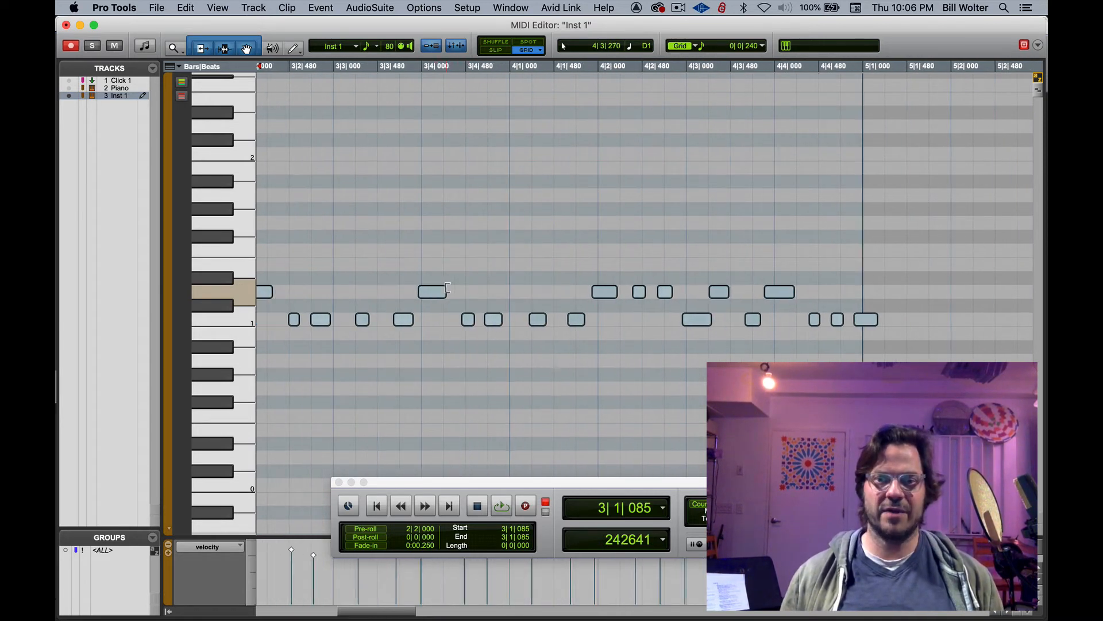
scroll(448, 287, left, 4)
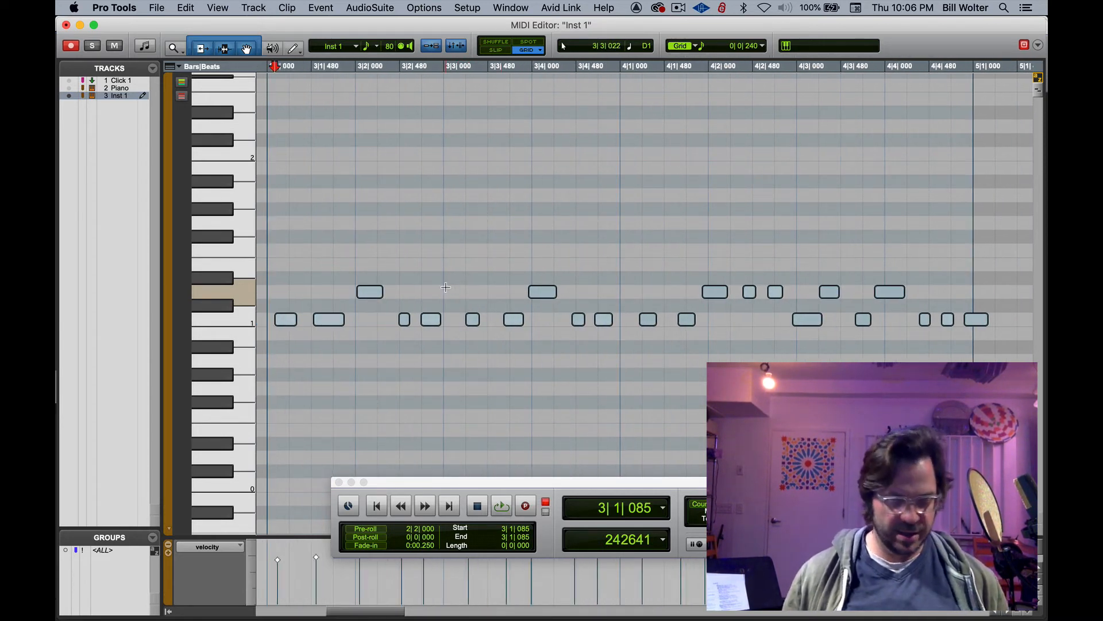
key(ctrl+equal)
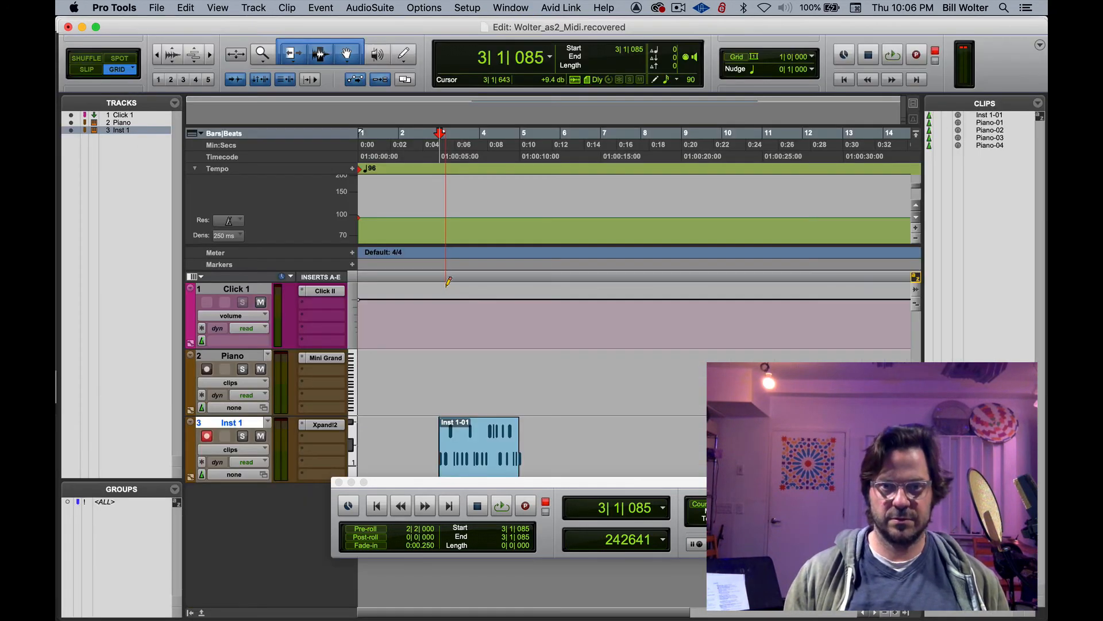
key(ctrl+equal)
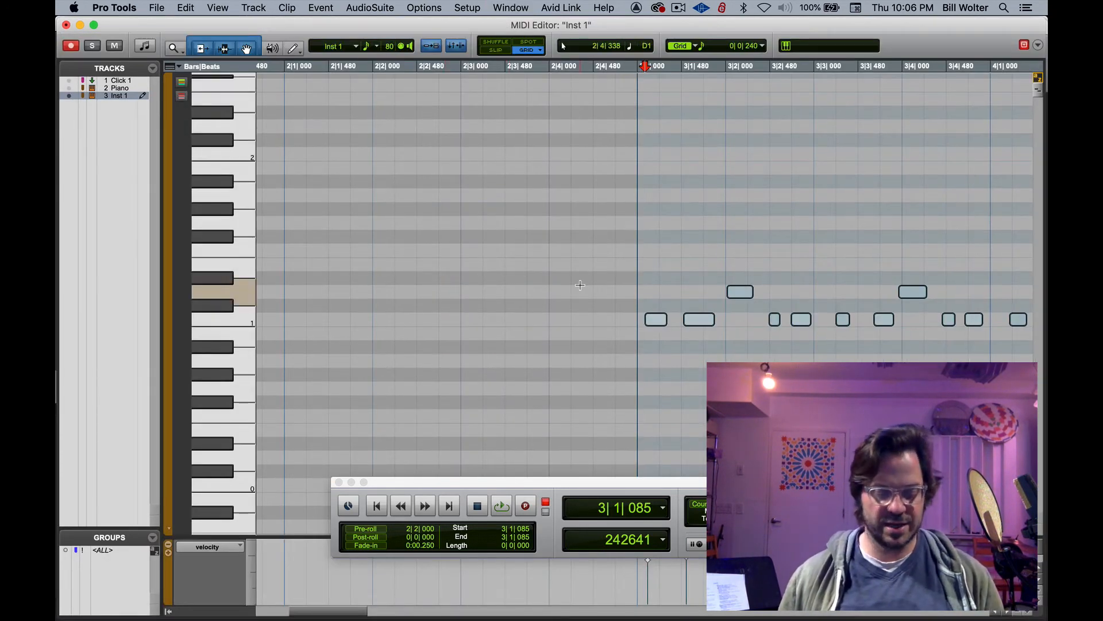
Select all the unquantized drum notes and play the loop from its first note in bar 3.
key(r)
key(r)
drag(374, 237, 644, 382)
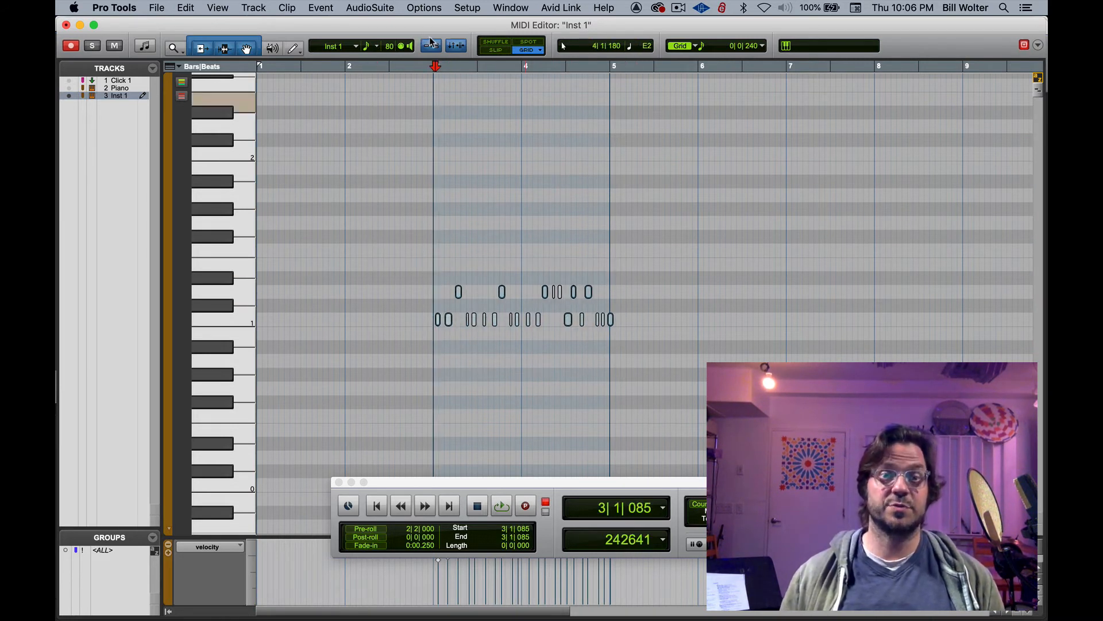
key(space)
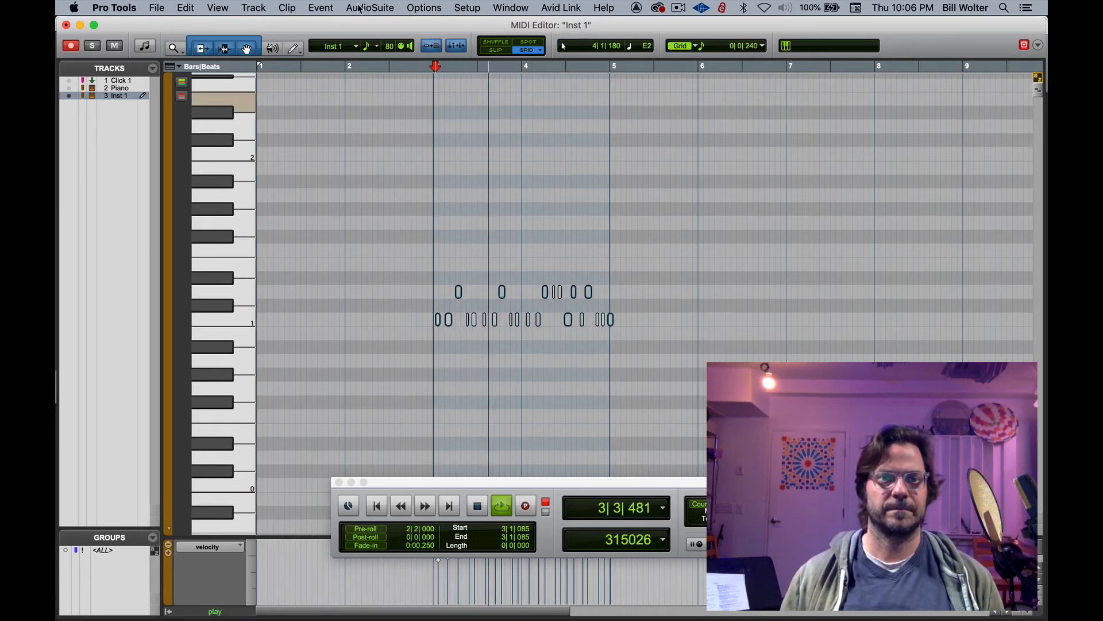
Open the Quantize operation, keep the 1/16 note grid, and enable Strength at 77%.
click(321, 8)
mouse_move(437, 50)
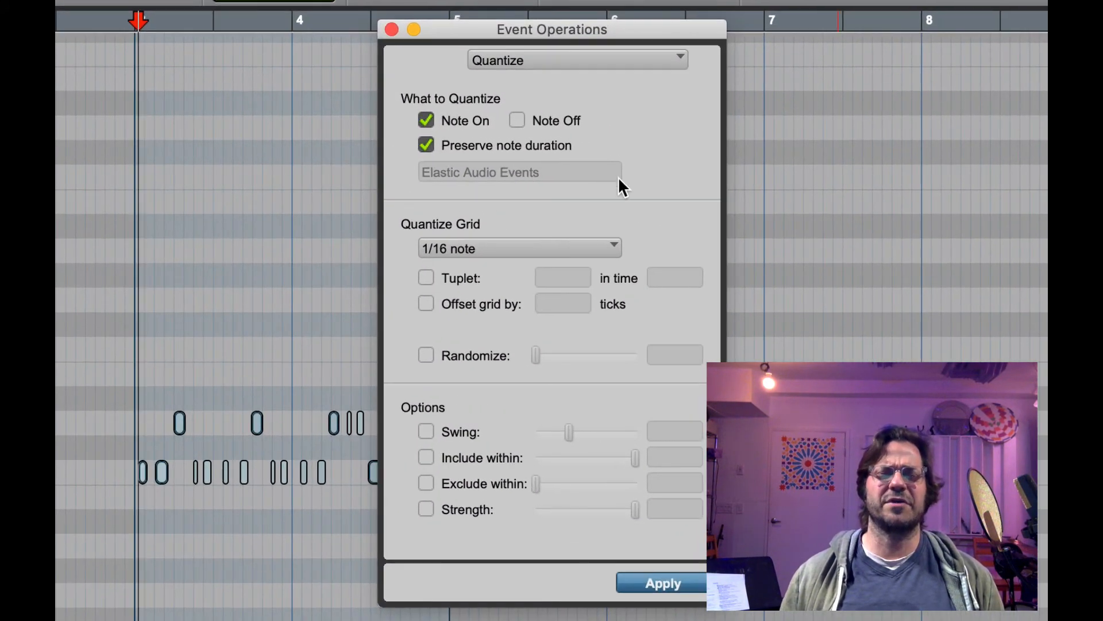
drag(531, 31, 401, 106)
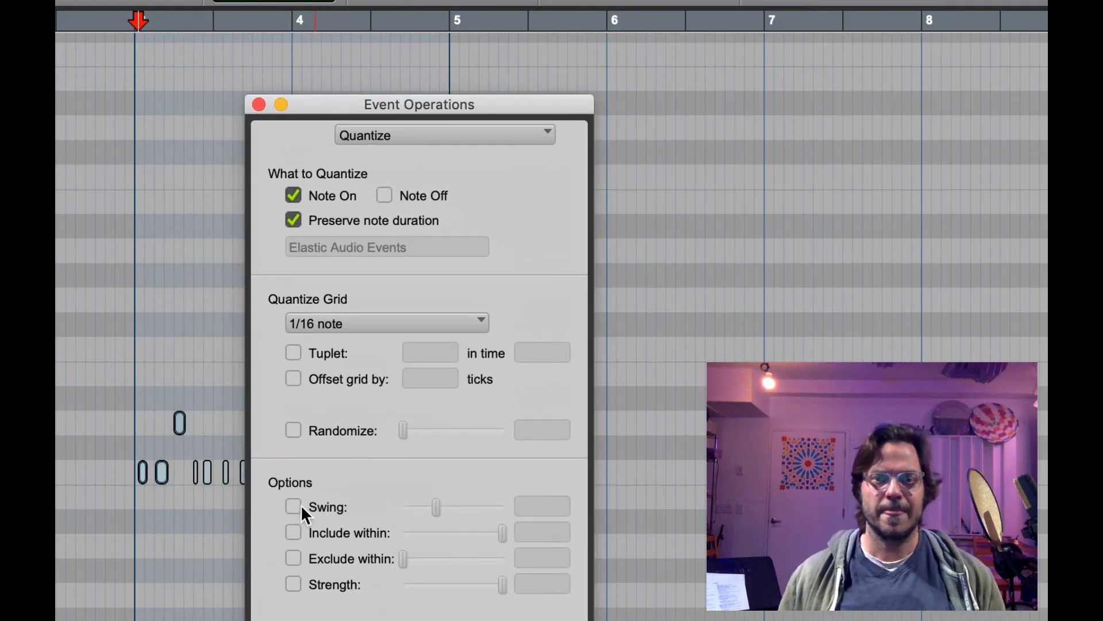
click(294, 584)
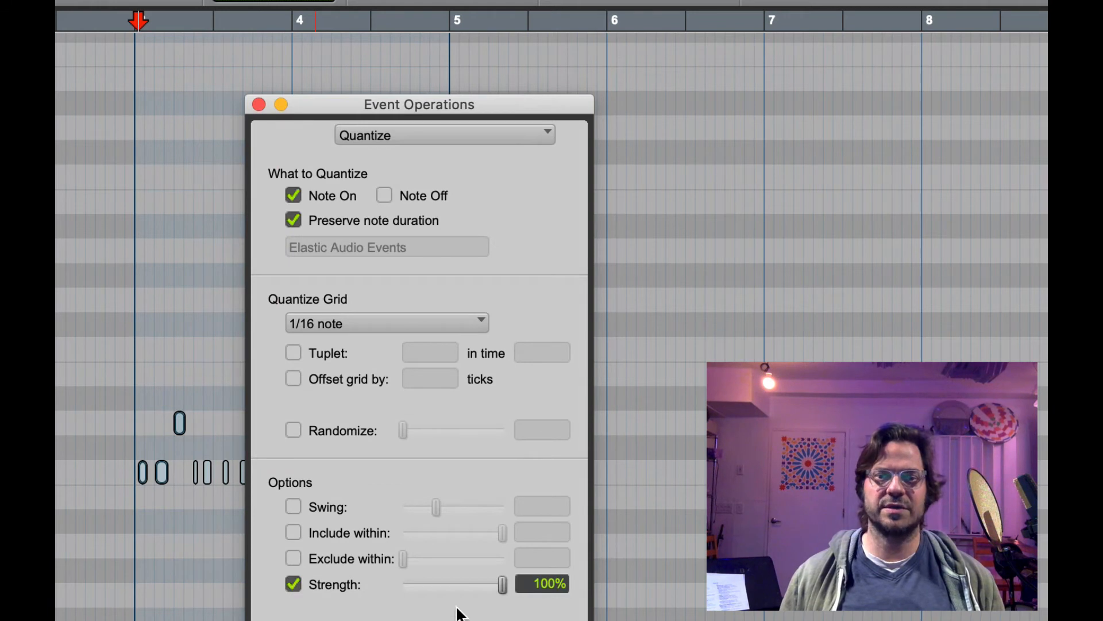
drag(506, 583, 477, 584)
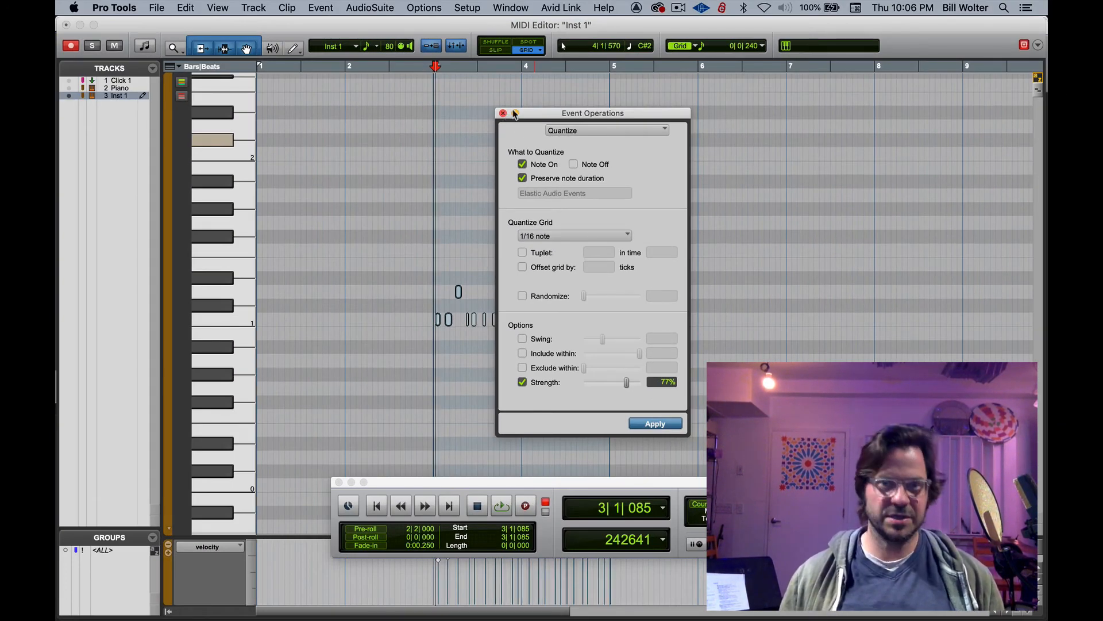
Move the Event Operations window clear of the notes and apply the 77% strength quantization to the selected drum notes.
drag(547, 113, 815, 108)
key(t)
key(t)
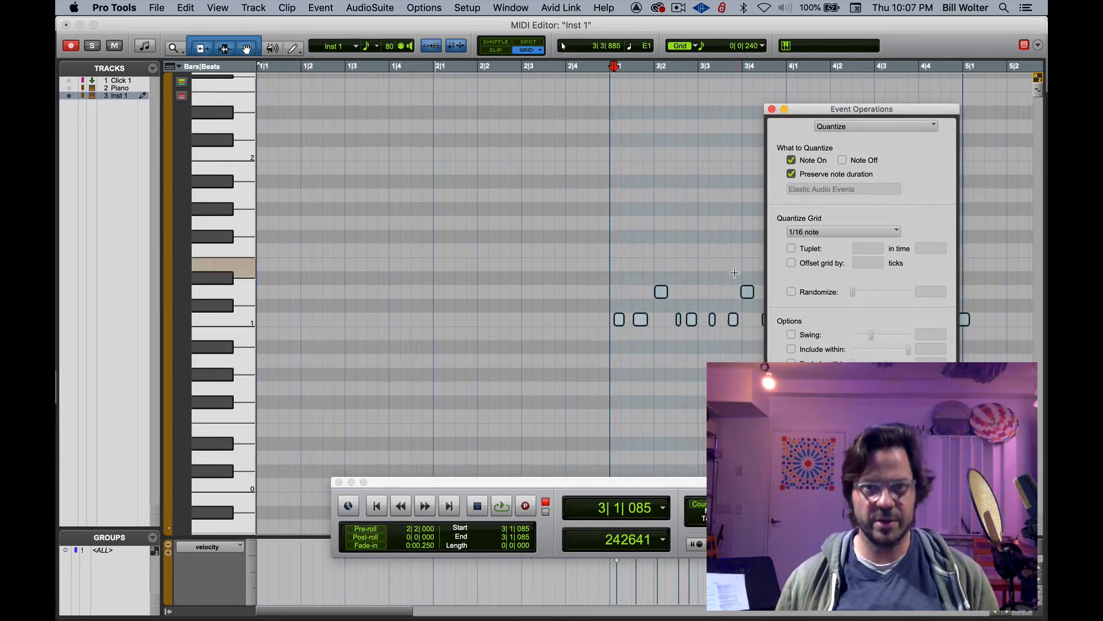
scroll(541, 326, left, 4)
scroll(540, 325, right, 6)
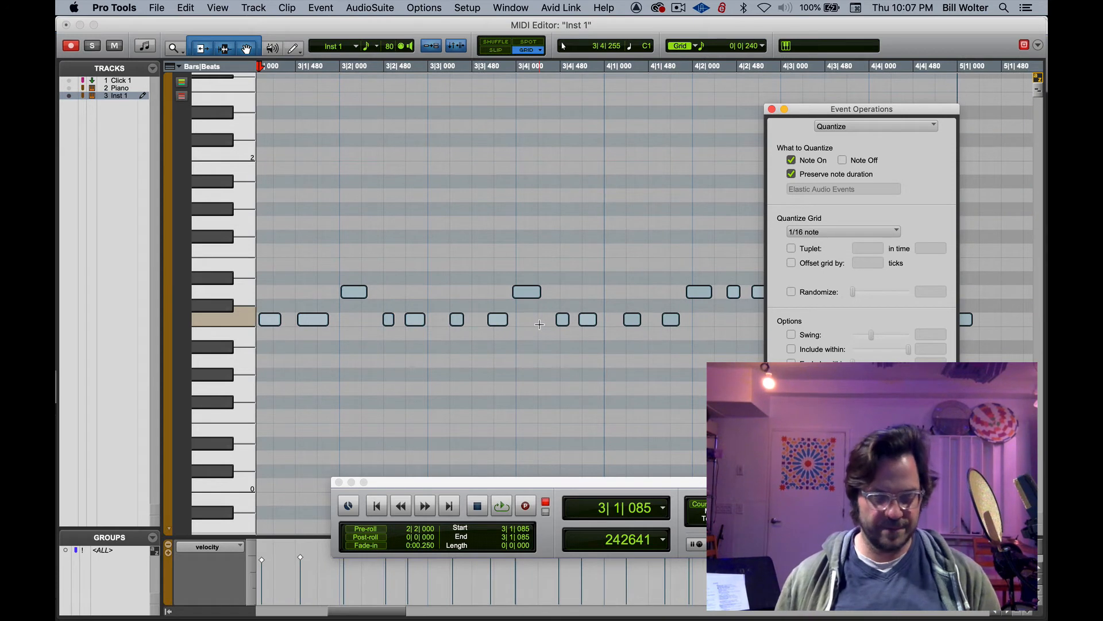
key(r)
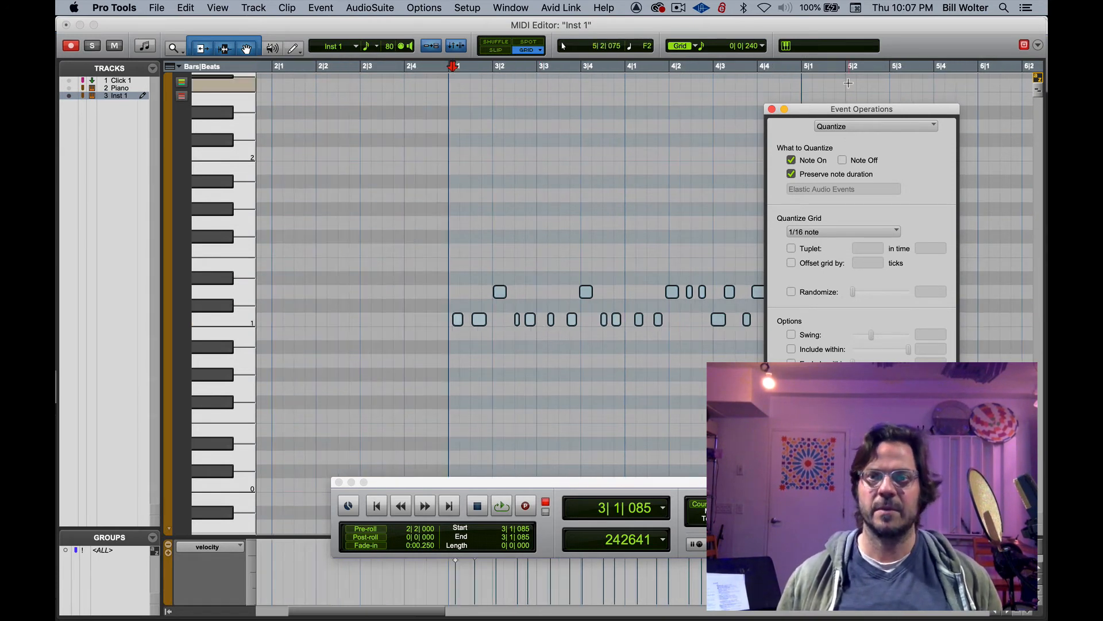
scroll(621, 239, up, 2)
scroll(620, 239, right, 3)
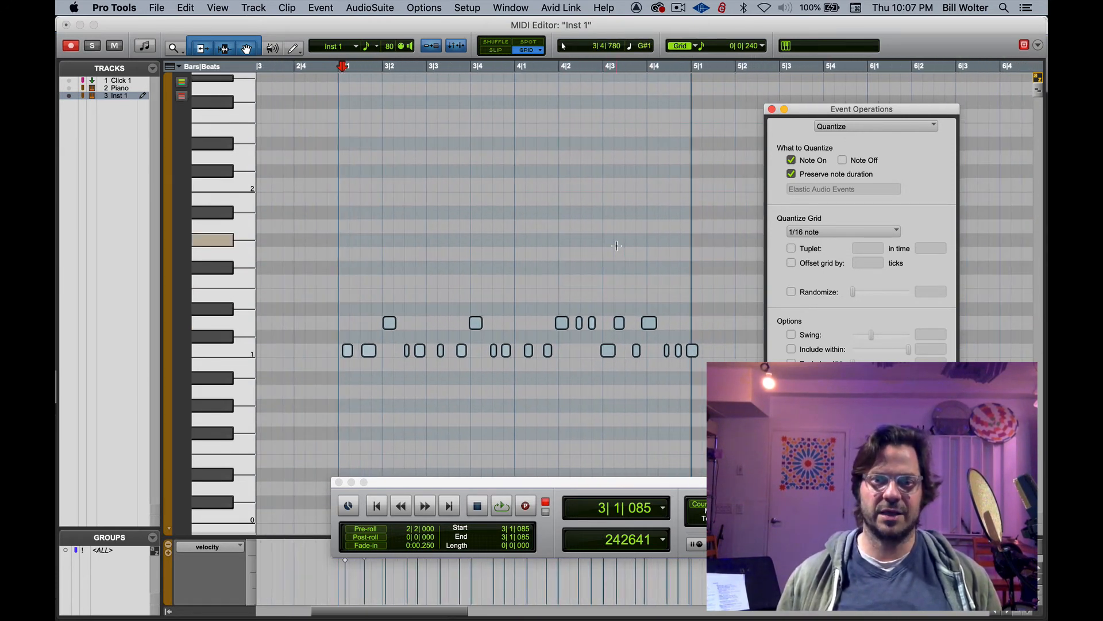
click(924, 406)
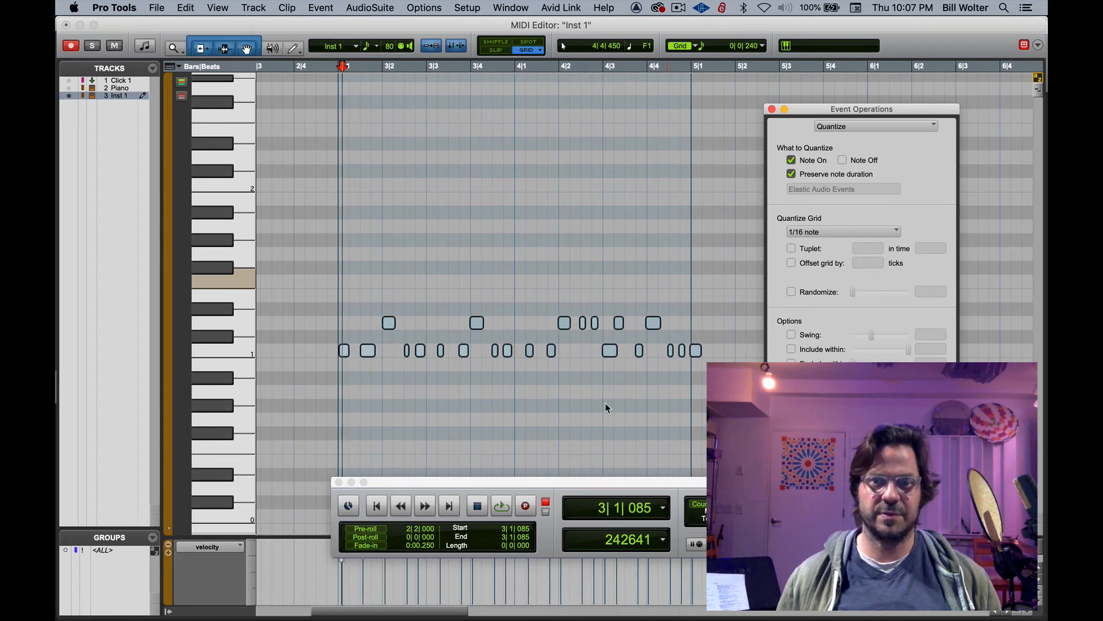
Examine how the quantized notes around bar 4 sit against the grid, and return the playback position to bar 3.
click(575, 259)
key(super+bracketright)
key(super+bracketright)
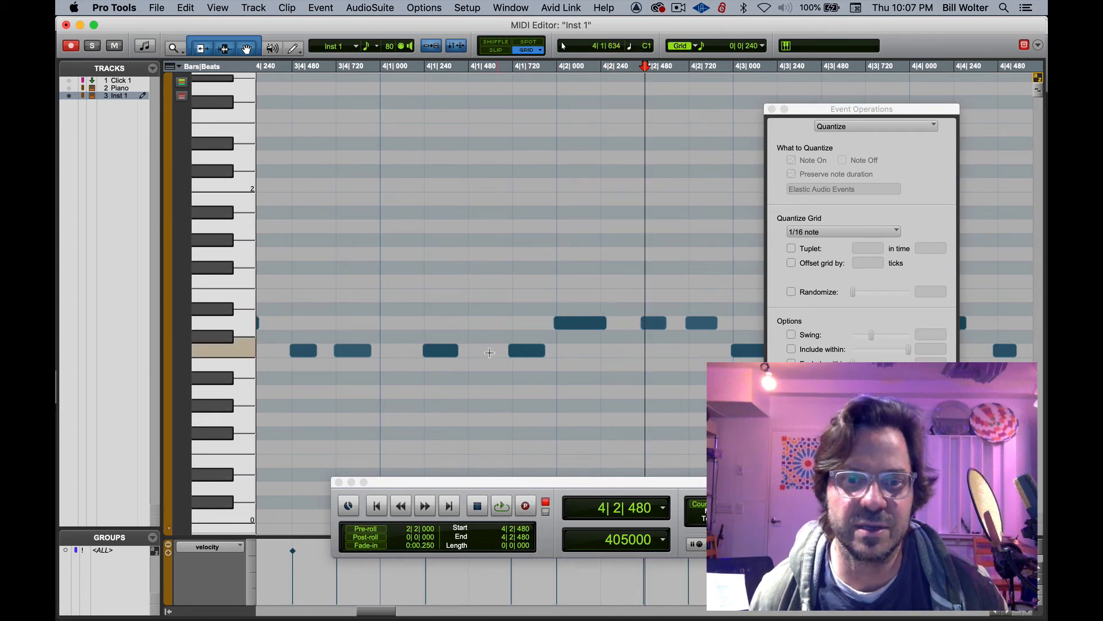
key(super+bracketleft)
key(super+bracketleft)
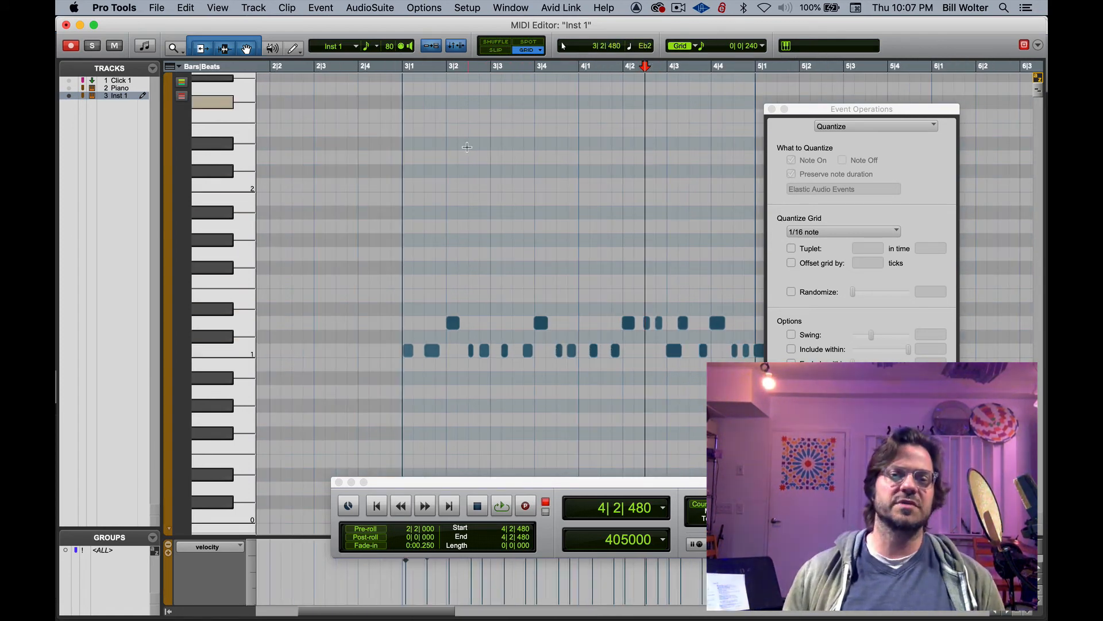
click(400, 99)
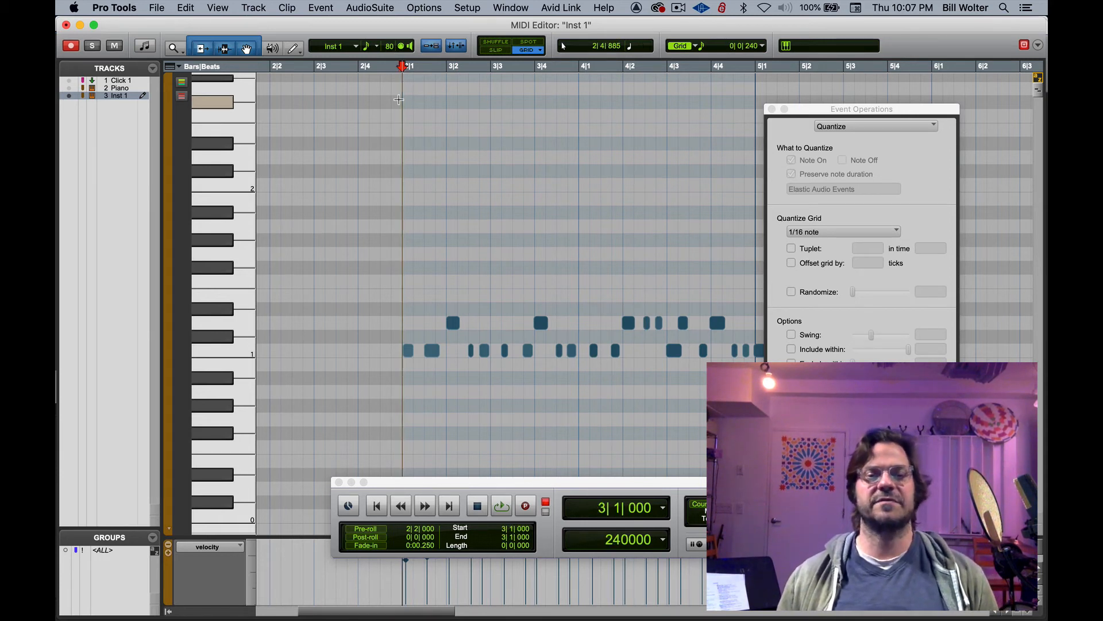
Play the partially quantized drum loop from bar 3 and close the Event Operations window.
key(space)
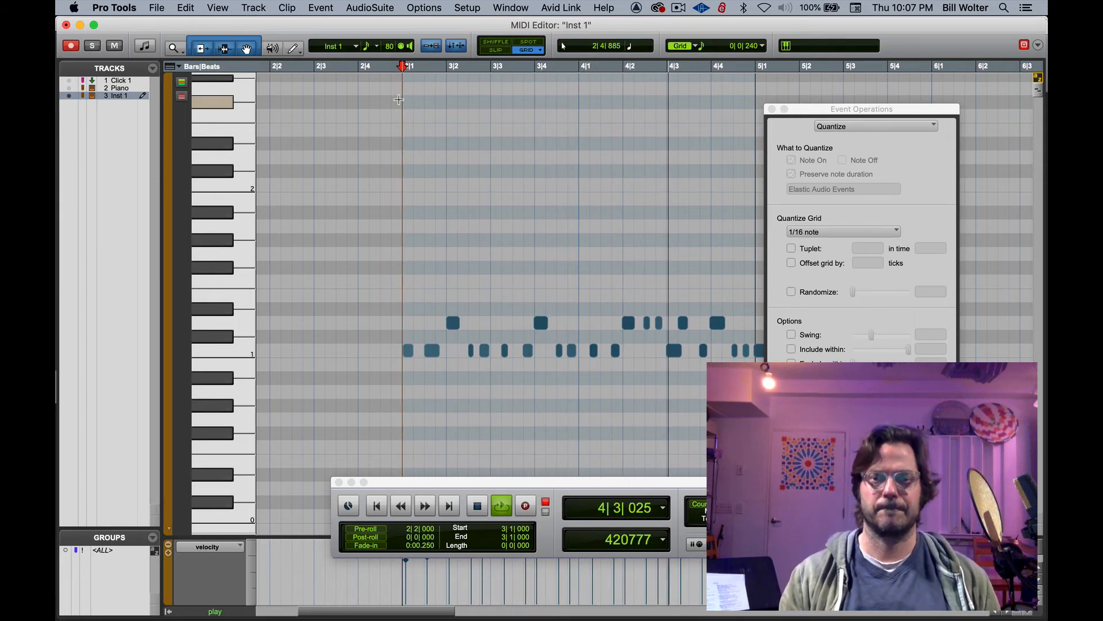
key(space)
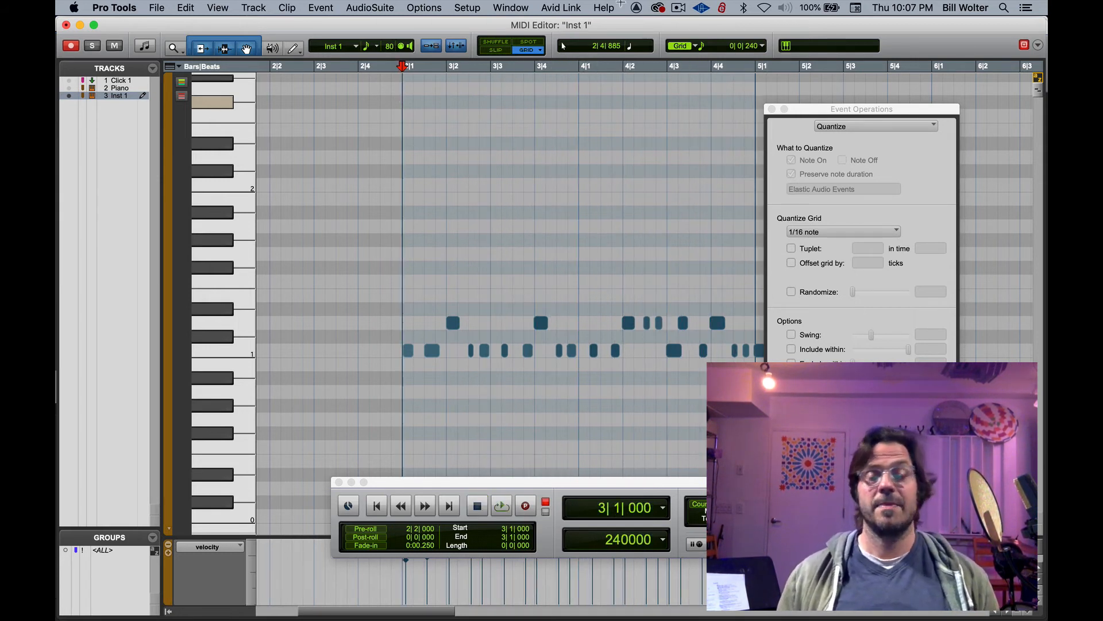
click(772, 108)
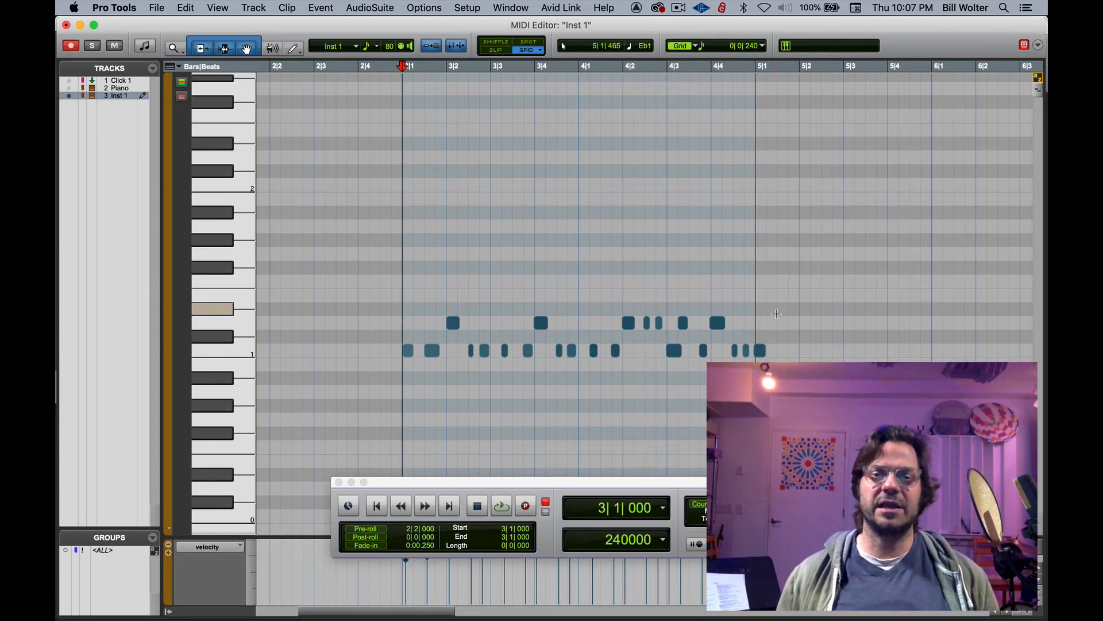
Delete the stray drum note at the start of bar 5 and close the MIDI Editor.
click(773, 332)
click(760, 352)
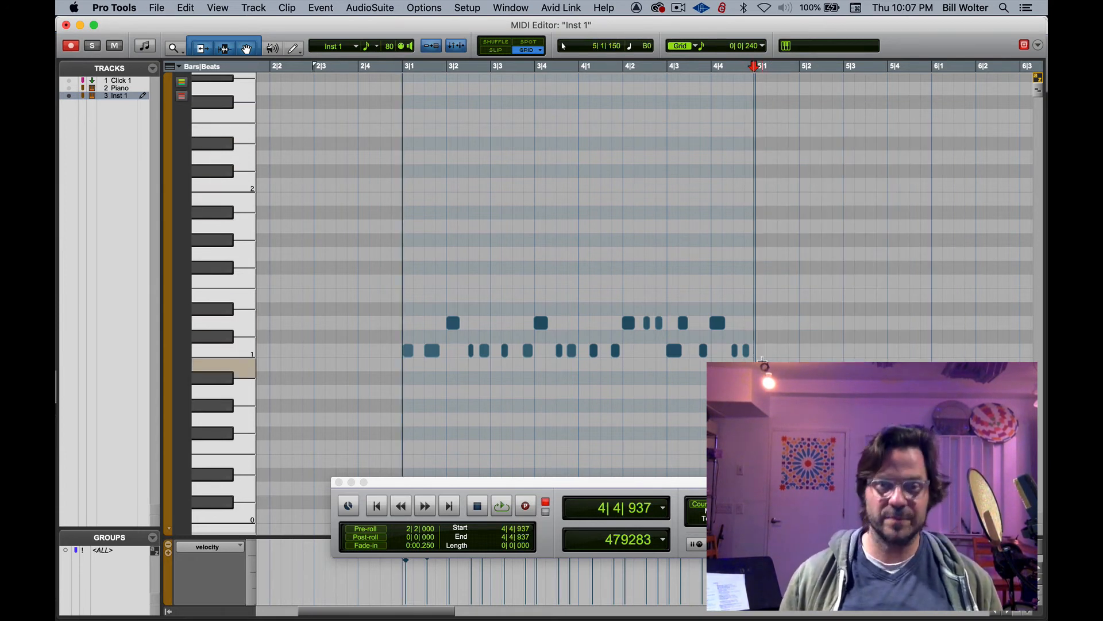
click(65, 25)
Select the Inst 1 drum clip in the Edit window and play it from bar 3.
click(477, 463)
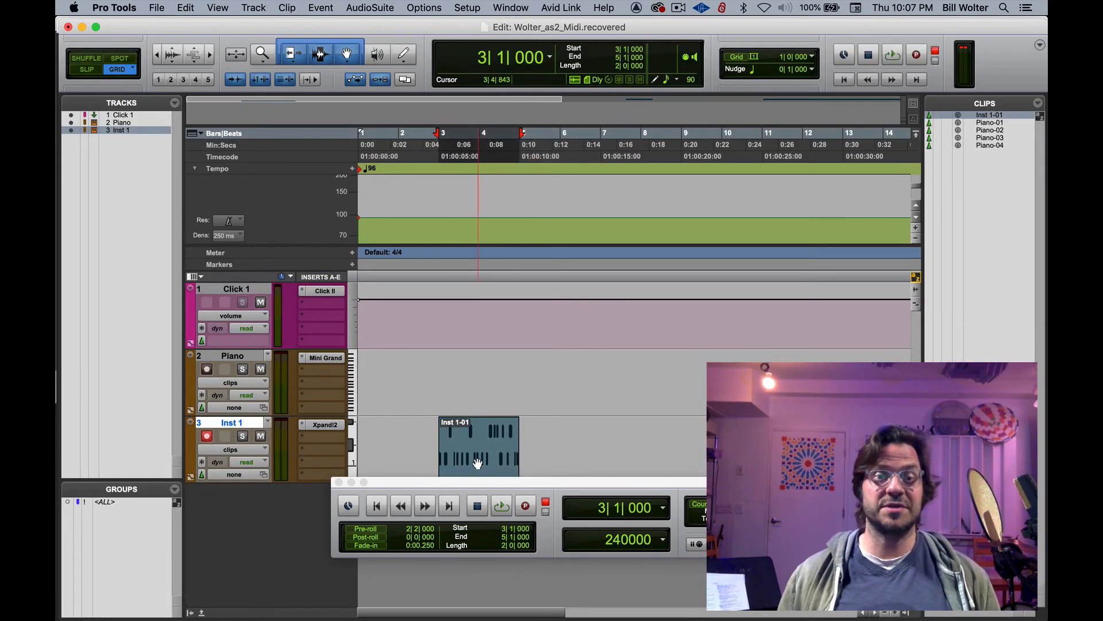
key(space)
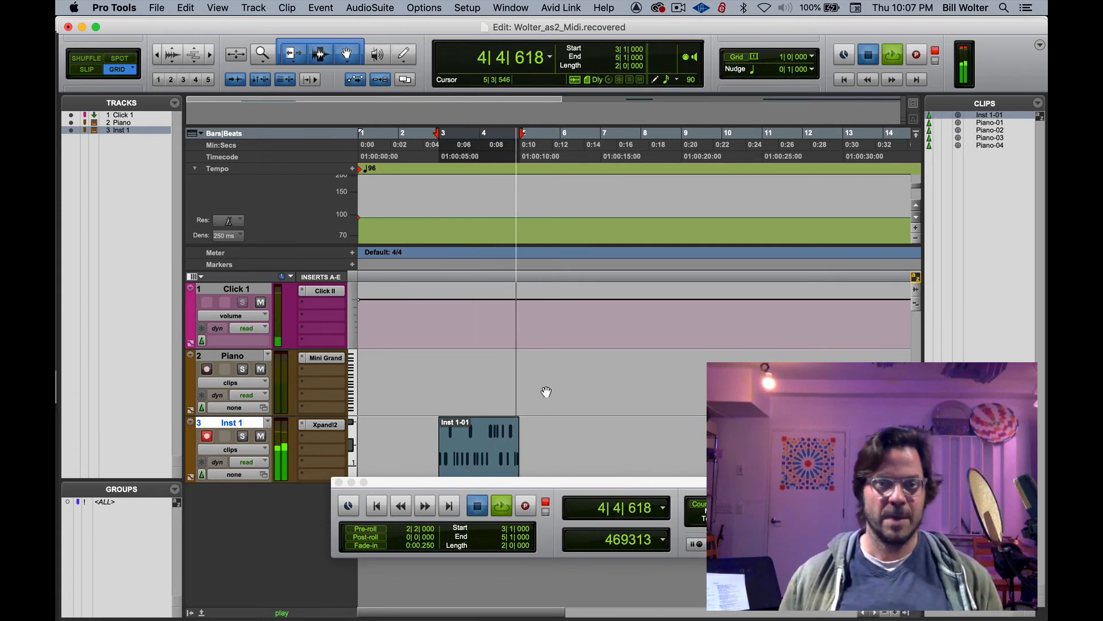
key(space)
Move the Inst 1 drum clip to the start of bar 1 and duplicate it three times in a row.
drag(473, 463, 513, 463)
key(super+z)
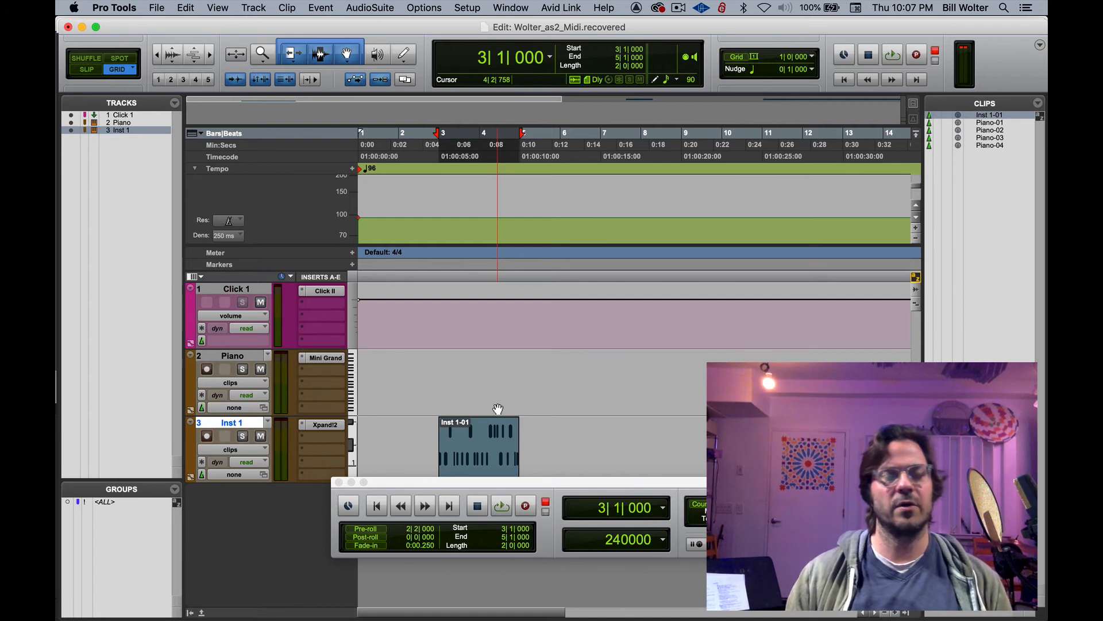
drag(472, 470, 304, 444)
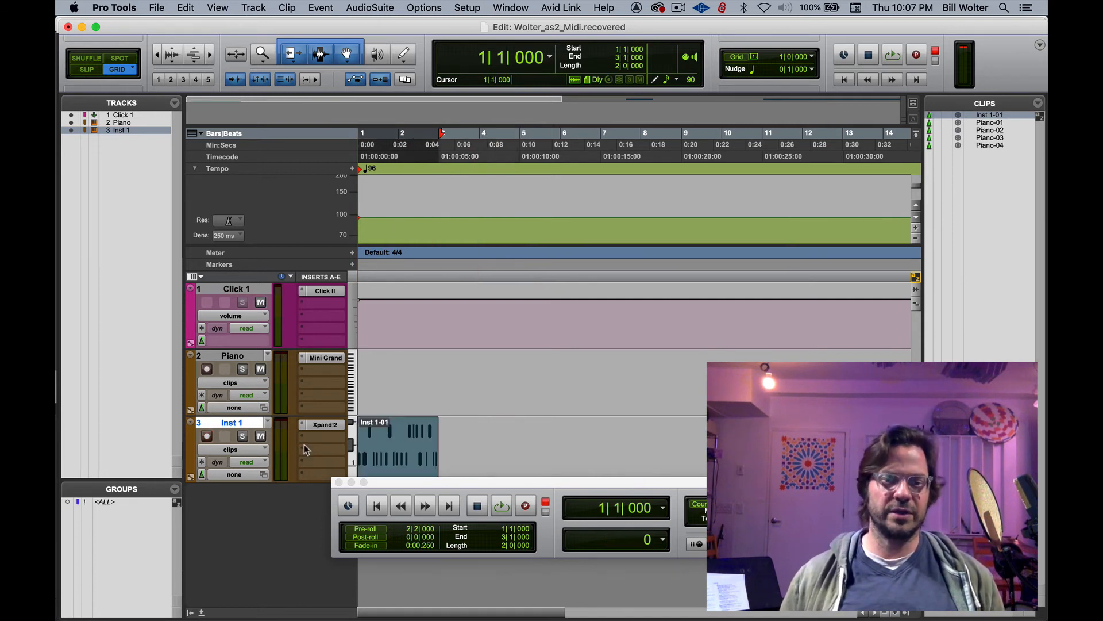
key(super+d)
key(super+d)
key(super+d)
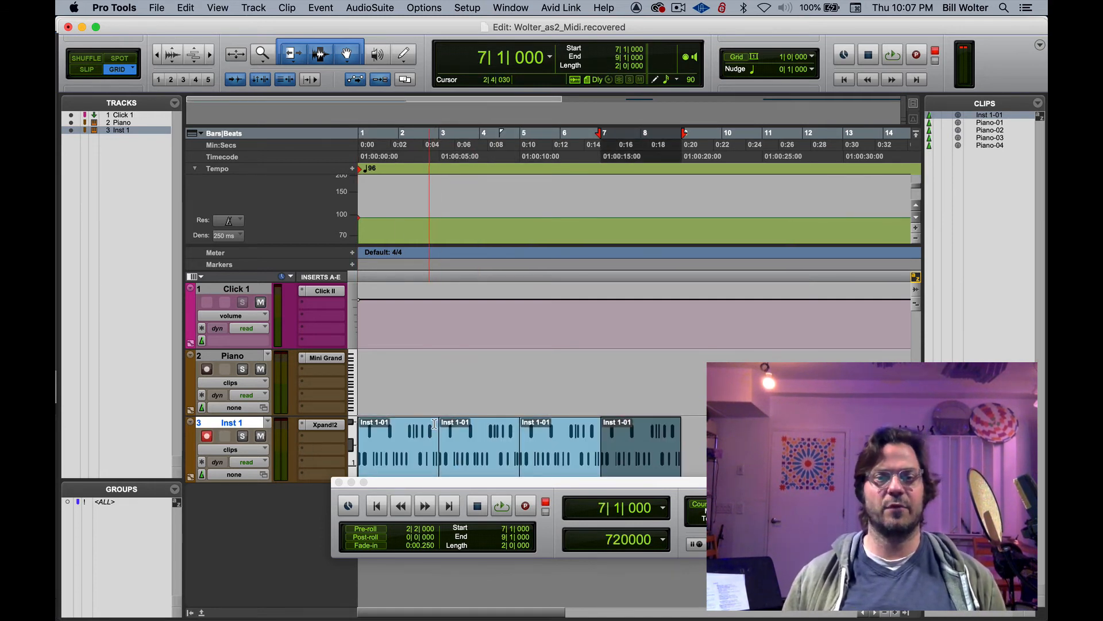
Record a new MIDI part on the Piano track from bar 2 over the repeated drum clips, stopping around bar 10.
click(392, 360)
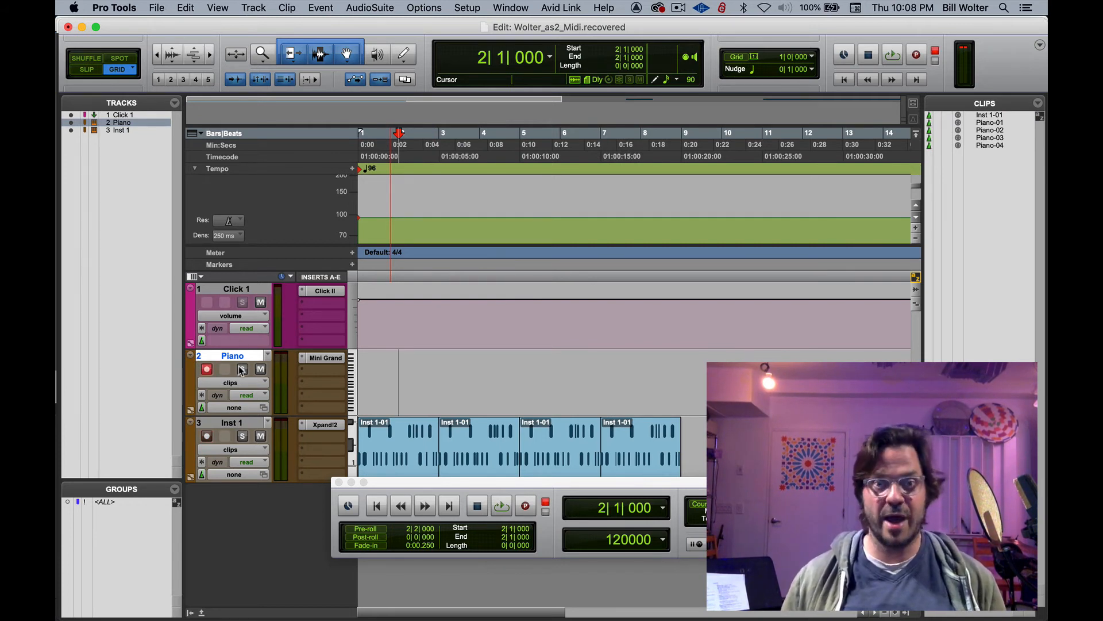
key(super+space)
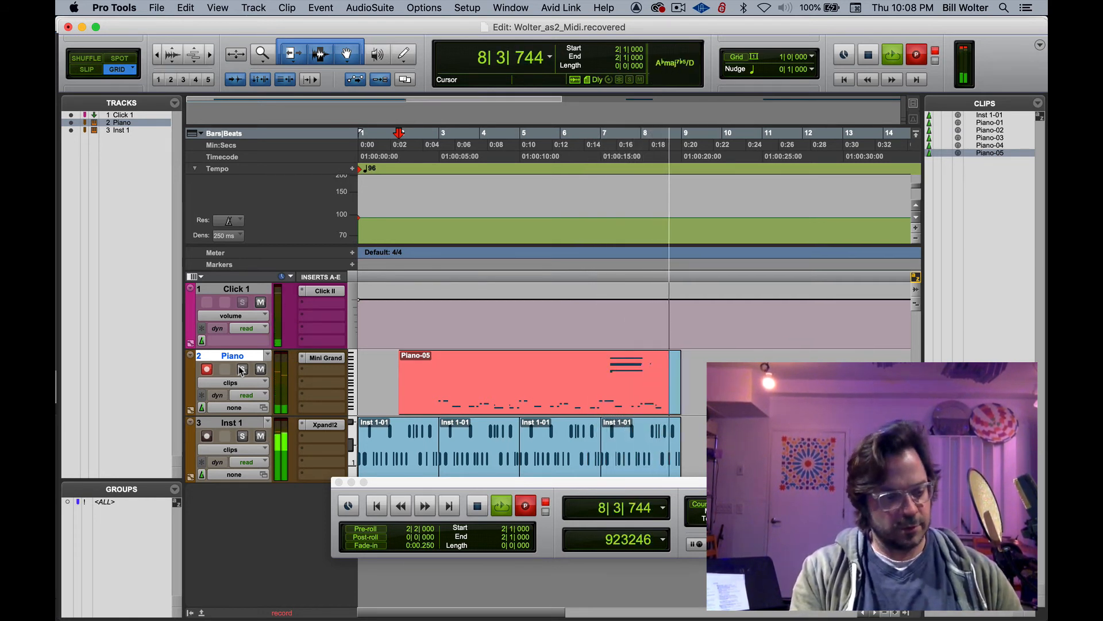
key(space)
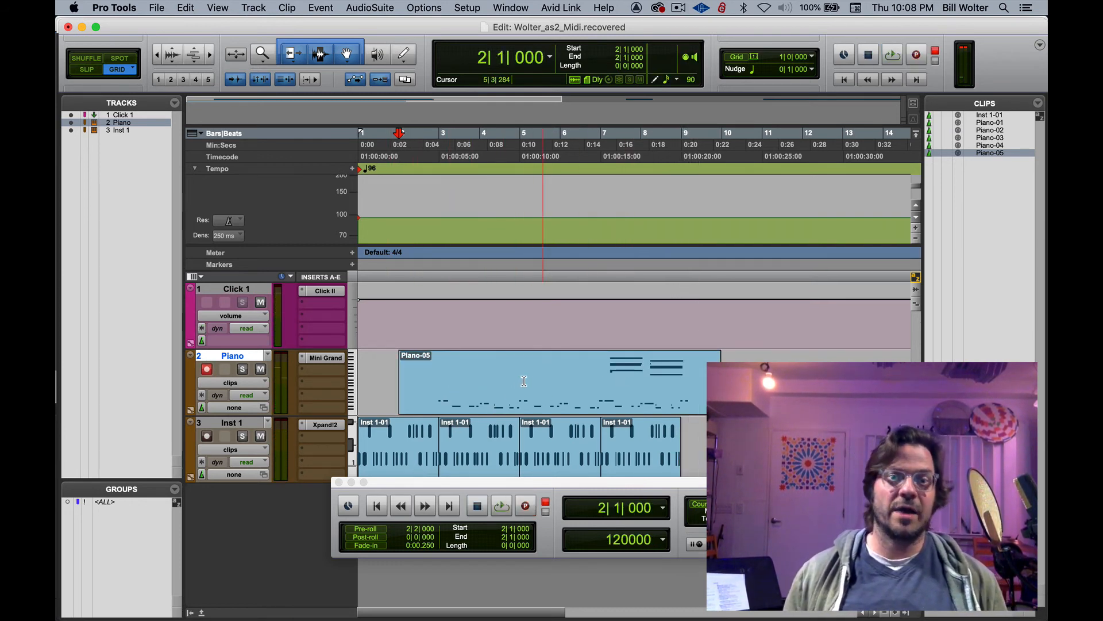
Open the newly recorded Piano clip in the MIDI Editor and play its low notes from 2|4|720, just before bar 3.
mouse_move(406, 369)
mouse_down()
mouse_move(439, 371)
mouse_move(400, 374)
mouse_up()
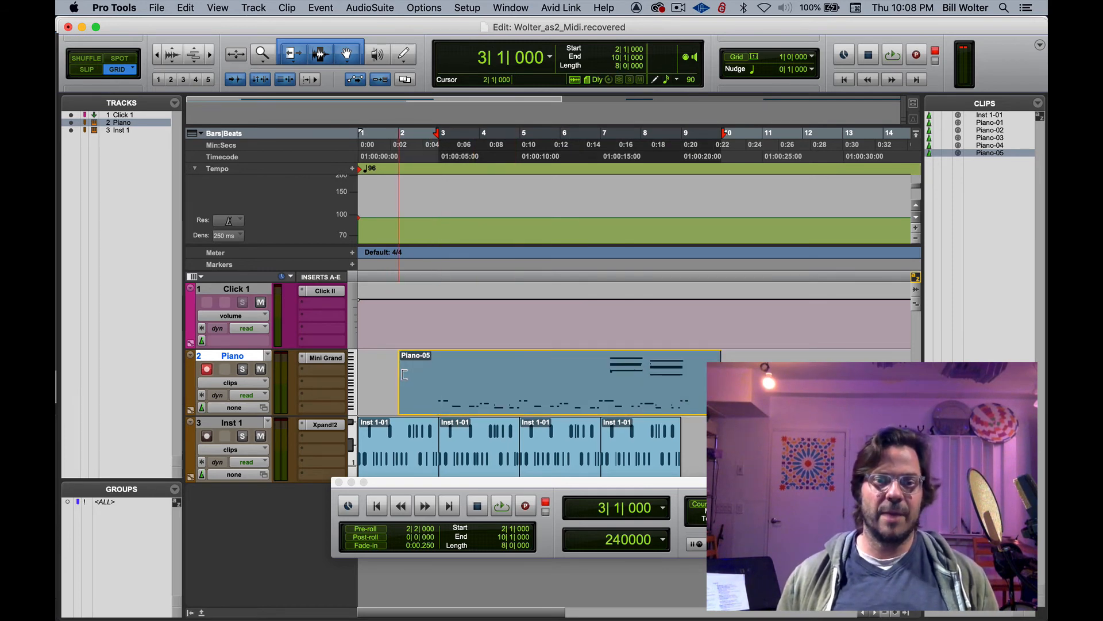
double_click(470, 403)
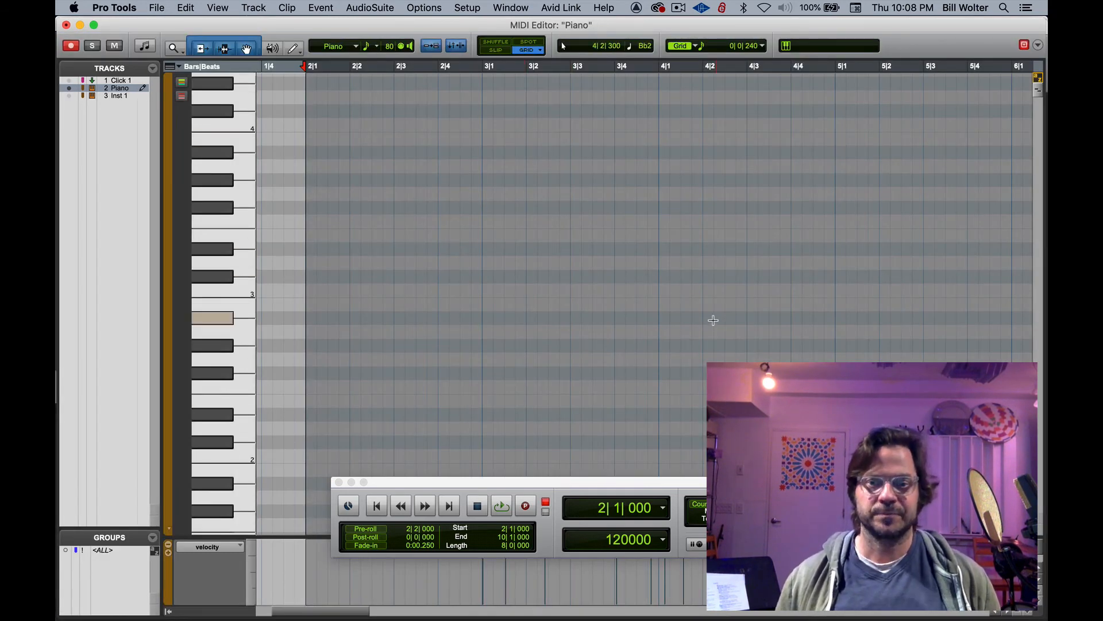
scroll(710, 320, down, 10)
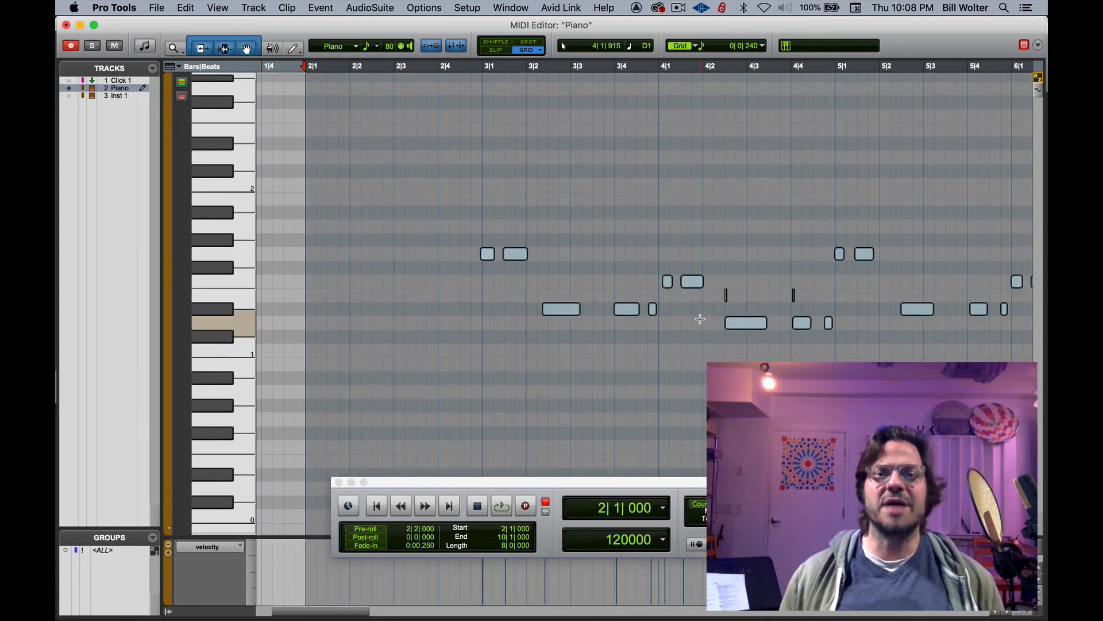
click(471, 216)
key(space)
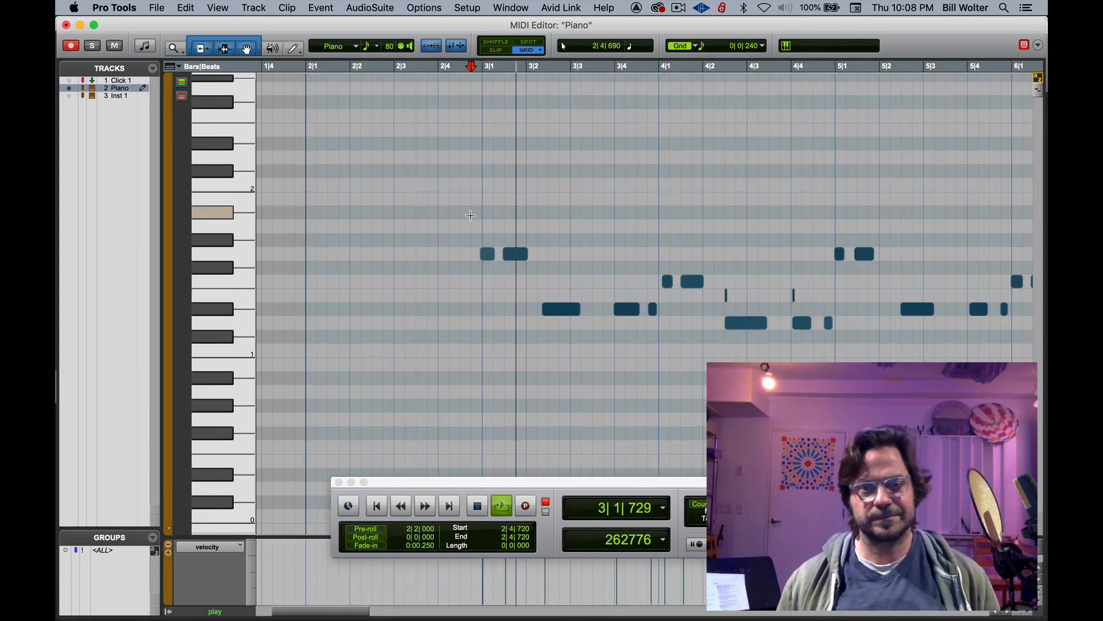
key(space)
Trim the start of the long low note in bar 3 to 3|2|480 and delete the two tiny stray notes in bar 4.
click(548, 308)
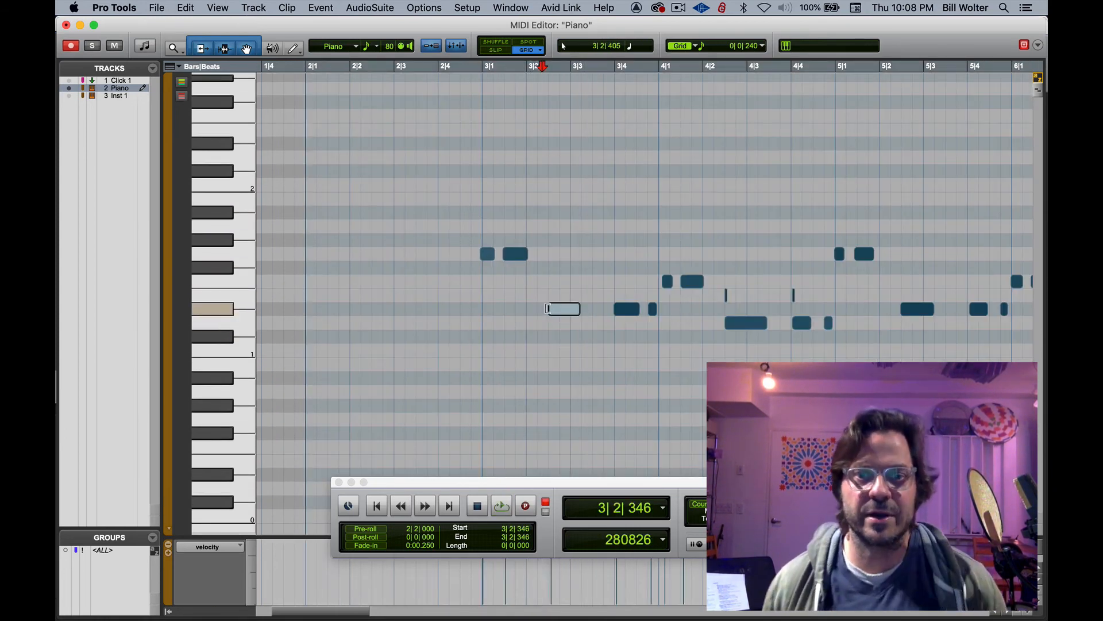
drag(548, 308, 551, 309)
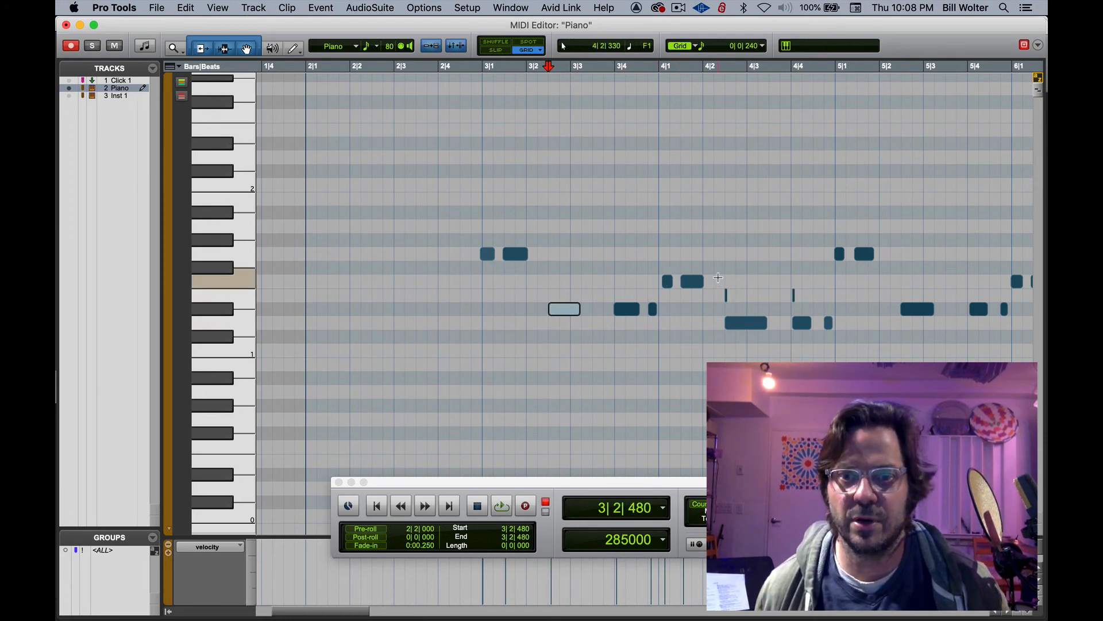
drag(718, 278, 796, 300)
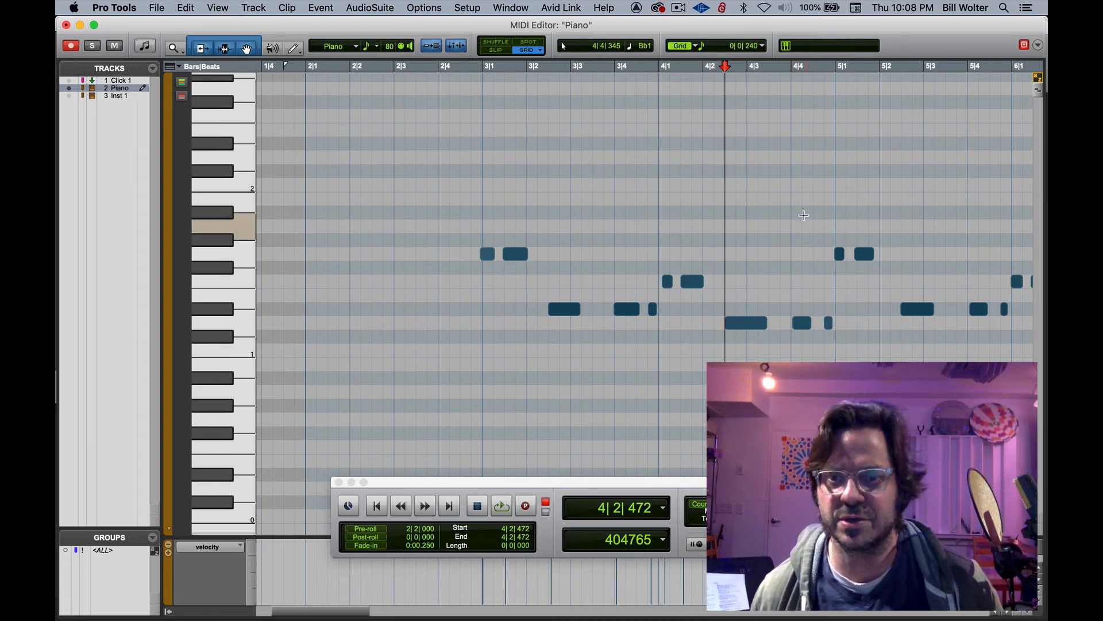
drag(804, 216, 901, 271)
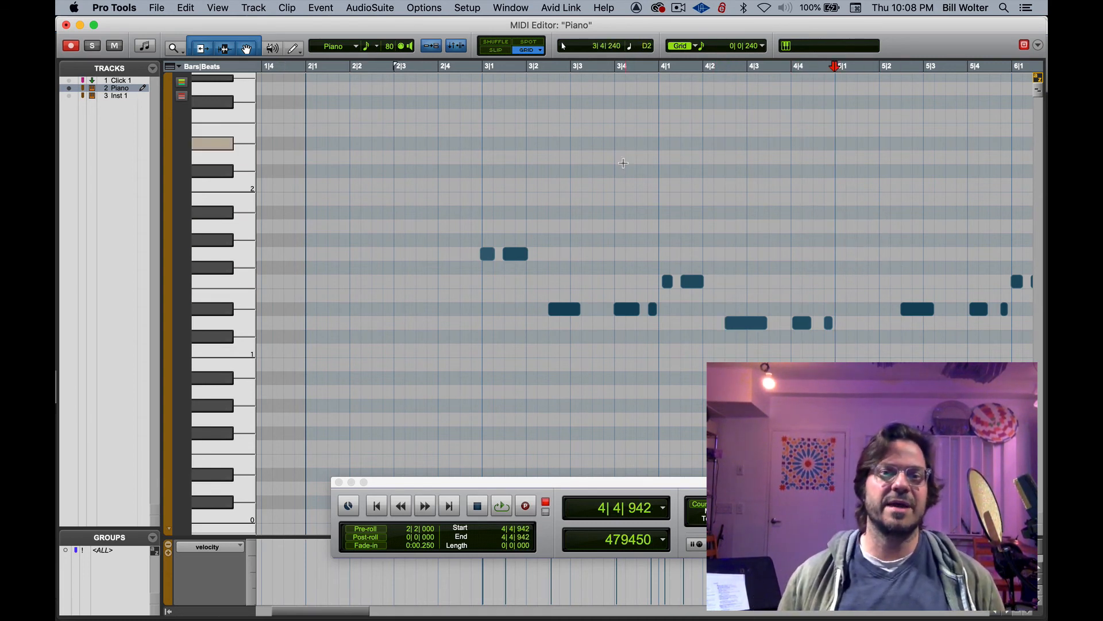
Play the cleaned-up Piano line again from 2|4|720.
click(472, 197)
key(space)
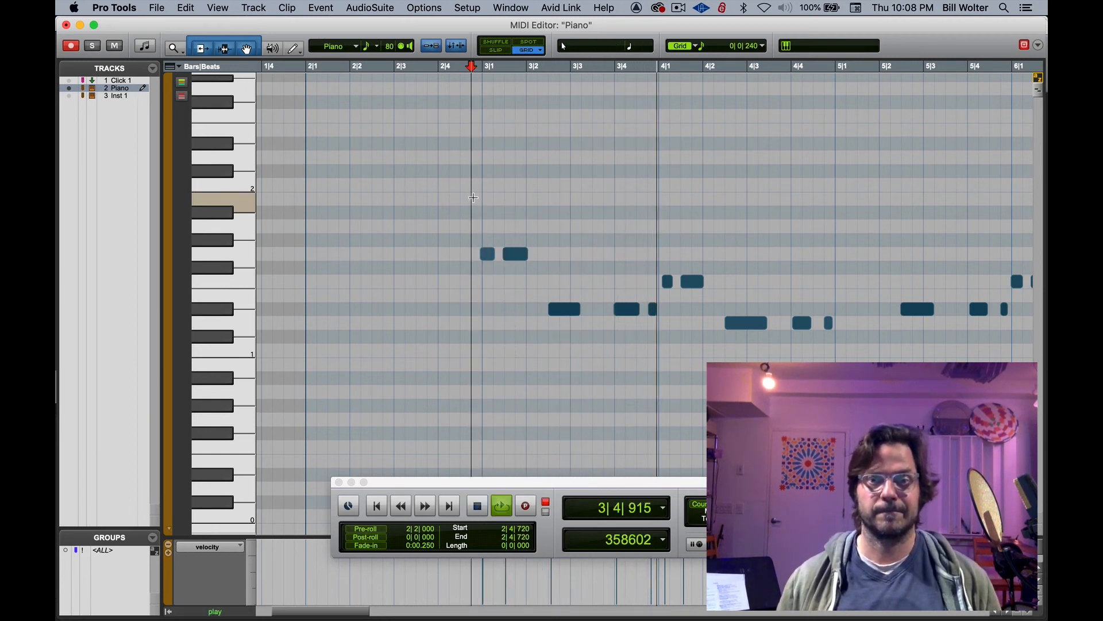
key(space)
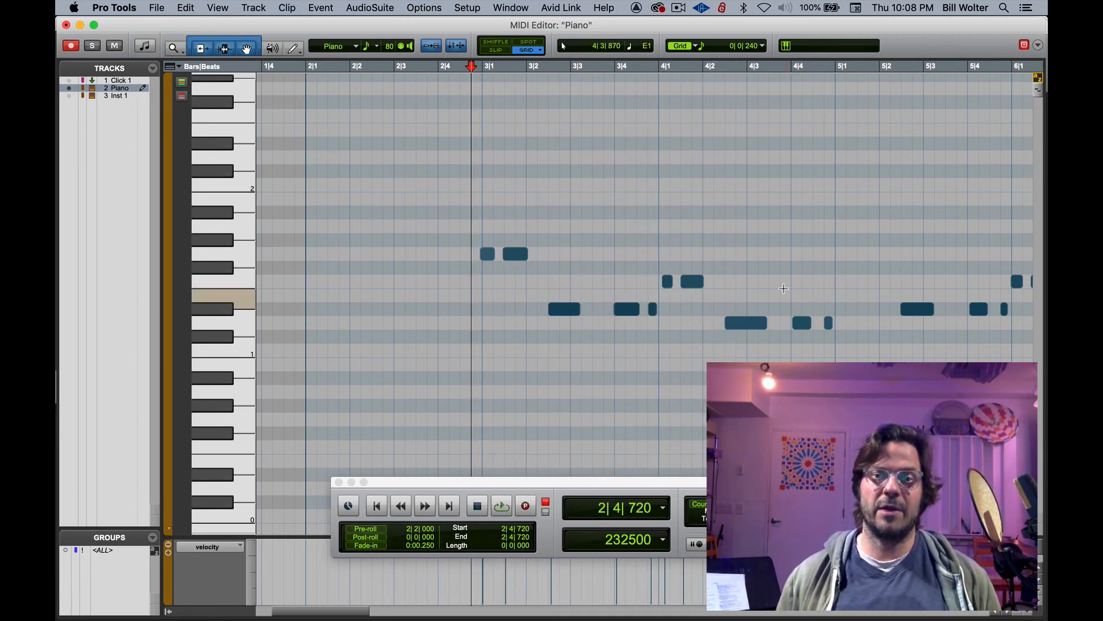
Raise the long low note in bar 4 to A1 and play the Piano line from bar 3.
drag(746, 323, 747, 237)
key(space)
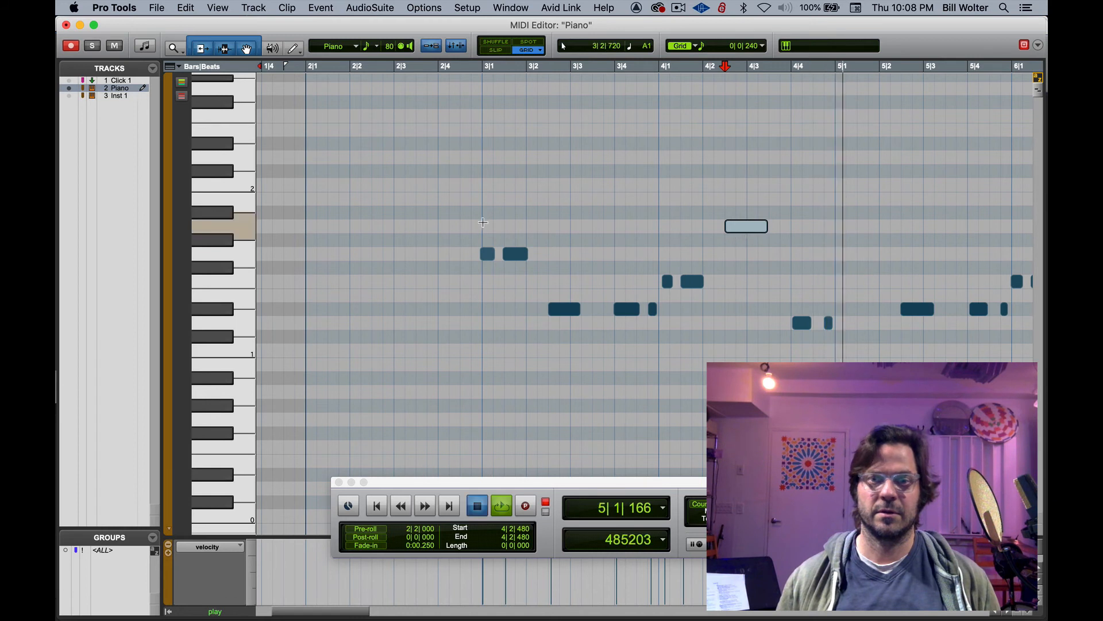
click(483, 221)
key(space)
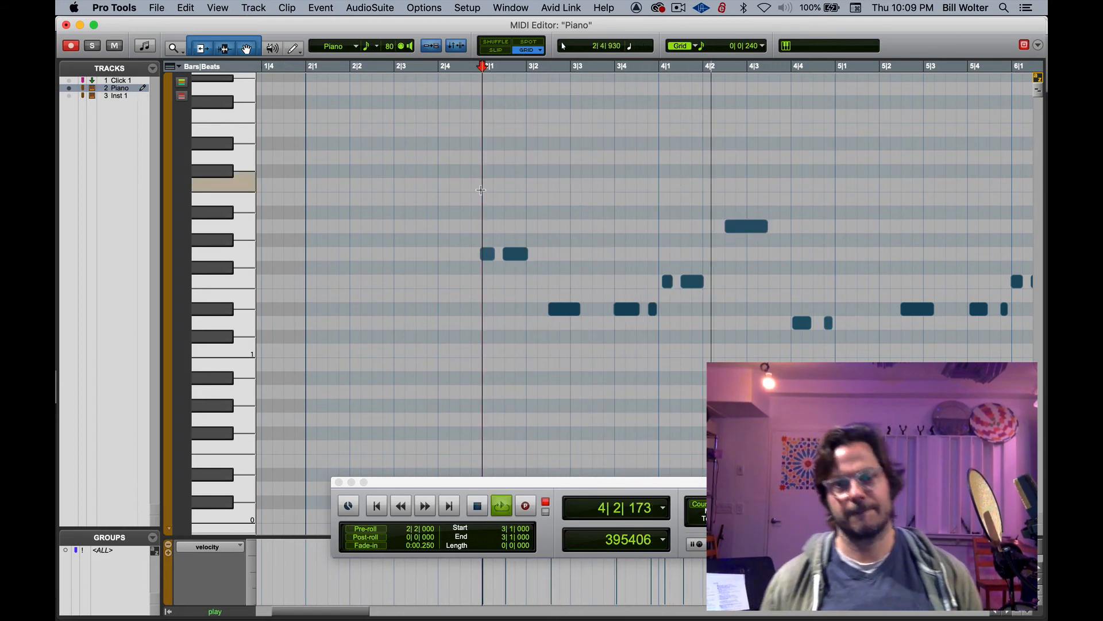
key(space)
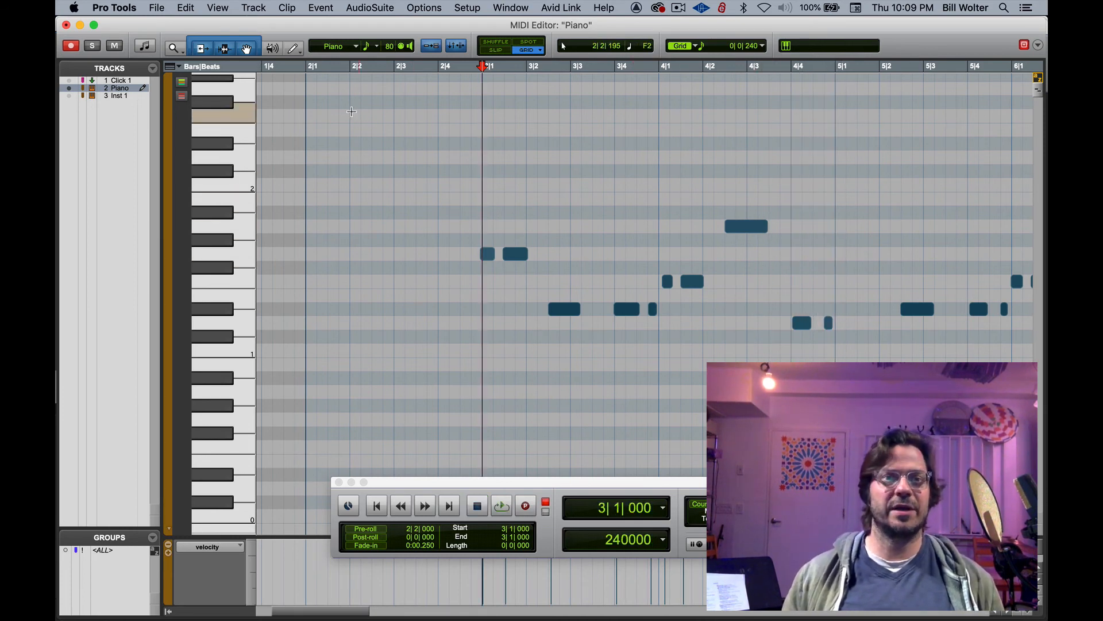
Close the MIDI Editor, select the Piano clip in the Edit window, and zoom the timeline in on its start.
key(super+w)
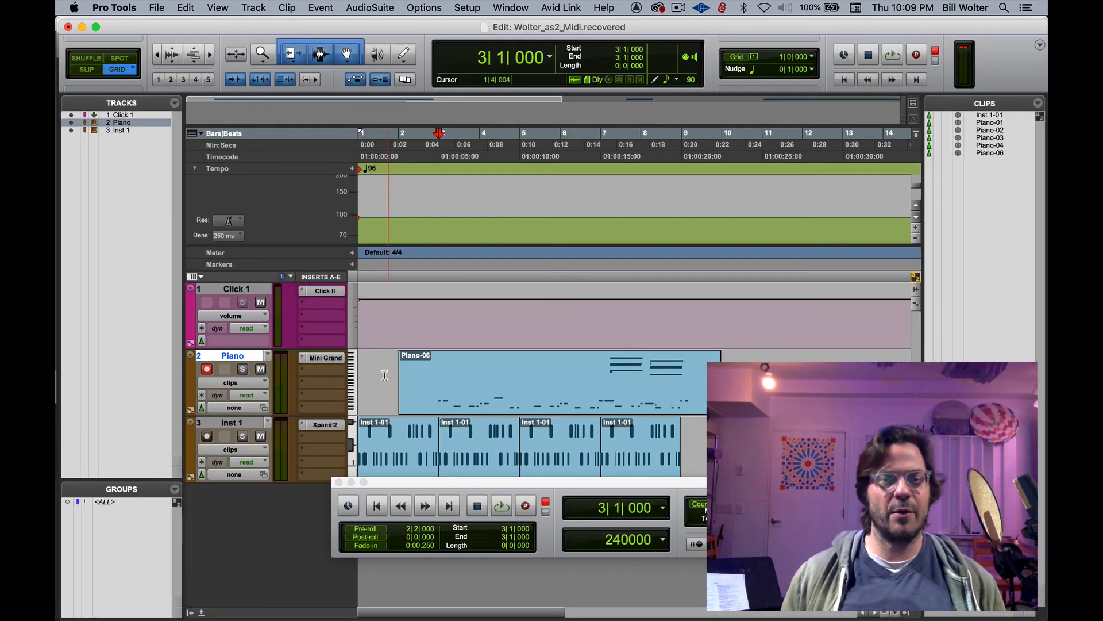
mouse_move(404, 395)
mouse_down()
mouse_move(431, 389)
mouse_move(387, 389)
mouse_up()
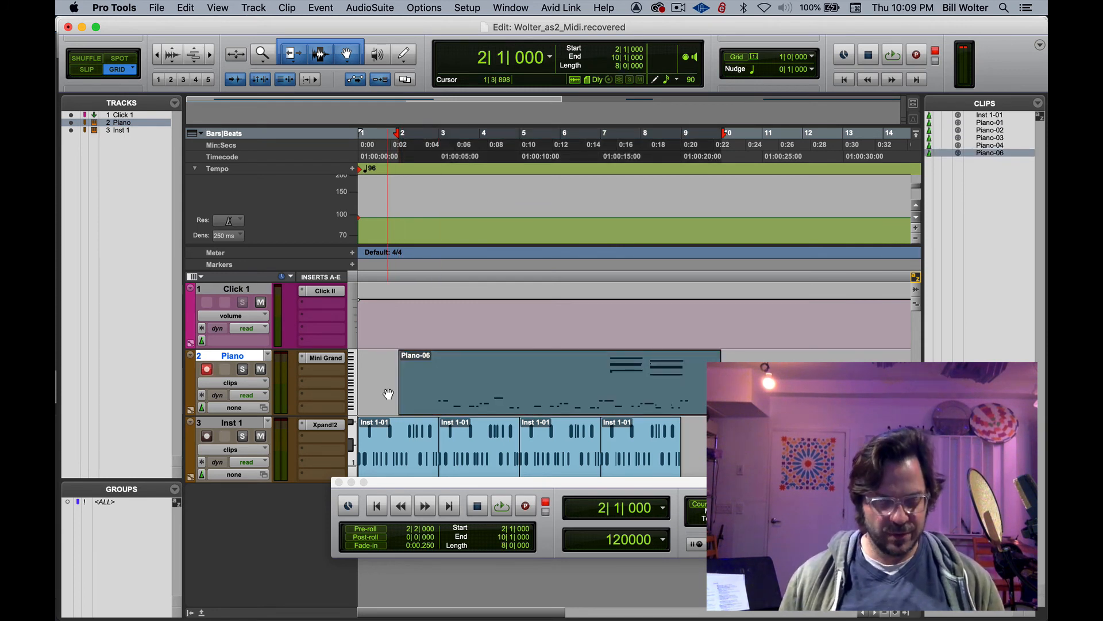
key(super+bracketright)
key(super+bracketright)
drag(526, 380, 574, 379)
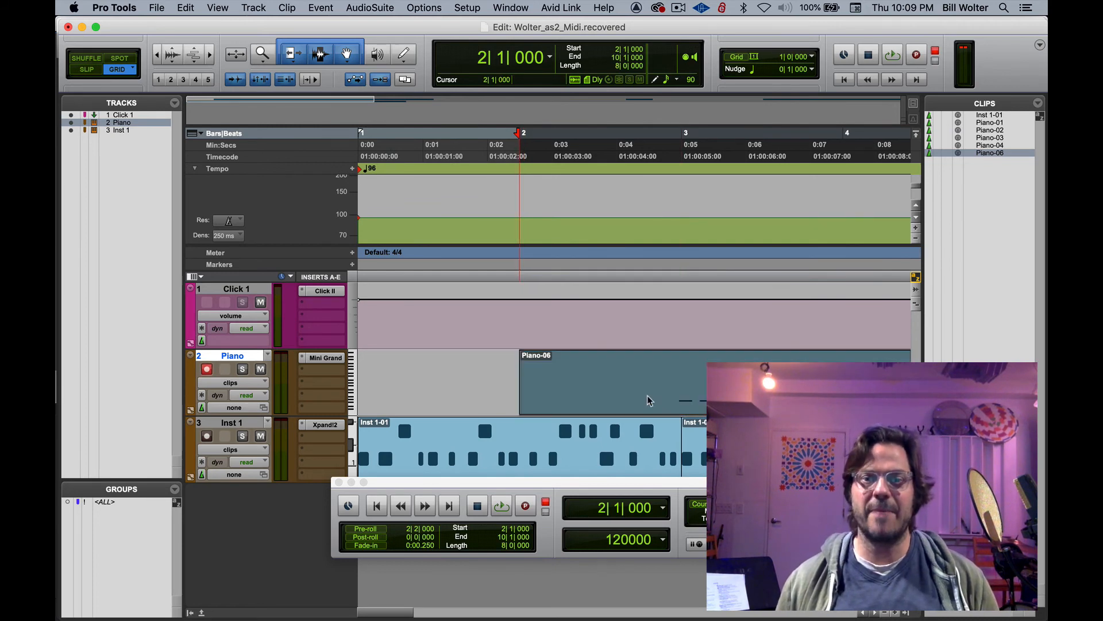
Switch the Piano clip's MIDI Editor to the Scrubber tool and return to the Edit window with the playback position at bar 3.
double_click(702, 389)
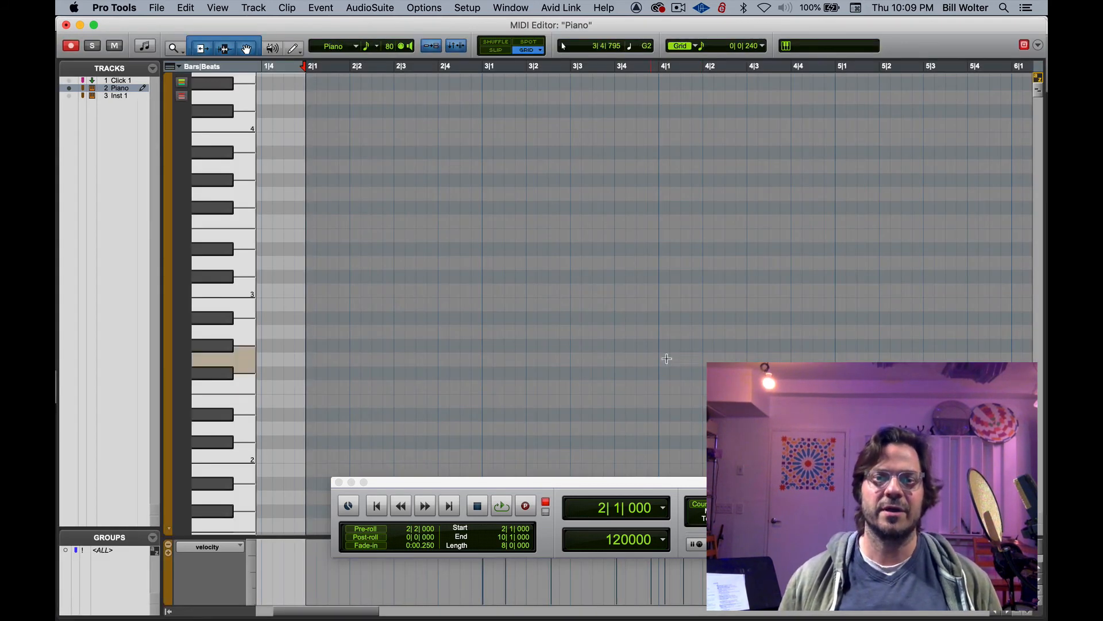
scroll(655, 353, right, 5)
scroll(650, 351, left, 2)
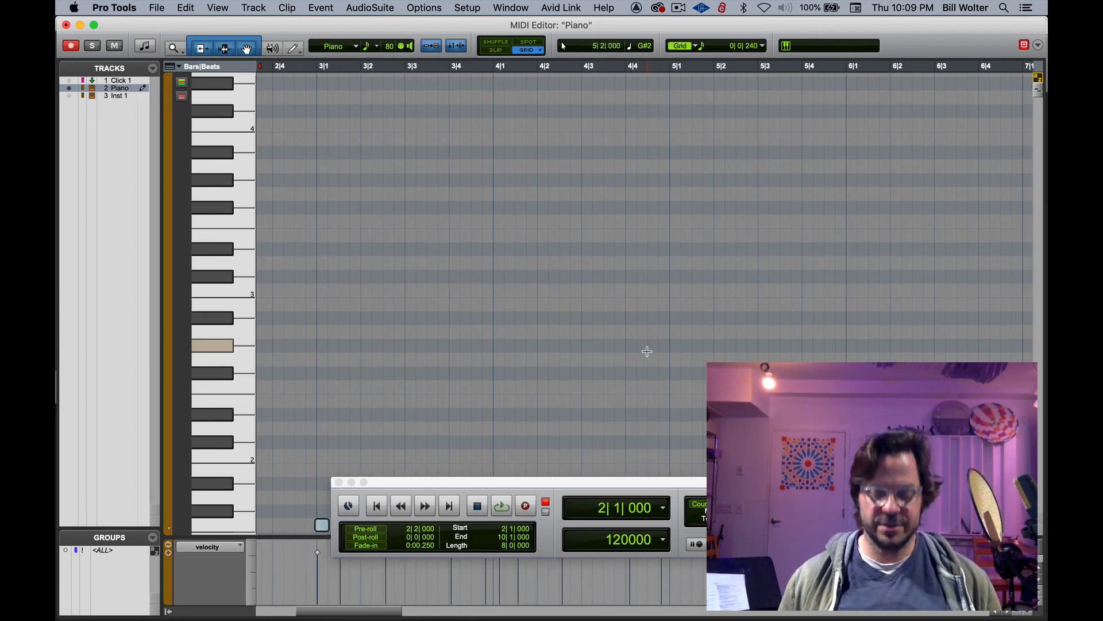
key(F9)
key(ctrl+=)
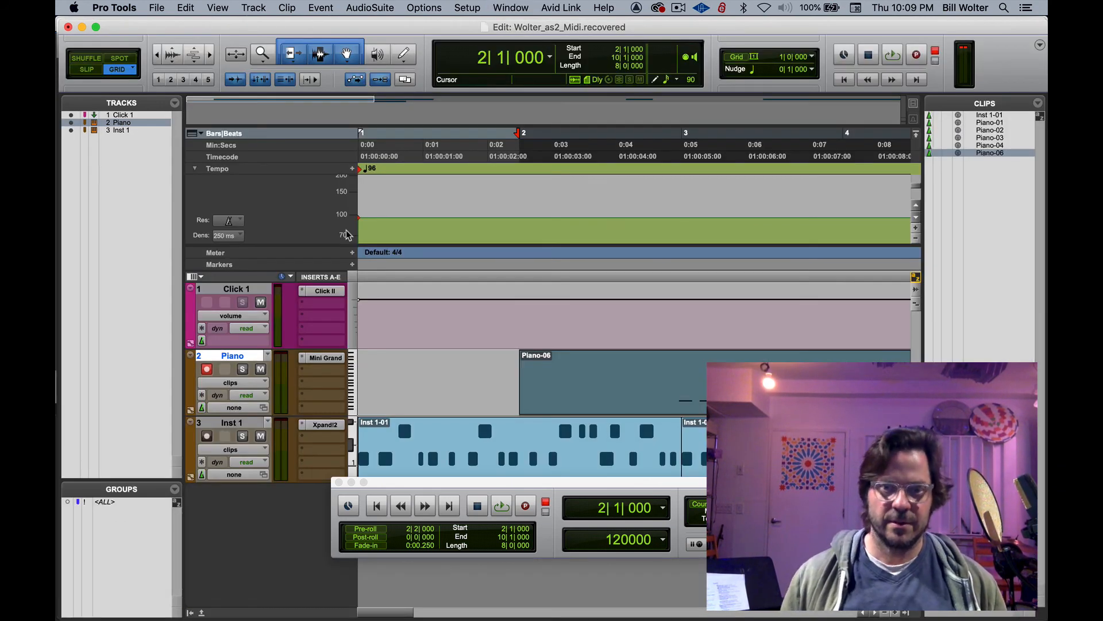
click(672, 313)
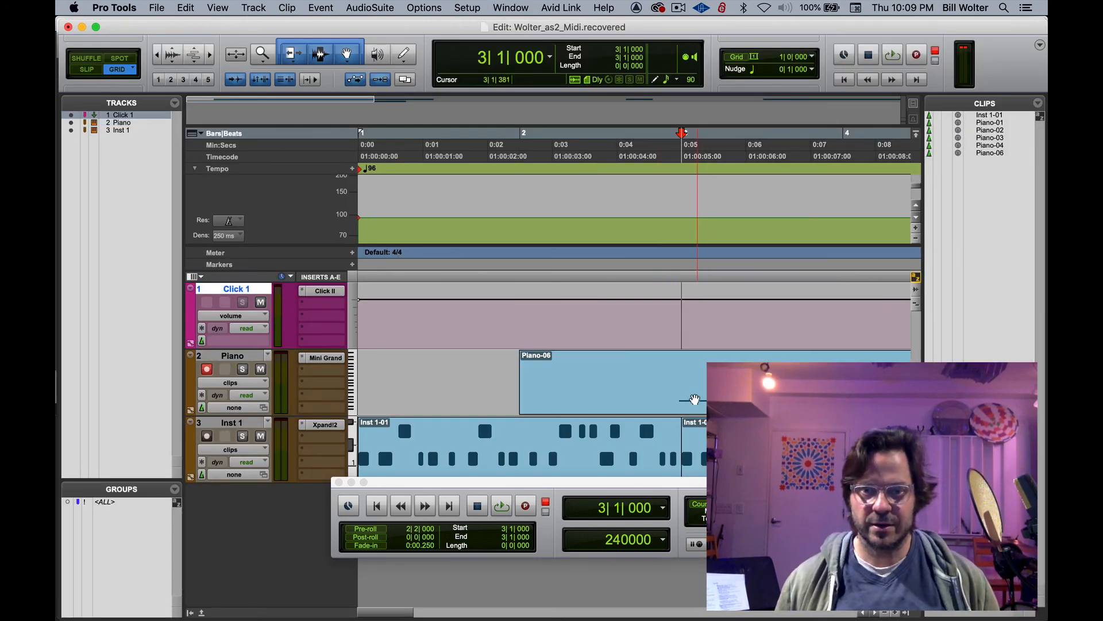
Reopen the Piano clip in the MIDI Editor and set the playback position to 2|4|795, just before its first low note.
double_click(694, 399)
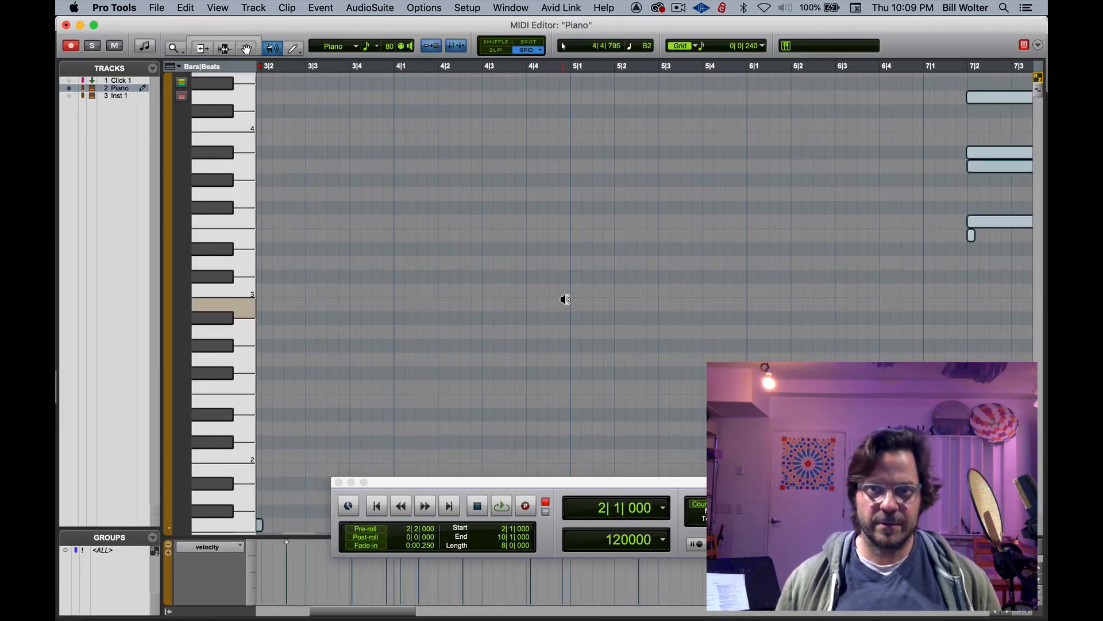
scroll(566, 300, right, 4)
scroll(565, 300, down, 9)
scroll(560, 299, left, 9)
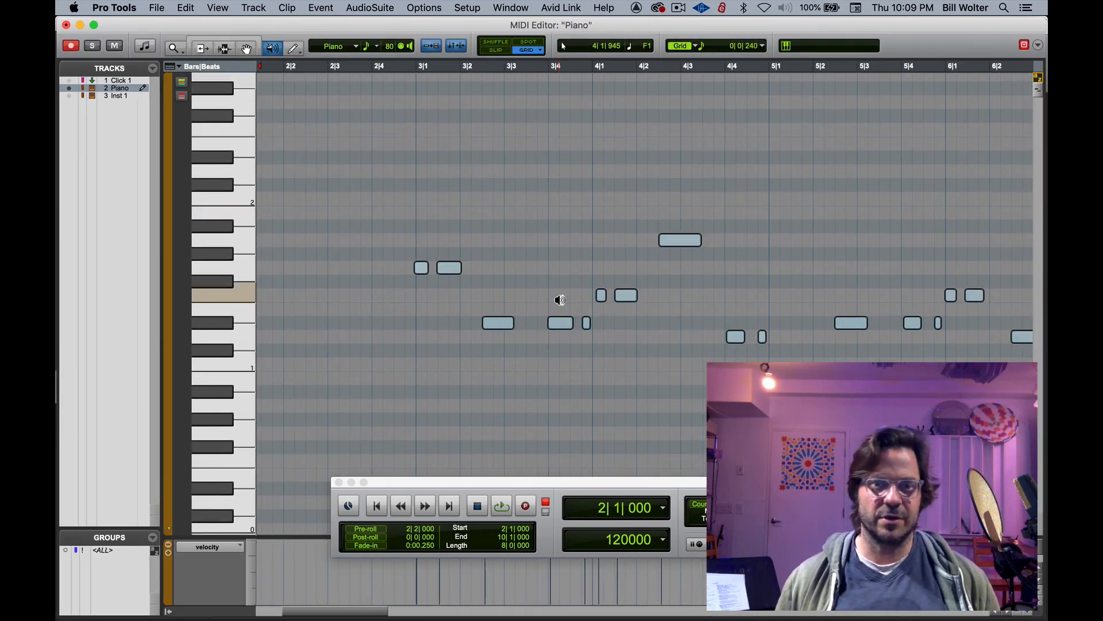
scroll(557, 297, left, 3)
click(511, 229)
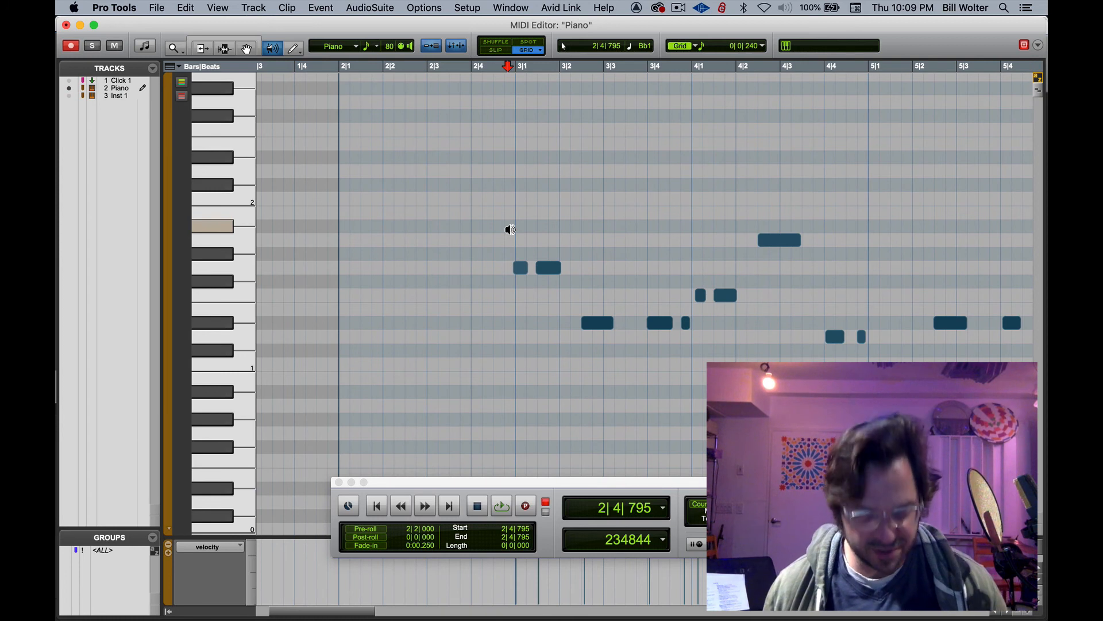
Trim the start of the first low Piano note to the bar line at 3|1|000 and close the MIDI Editor.
key(t)
key(t)
key(t)
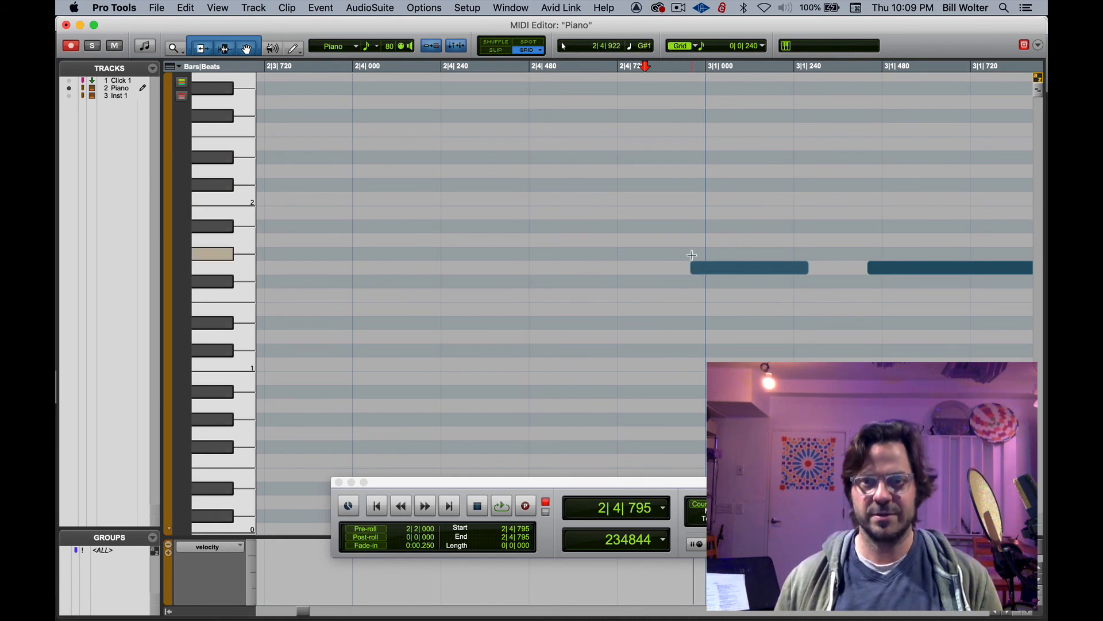
drag(693, 268, 707, 268)
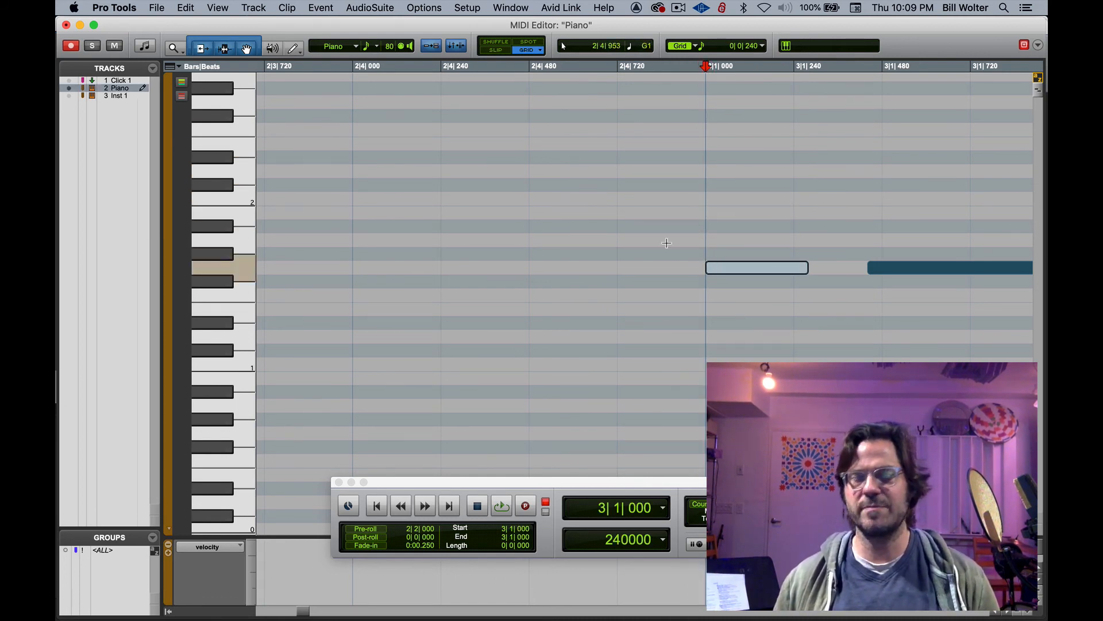
click(66, 25)
Cut the Piano clip down to two bars by trimming its start to bar 3 and deleting everything from 5|1|000 onward.
drag(529, 371, 667, 370)
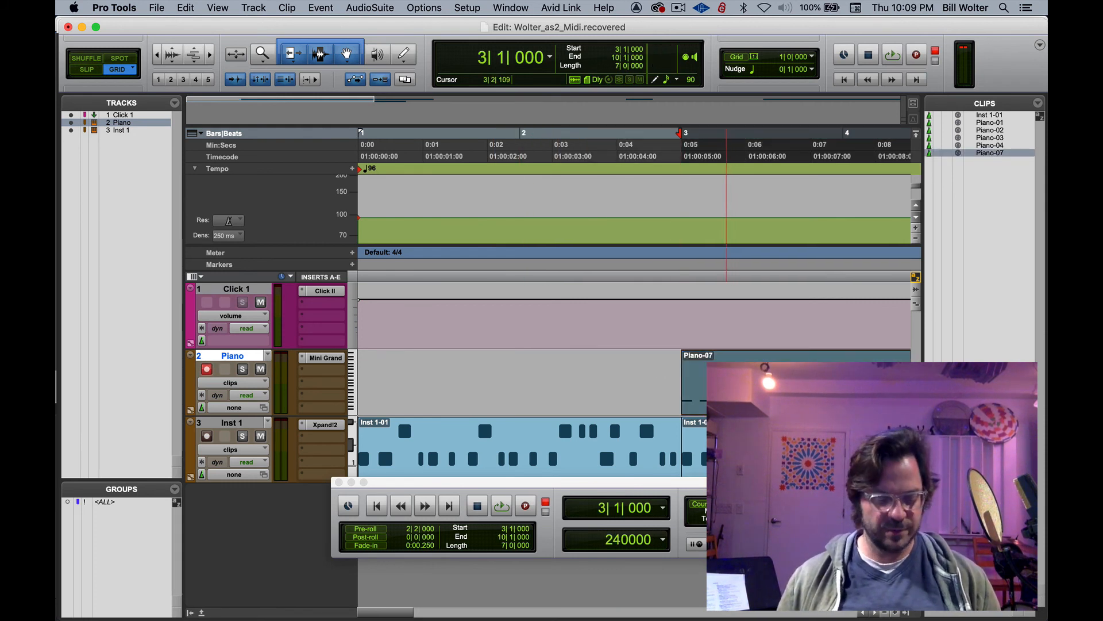
key(super+bracketleft)
click(683, 370)
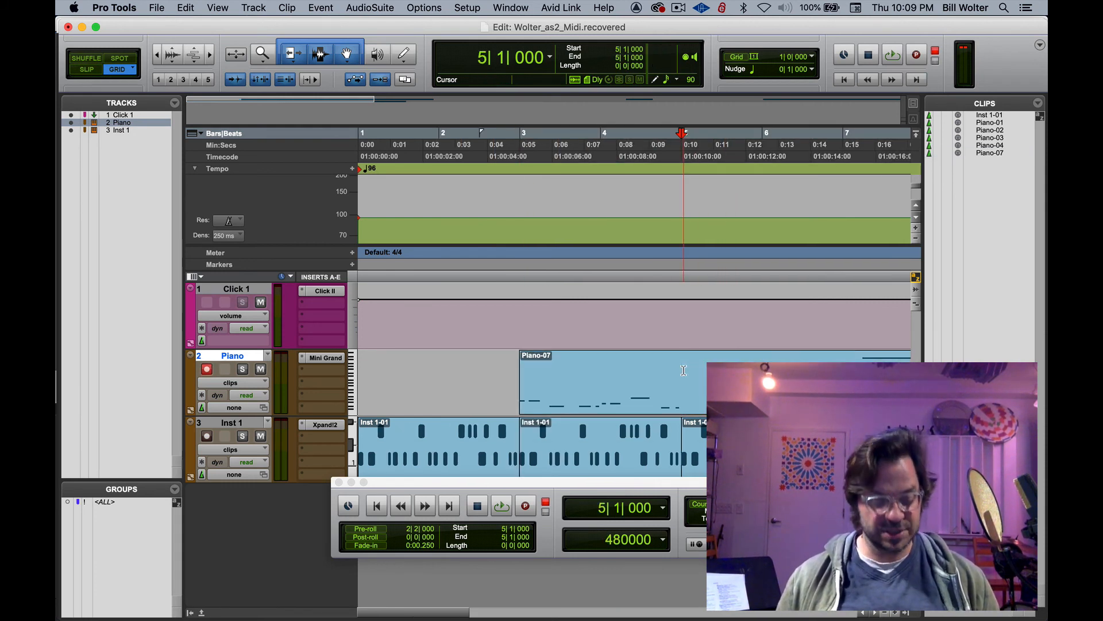
key(shift+r)
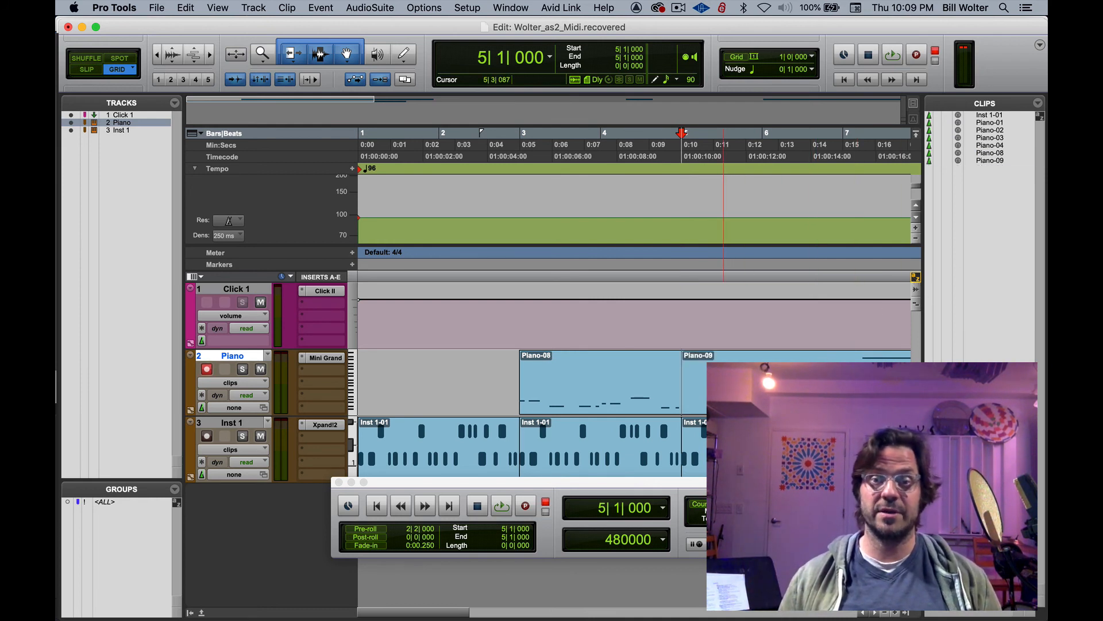
click(723, 396)
key(Delete)
Duplicate the two-bar Piano clip so the copy starts at bar 5, and play the session from bar 3.
click(650, 396)
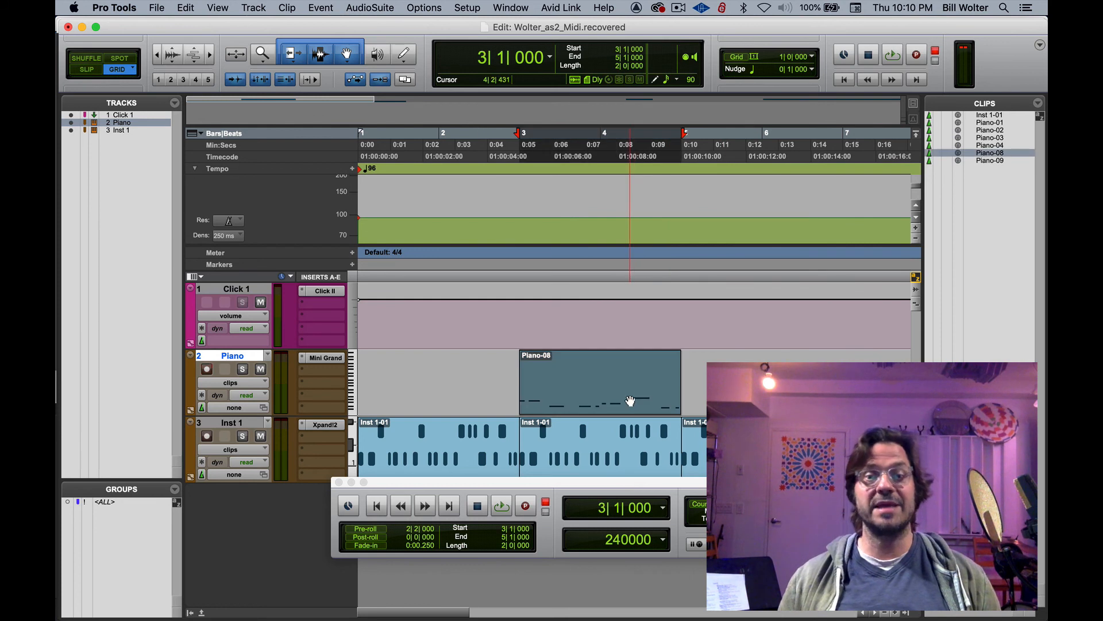
key(super+d)
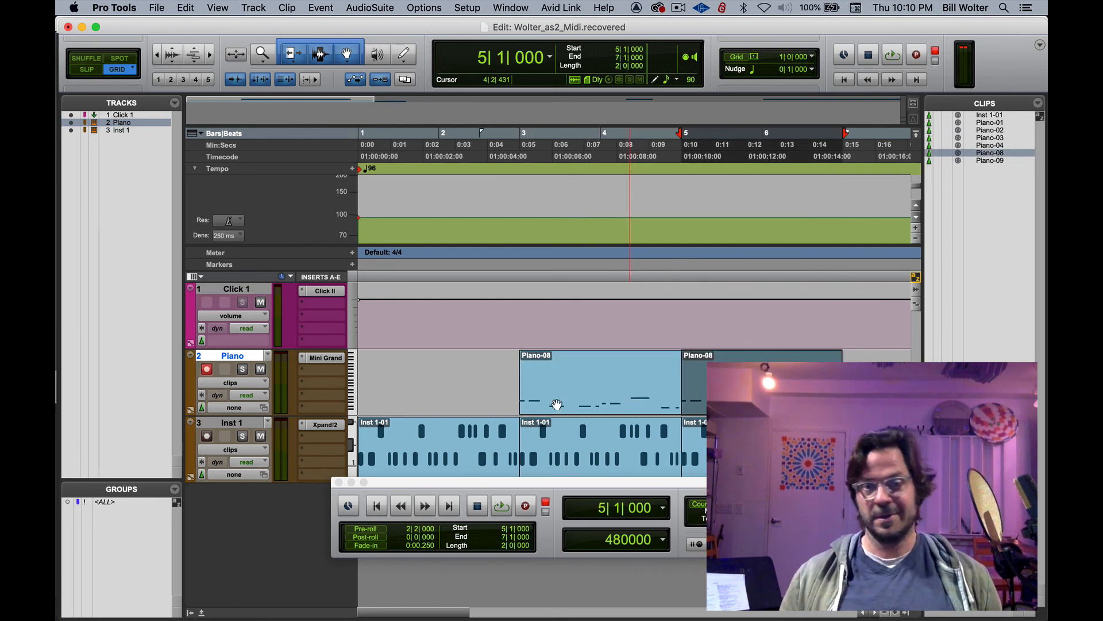
click(499, 365)
key(space)
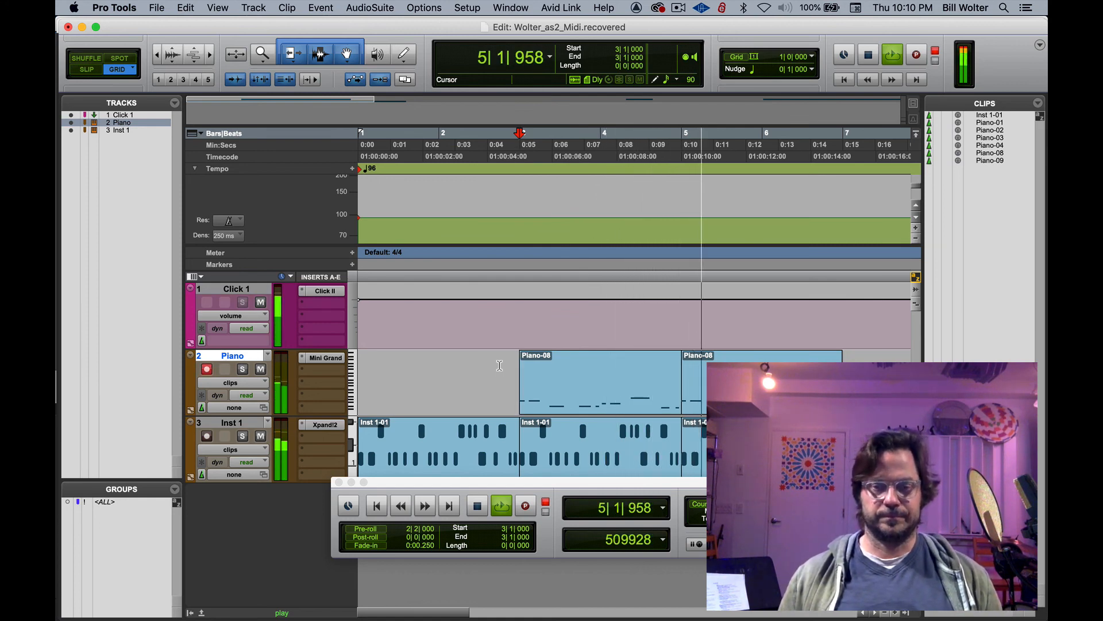
key(space)
In the Mix window, replace the Piano track's Mini Grand with the Vacuum (stereo) instrument plug-in.
key(super+equal)
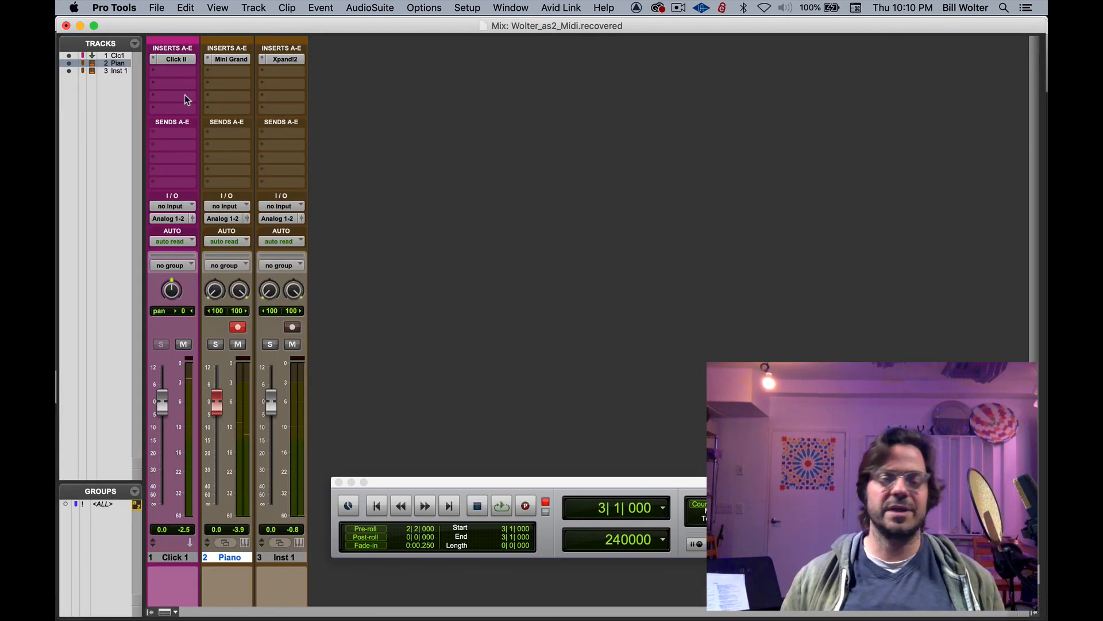
click(208, 60)
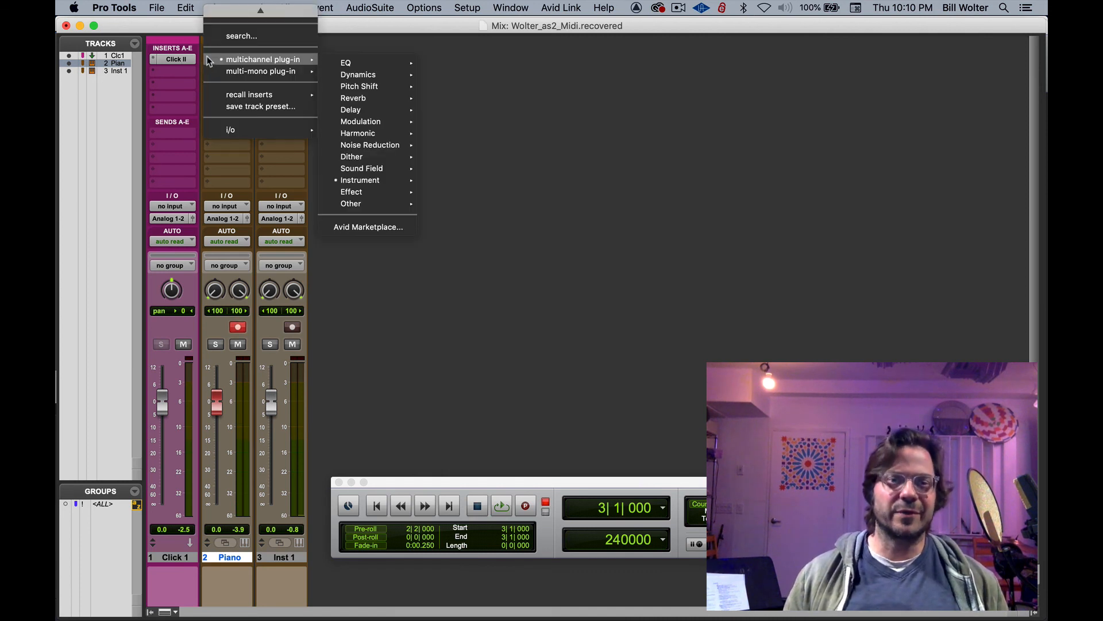
mouse_move(374, 180)
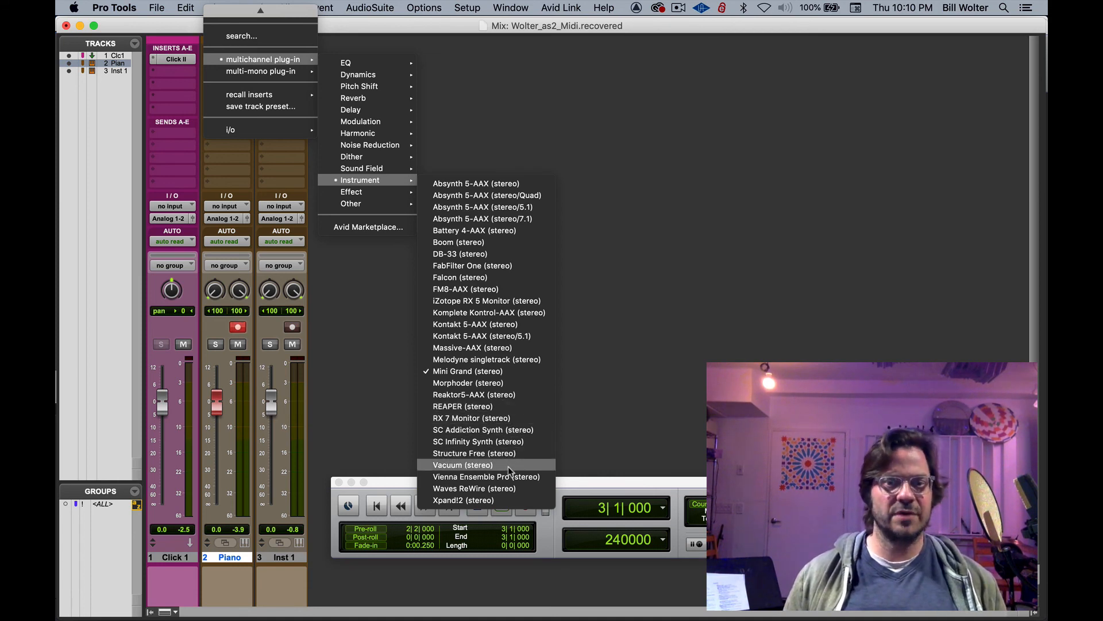
key(Escape)
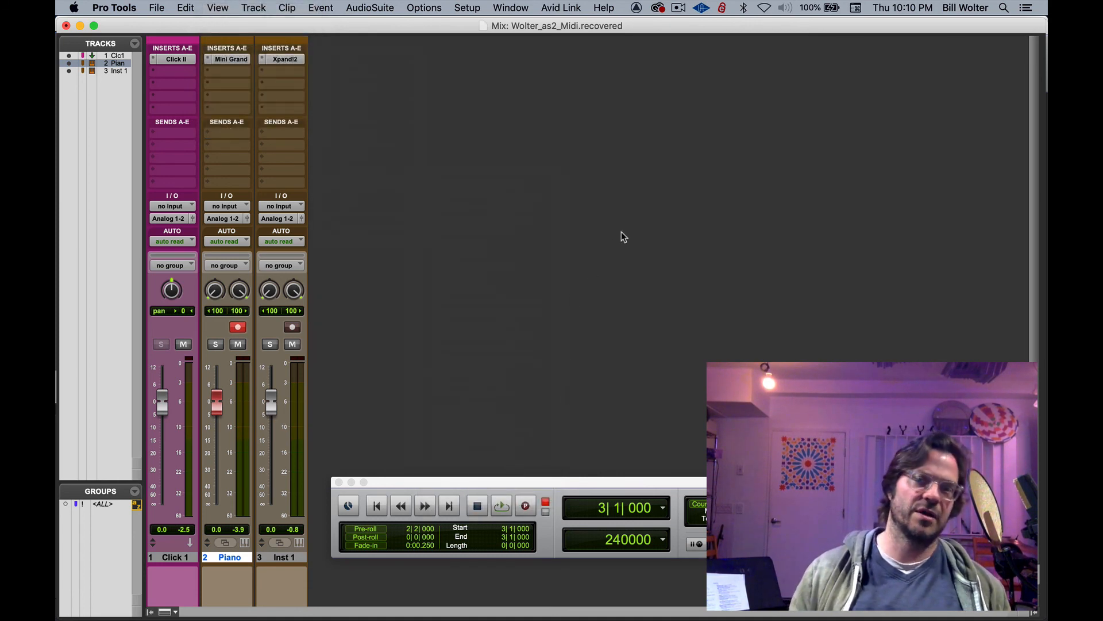
Load the bass preset 07 Juno 106 Bass in Vacuum.
click(556, 98)
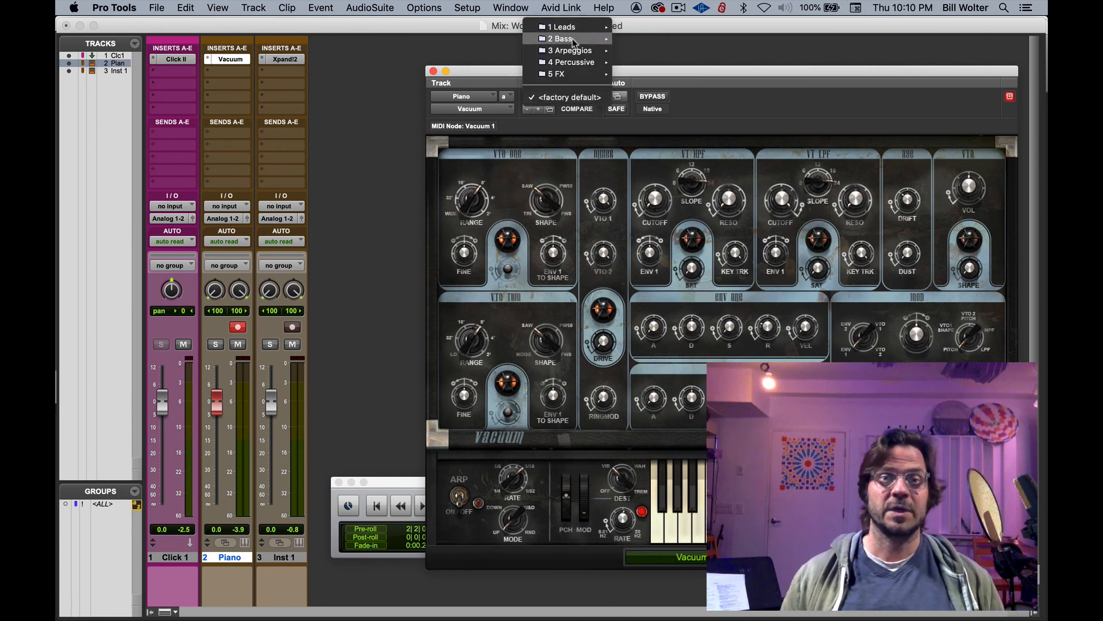
mouse_move(575, 39)
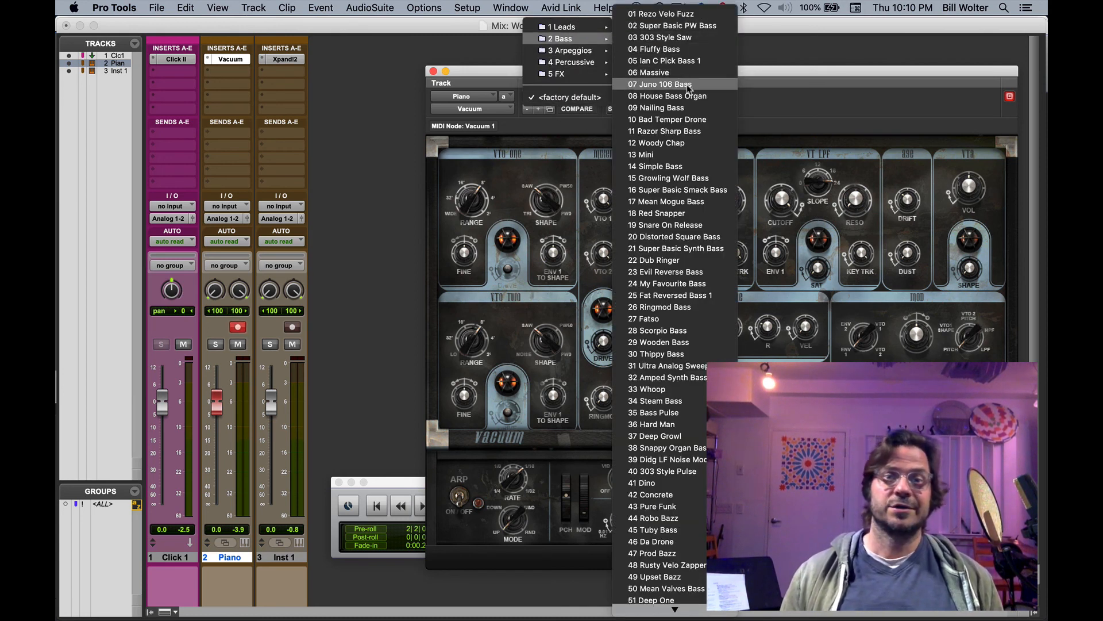
click(661, 84)
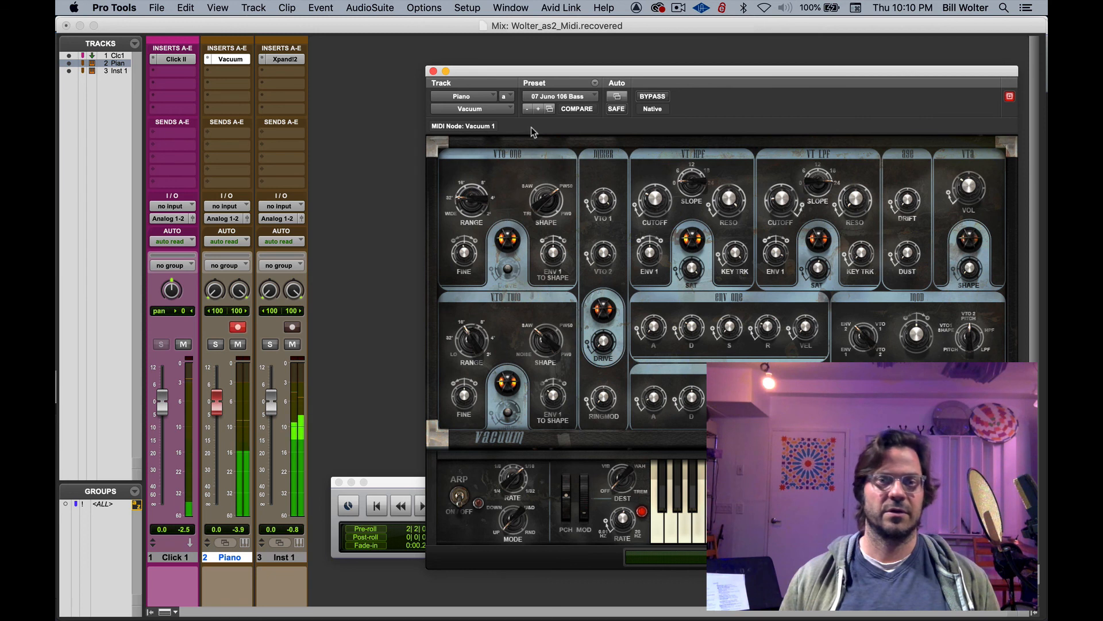
Step through the following bass presets during playback up to 13 Mini and close the Vacuum window.
click(538, 108)
click(537, 108)
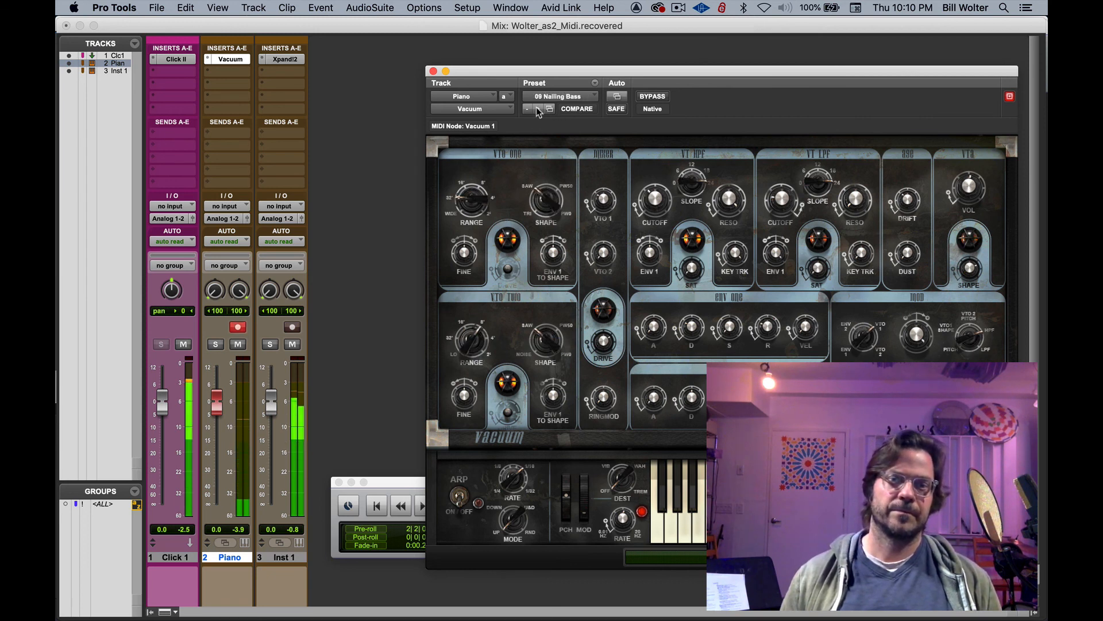
click(538, 108)
click(537, 108)
click(537, 108)
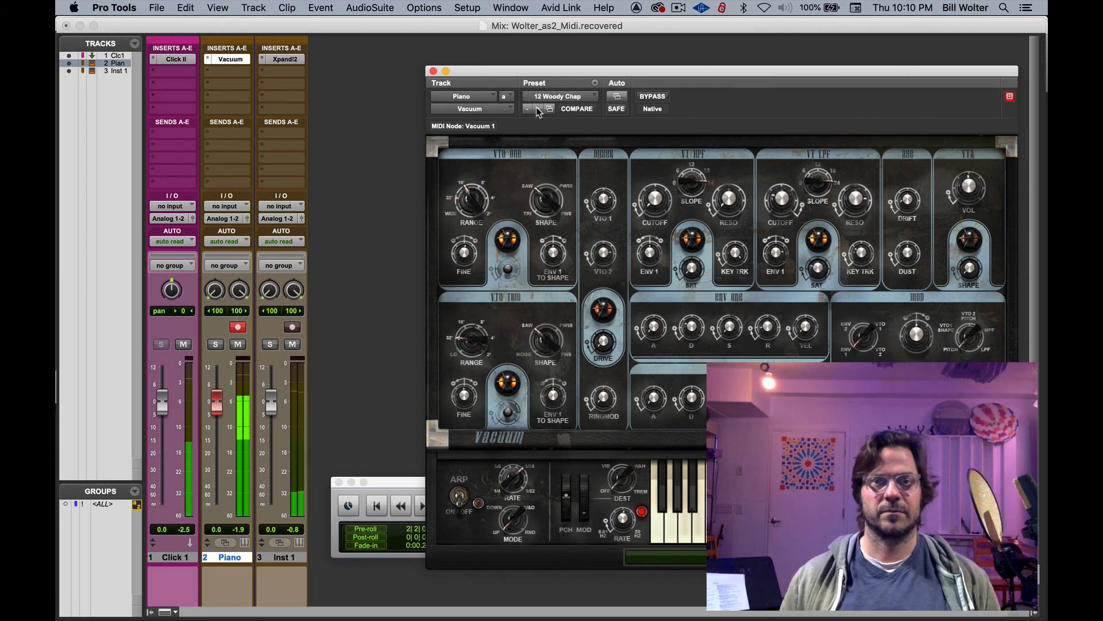
click(537, 108)
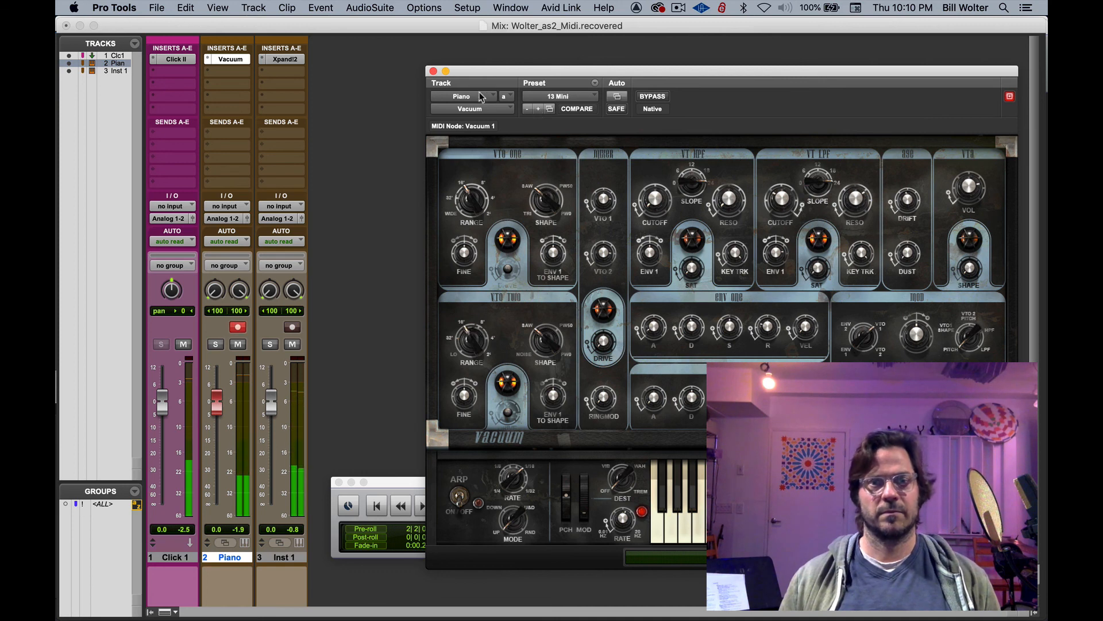
click(434, 70)
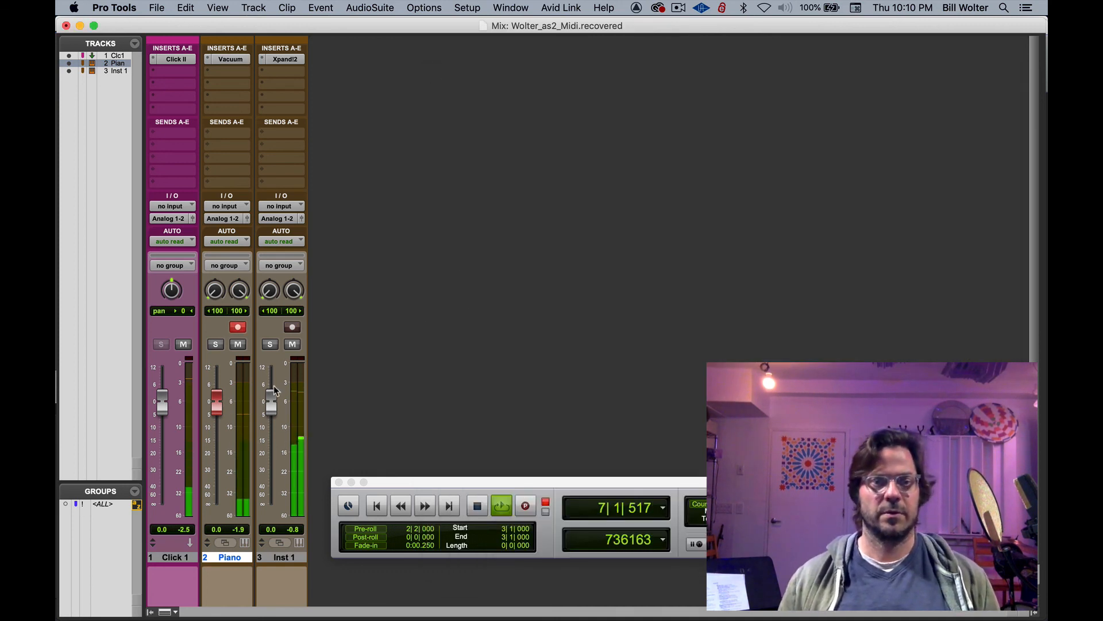
Restart playback from bar 3 to hear the Piano track's Vacuum sound with the drums, and stop it.
key(space)
key(space)
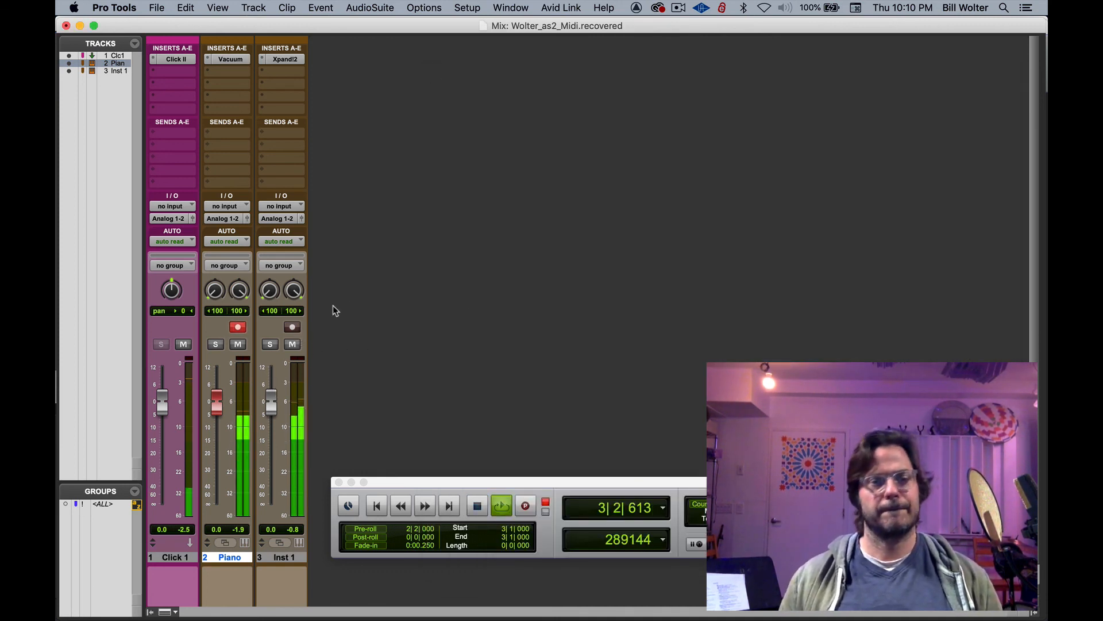
key(space)
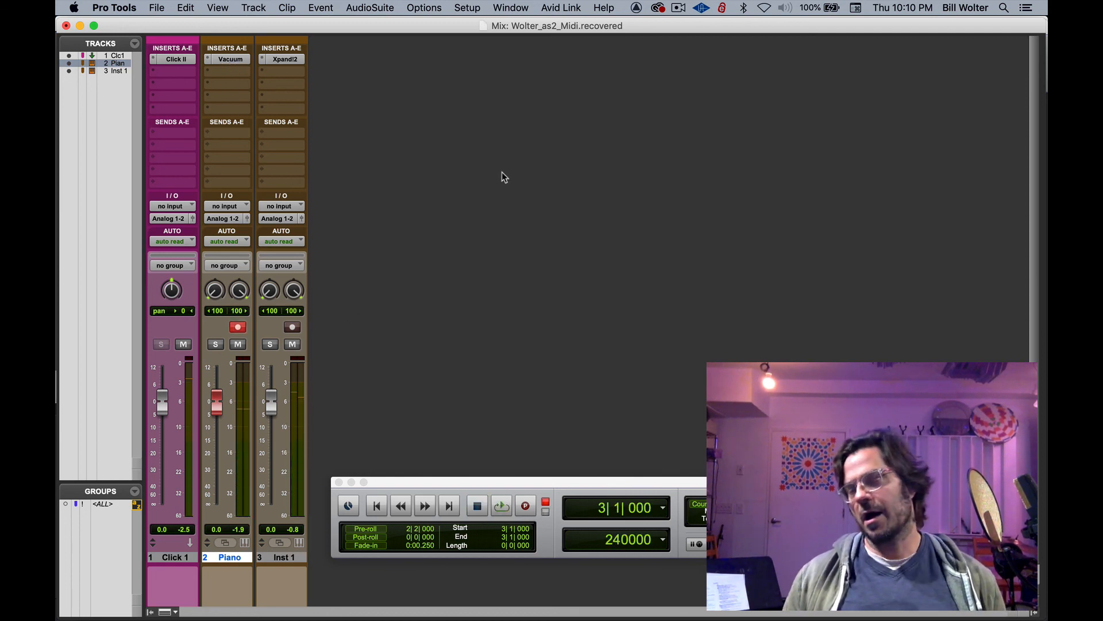
Return to the Edit window, go through the Piano and drum clips, and select the first Inst 1 clip at bar 1.
key(super+equal)
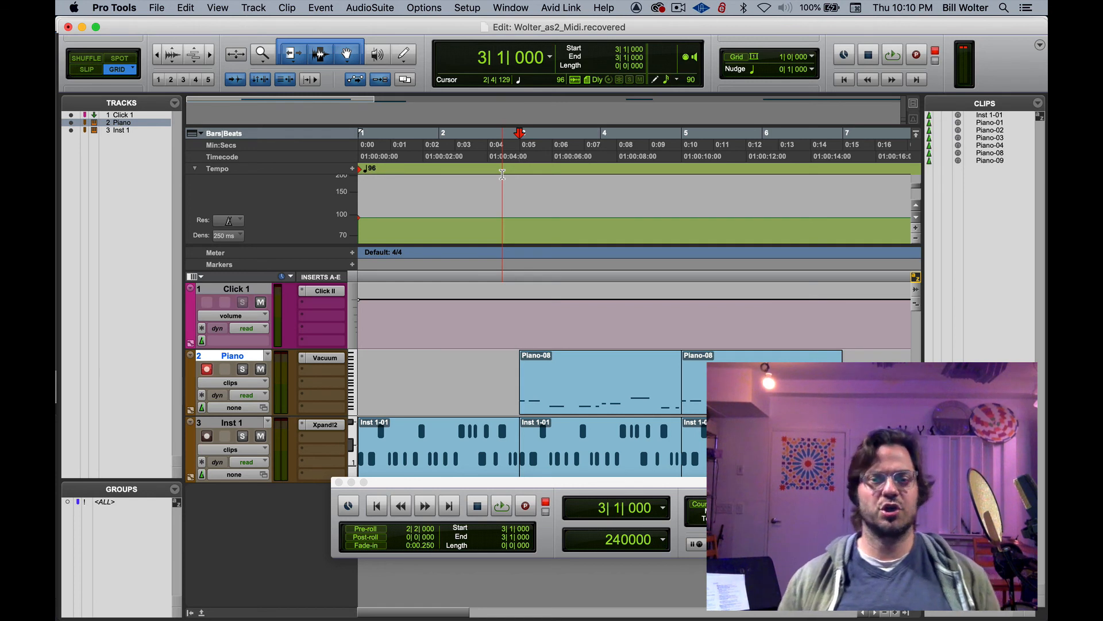
click(673, 392)
click(694, 390)
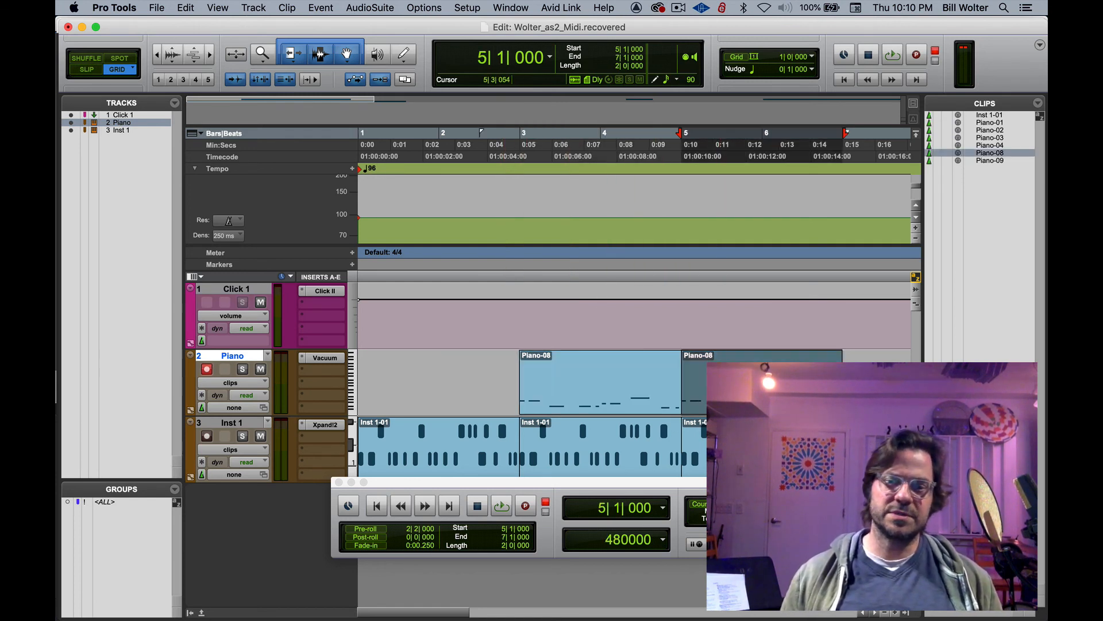
click(608, 455)
click(711, 440)
click(739, 440)
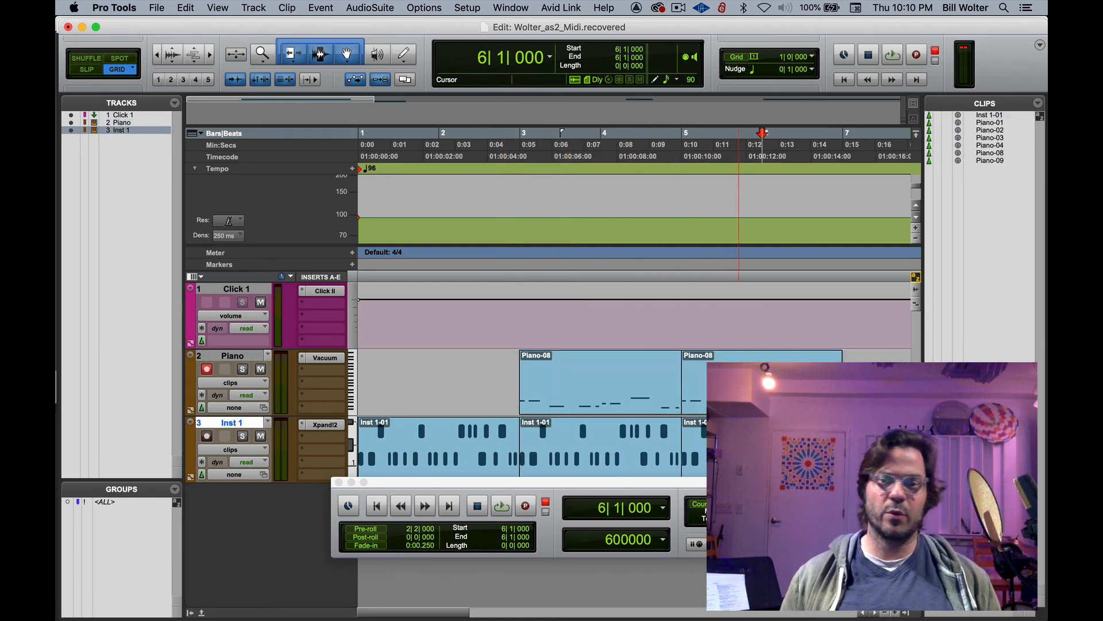
click(750, 459)
click(742, 398)
click(642, 396)
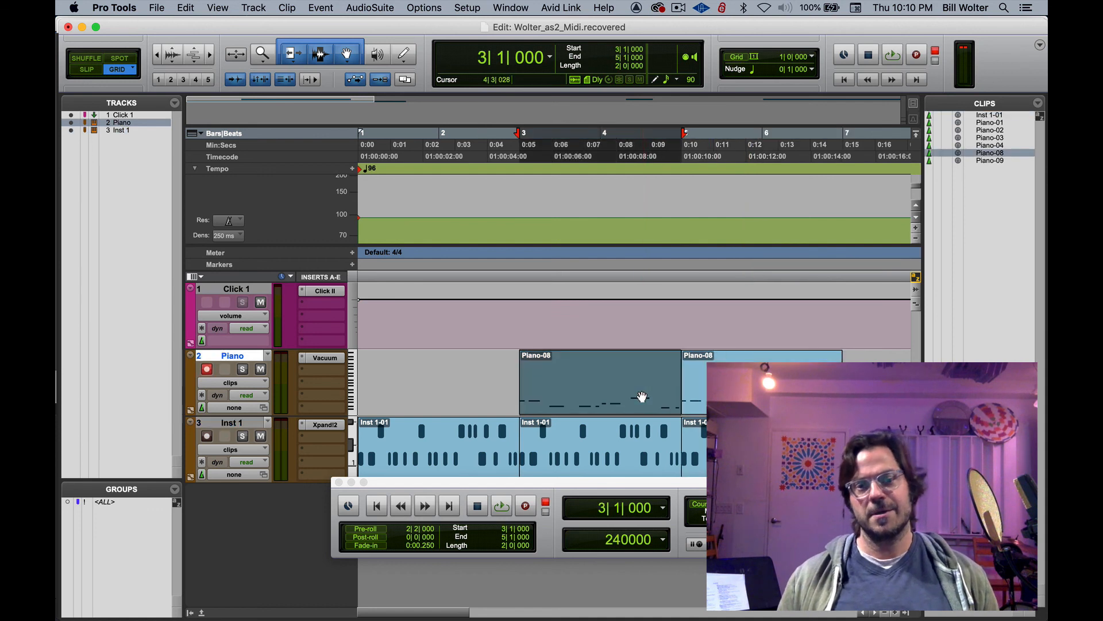
click(469, 440)
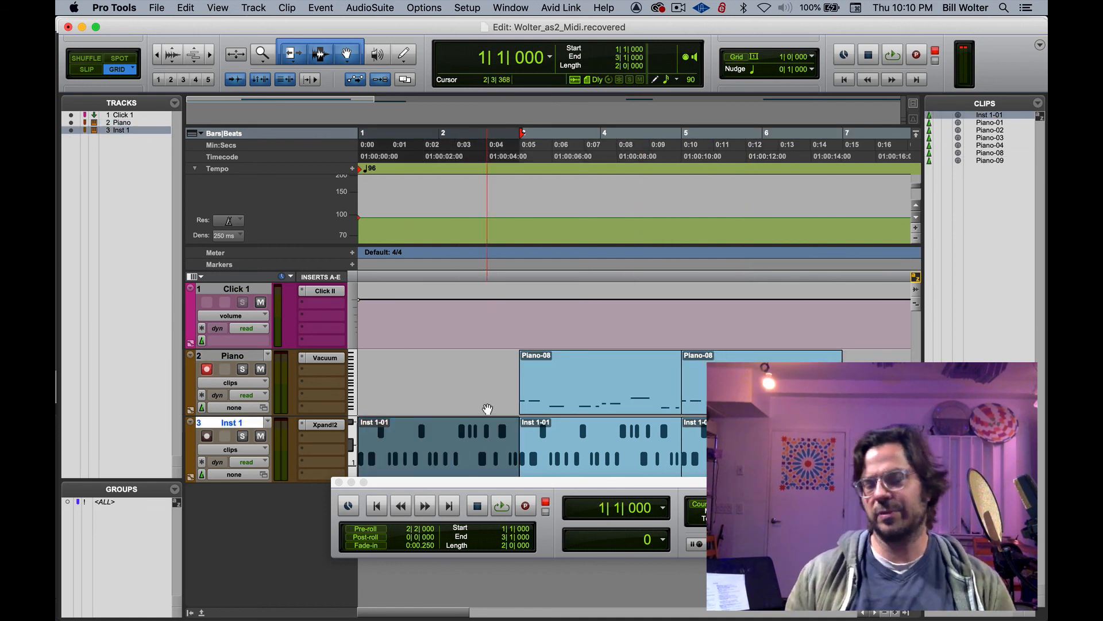